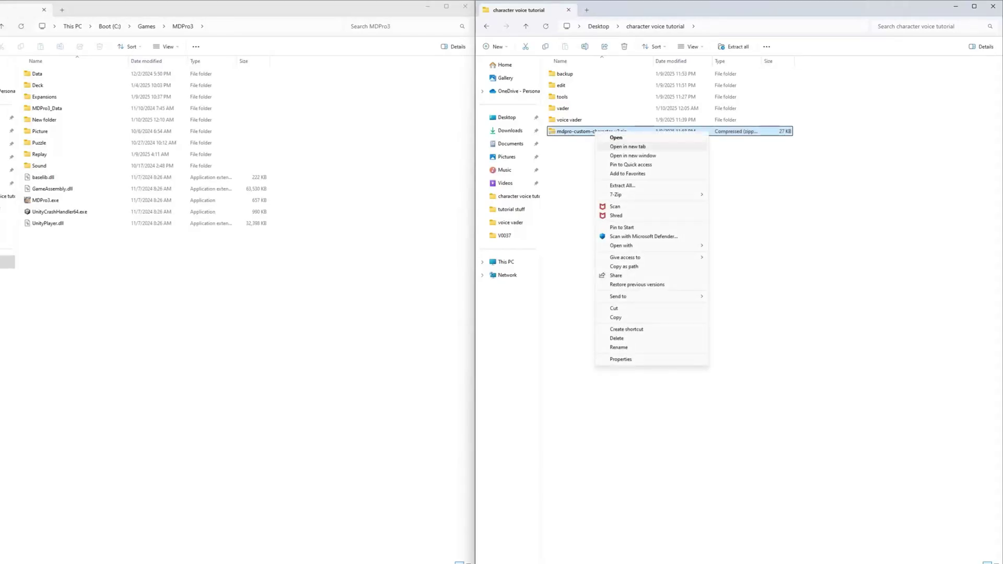
Extract mdpro-custom-character-v2.zip into its own folder and open free id list.txt from that folder.
{"action": "mouse_move", "coordinate": [627, 195]}
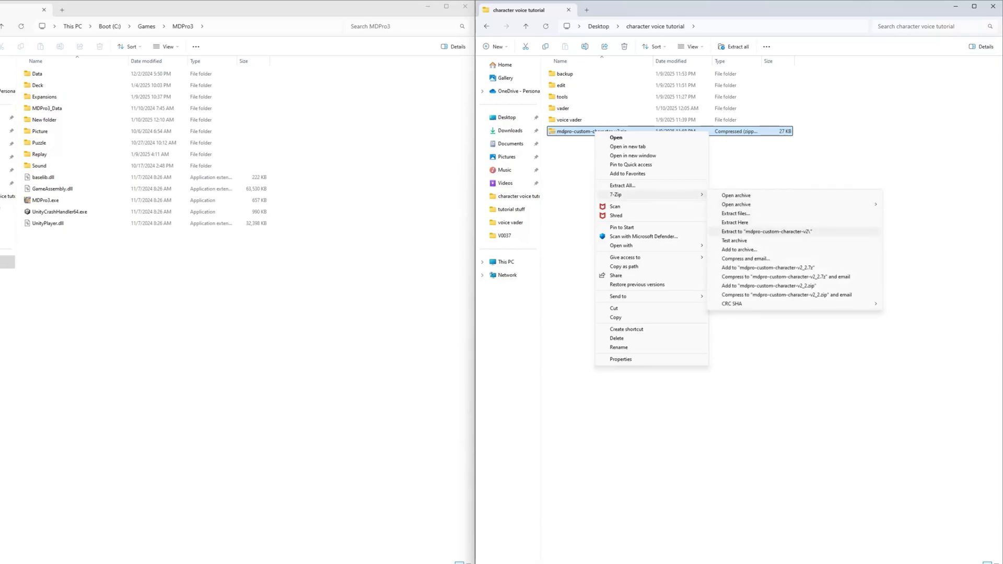
{"action": "left_click", "coordinate": [766, 231]}
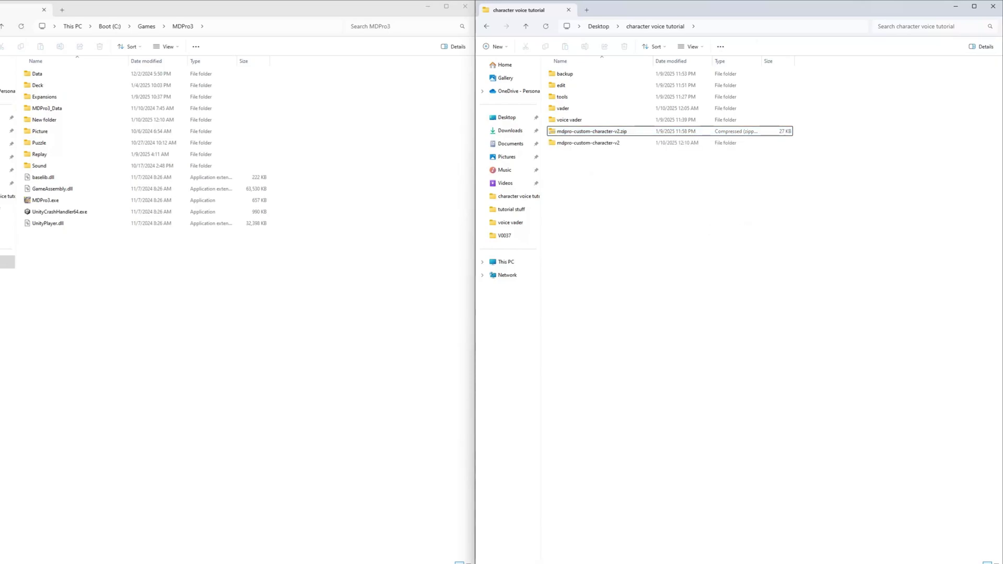
{"action": "double_click", "coordinate": [587, 143]}
{"action": "double_click", "coordinate": [571, 86]}
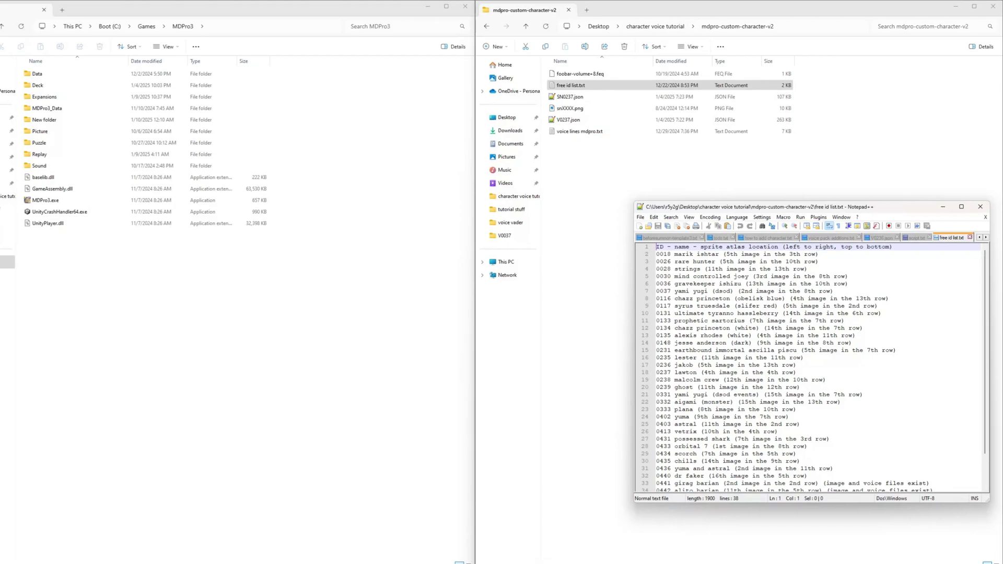
{"action": "left_click", "coordinate": [786, 262]}
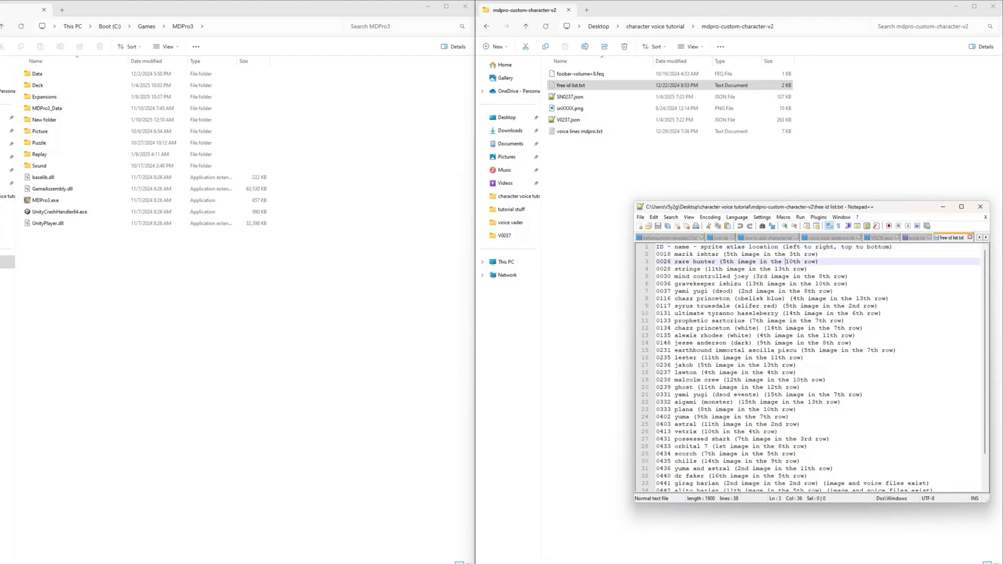
{"action": "left_click", "coordinate": [730, 248]}
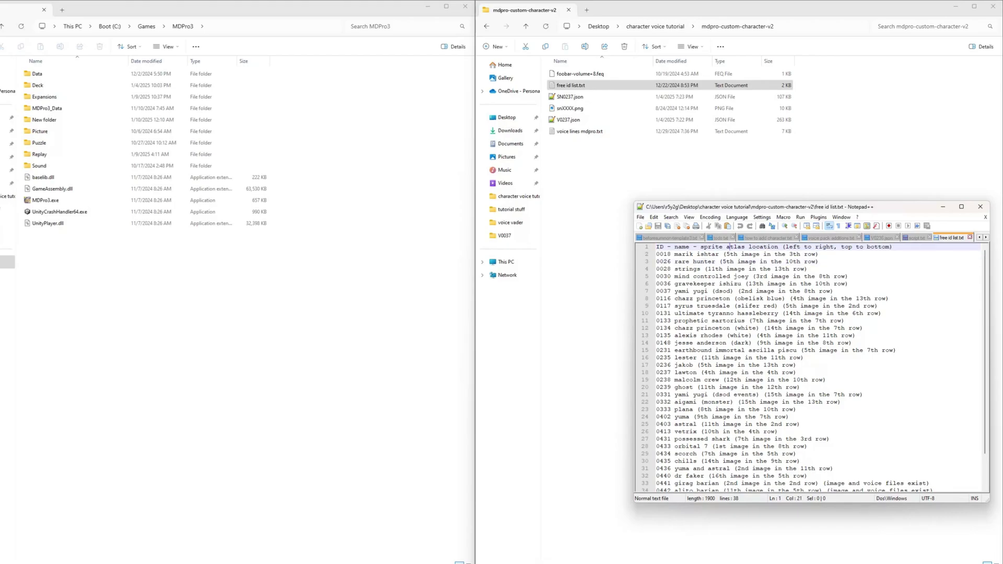
{"action": "scroll", "coordinate": [730, 246], "scroll_direction": "down", "scroll_amount": 2}
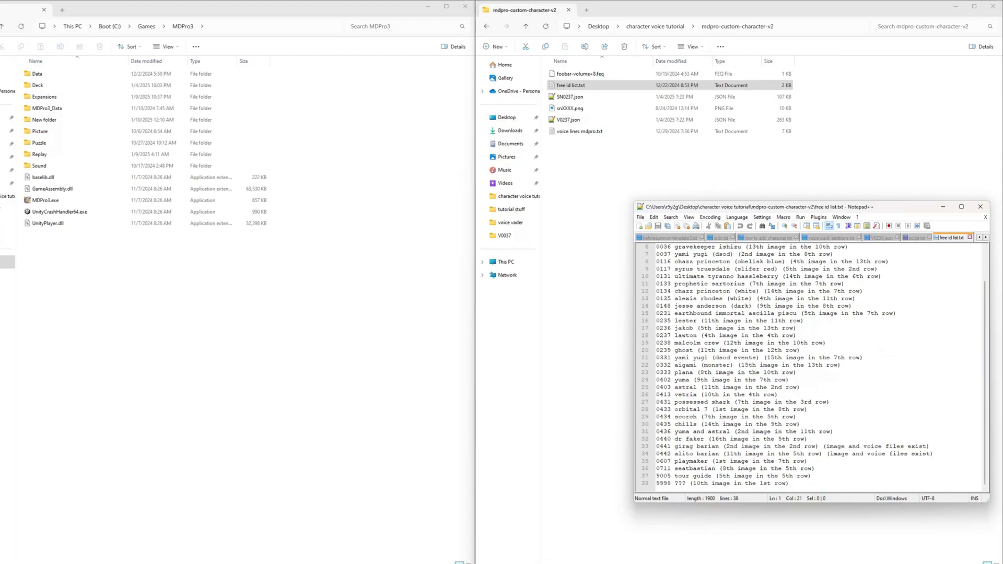
{"action": "scroll", "coordinate": [821, 365], "scroll_direction": "up", "scroll_amount": 2}
{"action": "scroll", "coordinate": [820, 366], "scroll_direction": "down", "scroll_amount": 2}
{"action": "left_click_drag", "start_coordinate": [815, 469], "coordinate": [656, 468]}
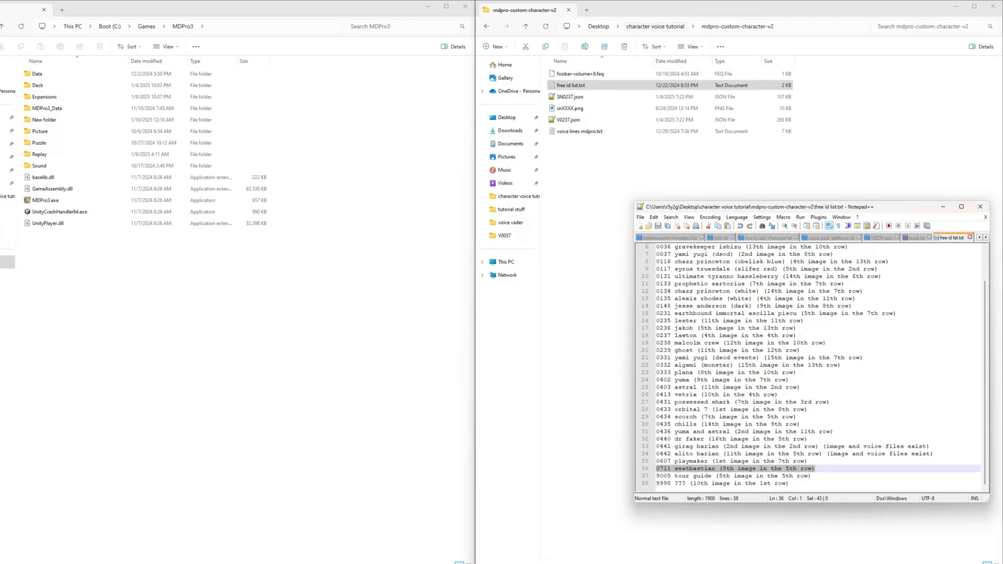
Show the backup folder beside the game's Data folder and select DuelLinks_NPC_NAME.json and DuelLinks_Profile.json in Data.
{"action": "left_click", "coordinate": [656, 26]}
{"action": "double_click", "coordinate": [38, 74]}
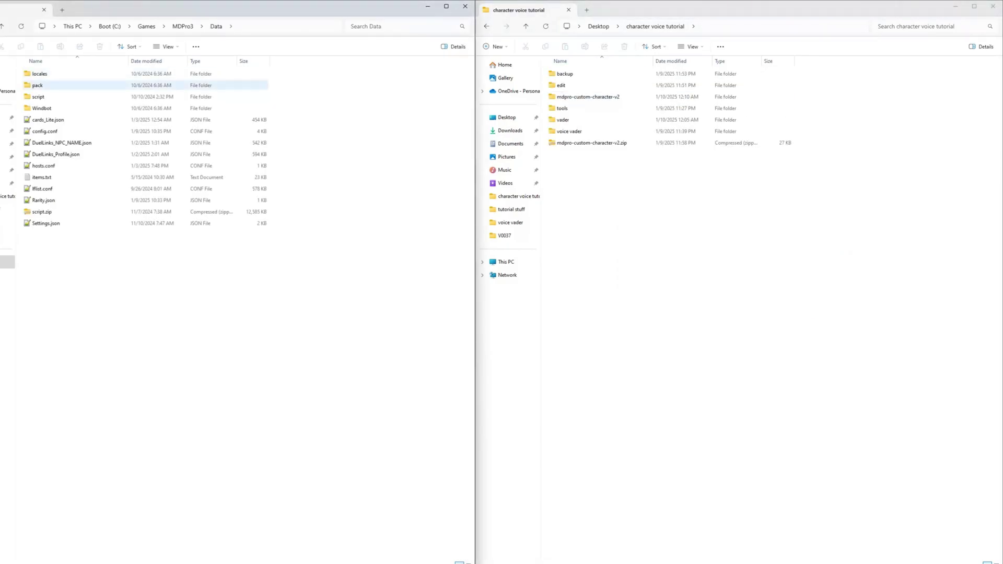
{"action": "double_click", "coordinate": [565, 73]}
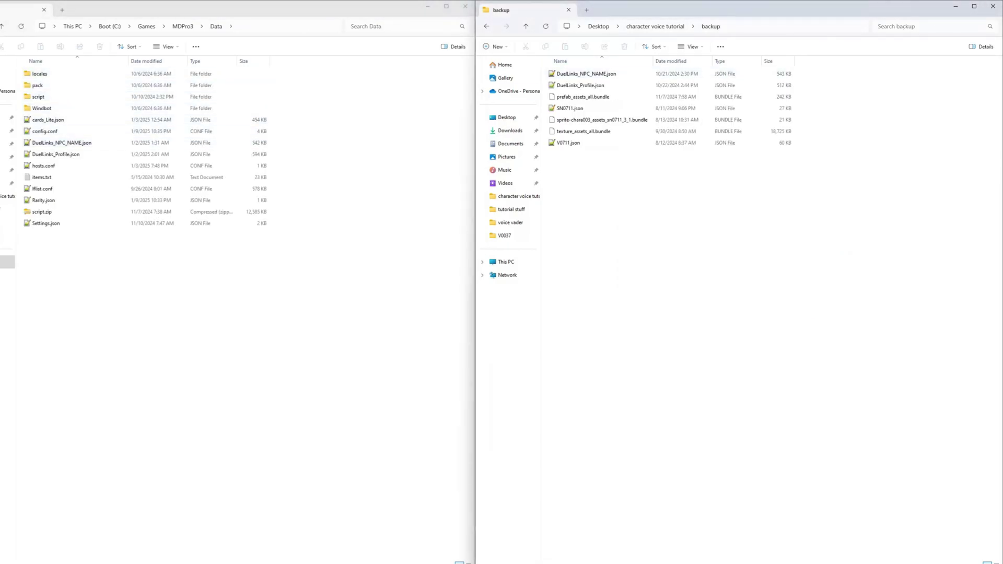
{"action": "left_click", "coordinate": [61, 142]}
{"action": "left_click", "coordinate": [56, 154], "text": "ctrl"}
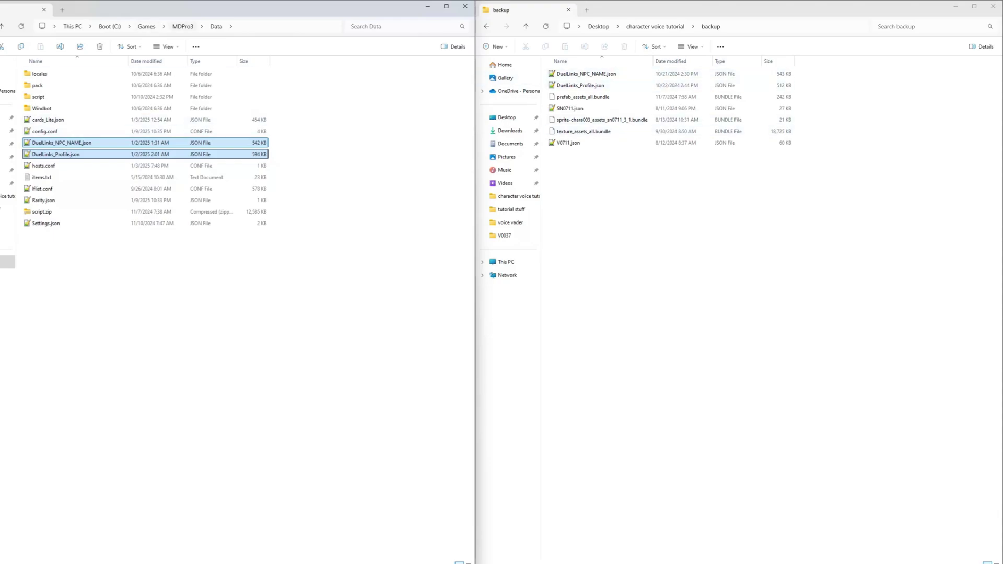
Locate and select SN0711.json in the game's Data\locales\en-US\voice folder.
{"action": "key", "text": "alt+Up"}
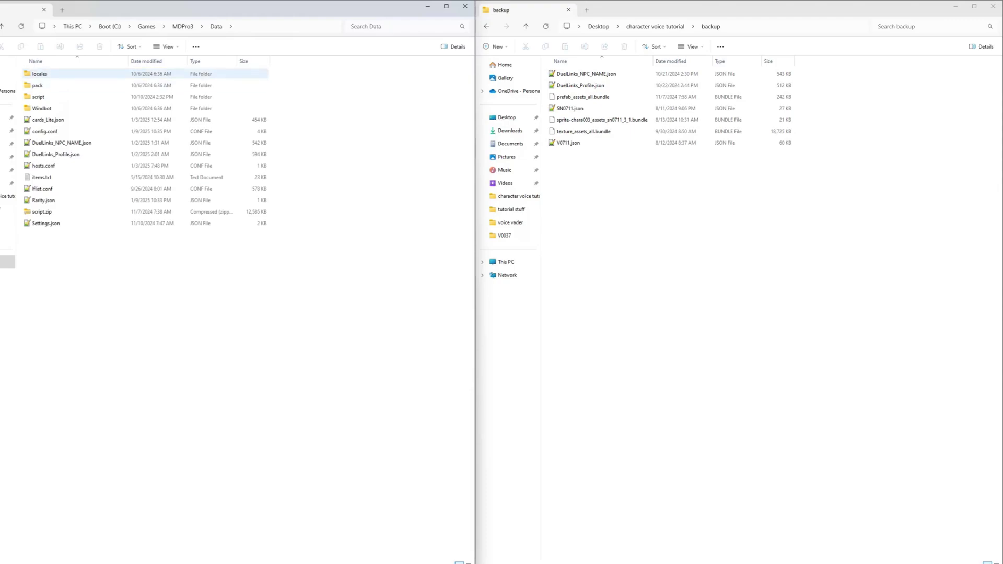
{"action": "key", "text": "Return"}
{"action": "double_click", "coordinate": [45, 74]}
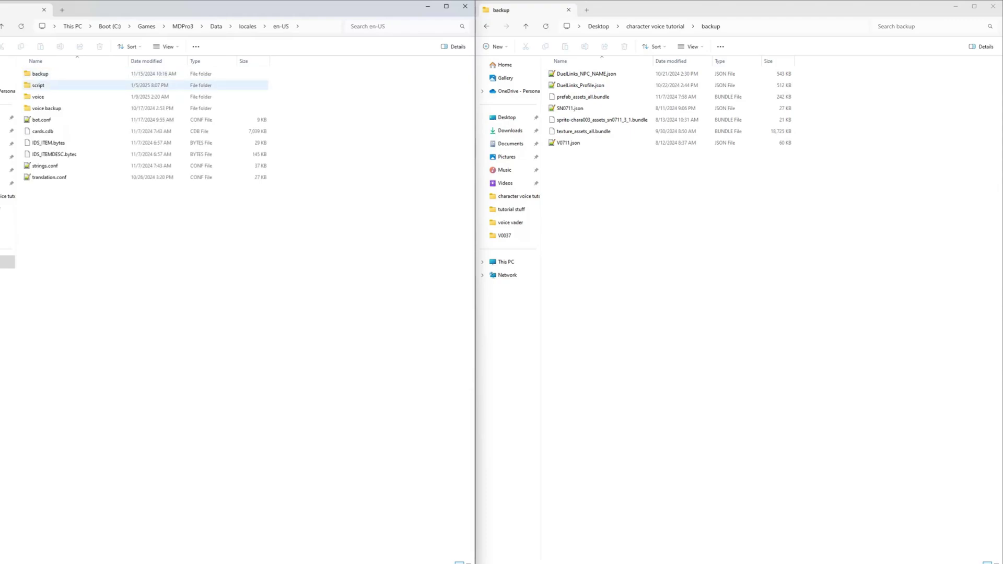
{"action": "double_click", "coordinate": [45, 97]}
{"action": "scroll", "coordinate": [47, 165], "scroll_direction": "down", "scroll_amount": 2}
{"action": "scroll", "coordinate": [47, 165], "scroll_direction": "down", "scroll_amount": 20}
{"action": "scroll", "coordinate": [47, 244], "scroll_direction": "up", "scroll_amount": 6}
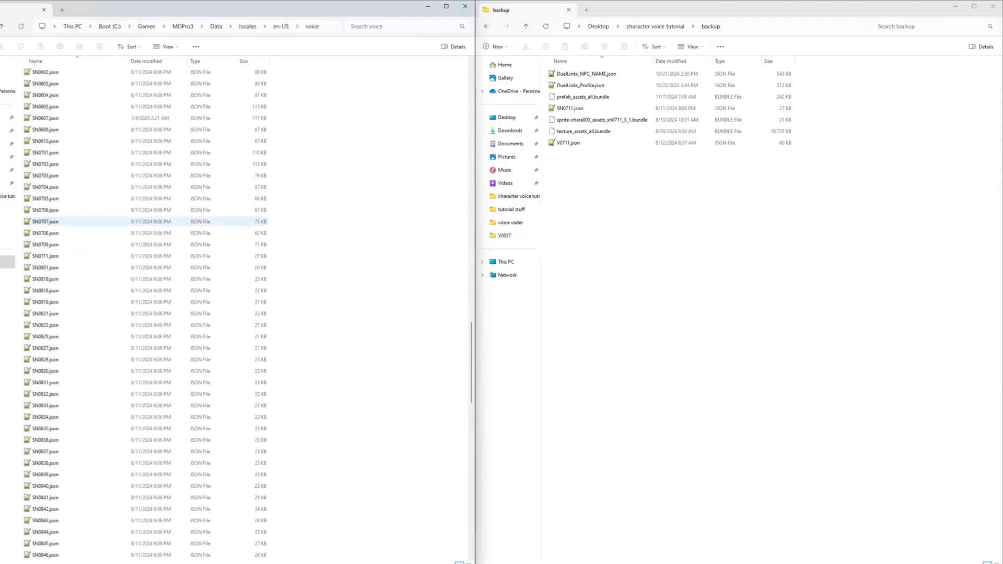
{"action": "left_click", "coordinate": [46, 256]}
{"action": "left_click_drag", "start_coordinate": [46, 256], "coordinate": [376, 249]}
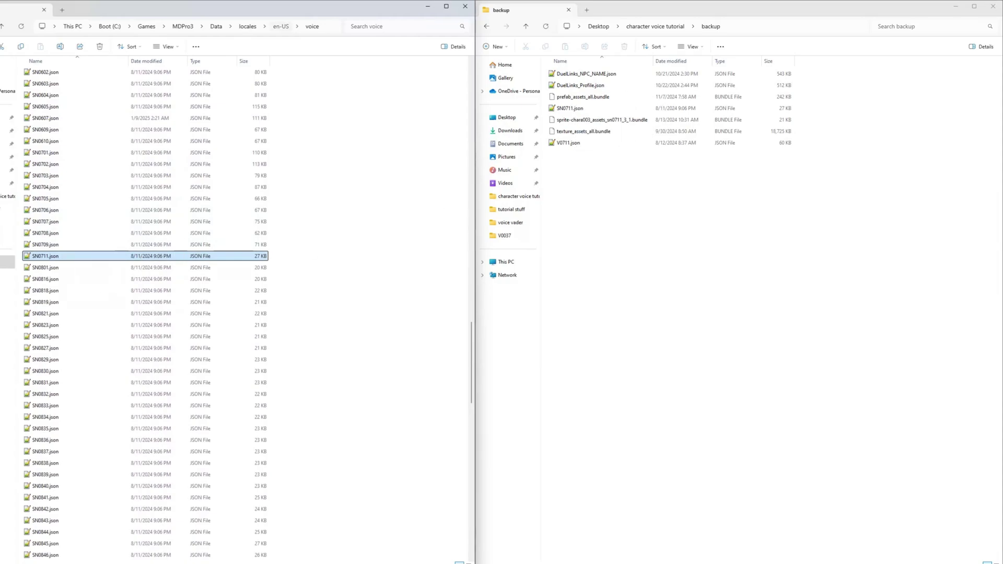
Locate and select V0711.json in the game's Data\locales\ja-JP\voice folder.
{"action": "key", "text": "alt+Left"}
{"action": "key", "text": "alt+Left"}
{"action": "double_click", "coordinate": [44, 97]}
{"action": "double_click", "coordinate": [44, 74]}
{"action": "scroll", "coordinate": [47, 132], "scroll_direction": "down", "scroll_amount": 20}
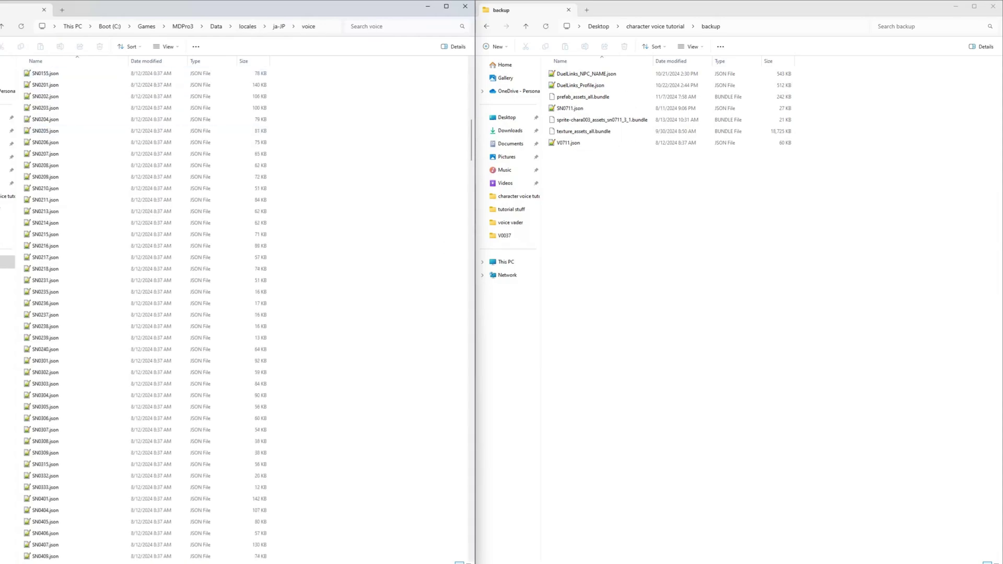
{"action": "scroll", "coordinate": [147, 313], "scroll_direction": "down", "scroll_amount": 20}
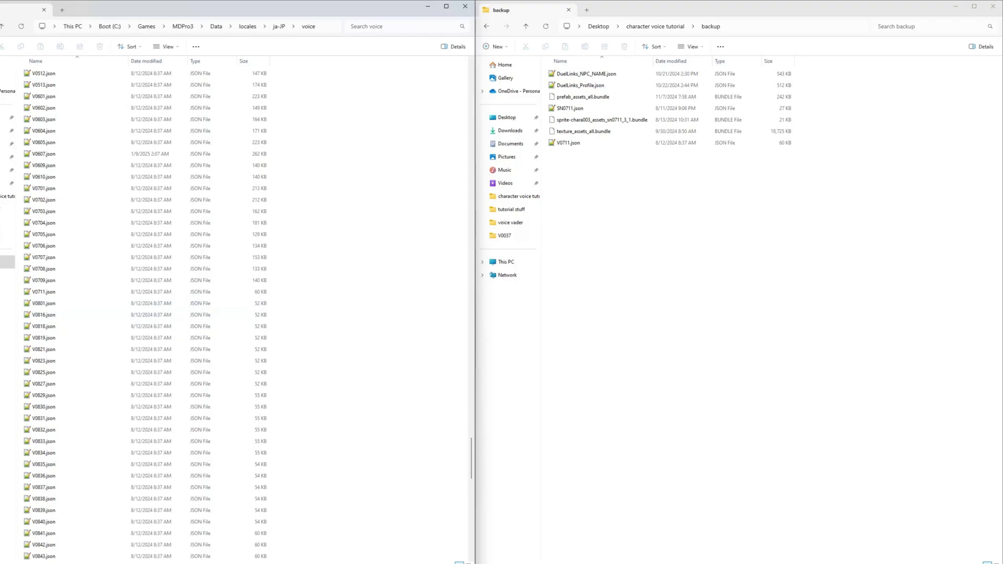
{"action": "left_click_drag", "start_coordinate": [44, 291], "coordinate": [429, 219]}
Locate and select texture_assets_all.bundle and prefab_assets_all.bundle in MDPro3_Data\StandaloneWindows64\MDPro3.
{"action": "left_click", "coordinate": [183, 26]}
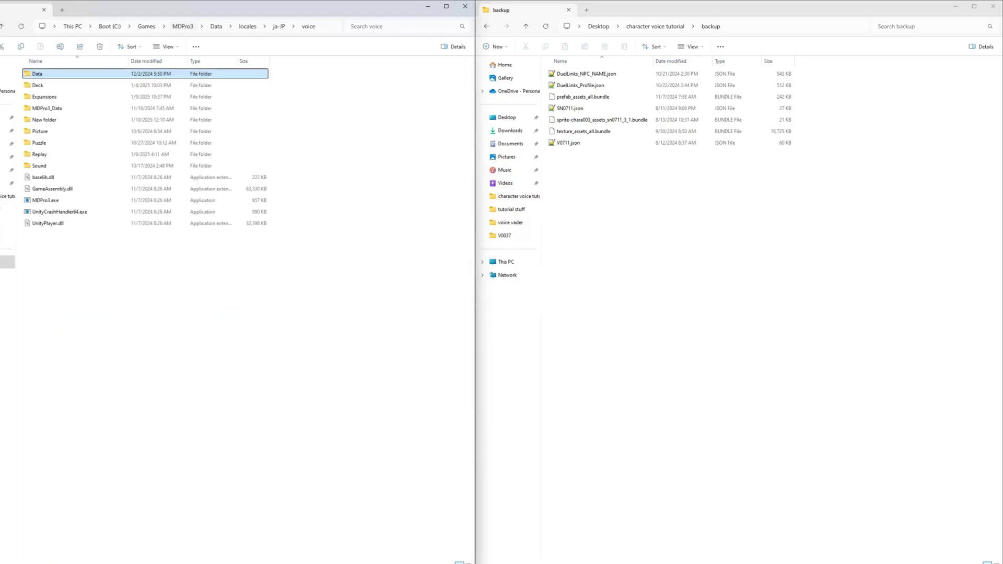
{"action": "double_click", "coordinate": [51, 108]}
{"action": "key", "text": "Return"}
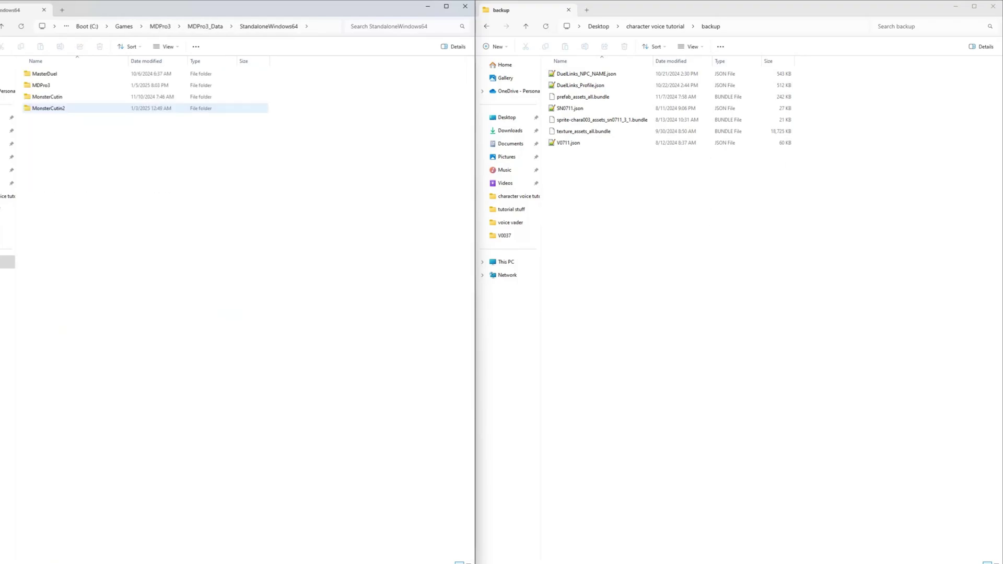
{"action": "key", "text": "Up"}
{"action": "key", "text": "Up"}
{"action": "key", "text": "Return"}
{"action": "key", "text": "Down"}
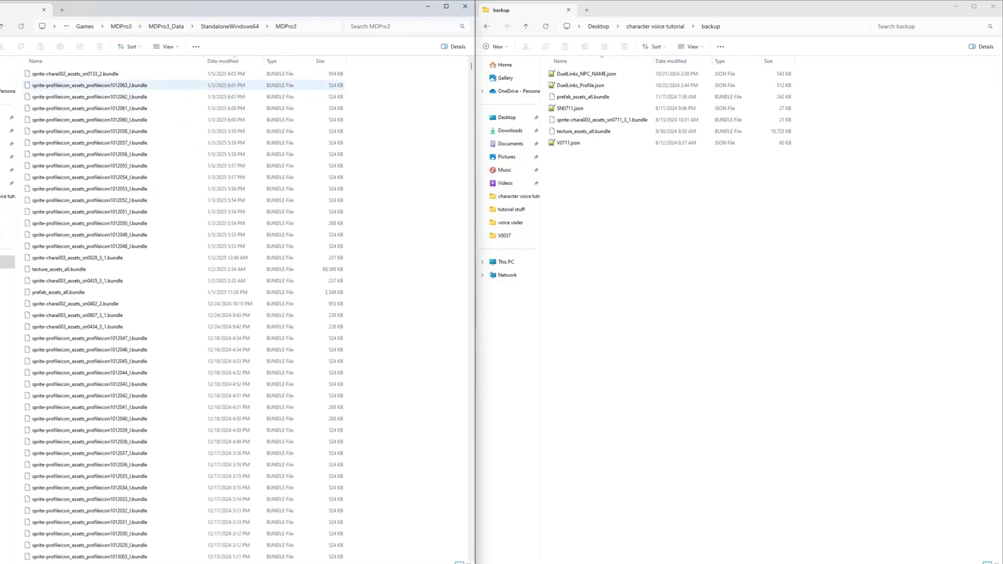
{"action": "left_click", "coordinate": [59, 269]}
{"action": "left_click", "coordinate": [58, 292], "text": "ctrl"}
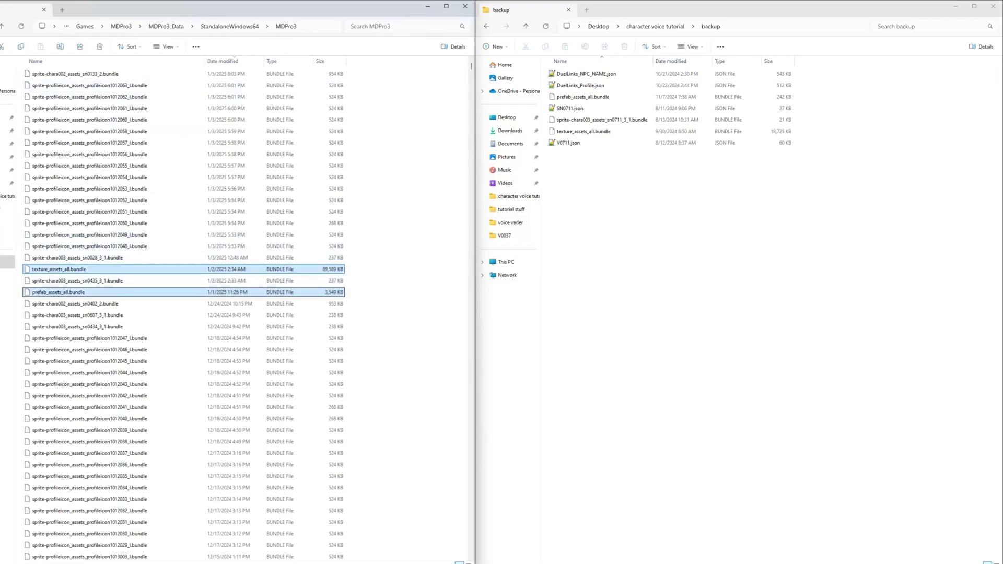
{"action": "left_click_drag", "start_coordinate": [59, 269], "coordinate": [248, 279]}
{"action": "left_click", "coordinate": [387, 251]}
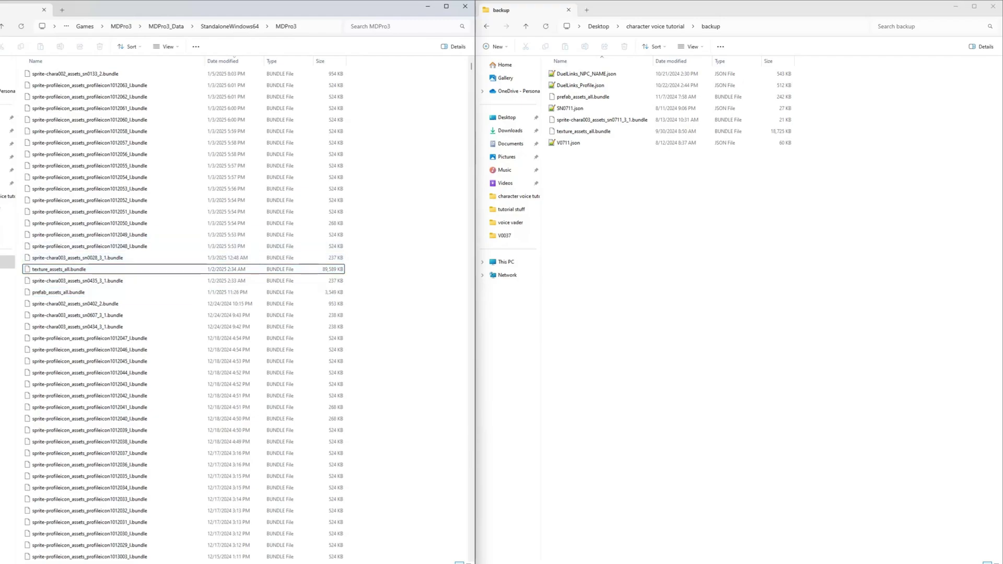
Locate sprite-chara003_assets_sn0711_3_1.bundle among the bundles, and return to the main MDPro3 game folder.
{"action": "scroll", "coordinate": [183, 211], "scroll_direction": "down", "scroll_amount": 10}
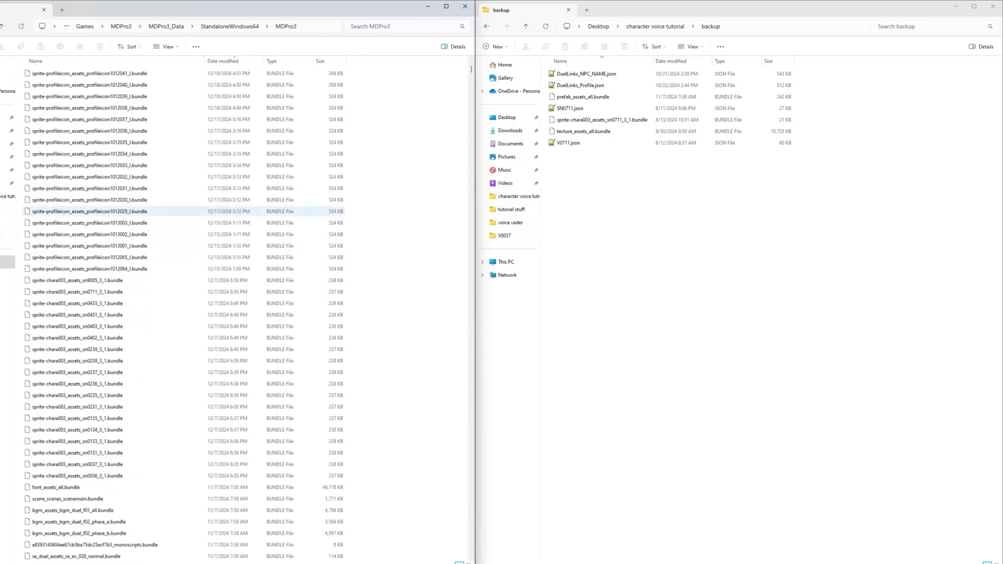
{"action": "left_click_drag", "start_coordinate": [78, 292], "coordinate": [368, 229]}
{"action": "left_click", "coordinate": [121, 26]}
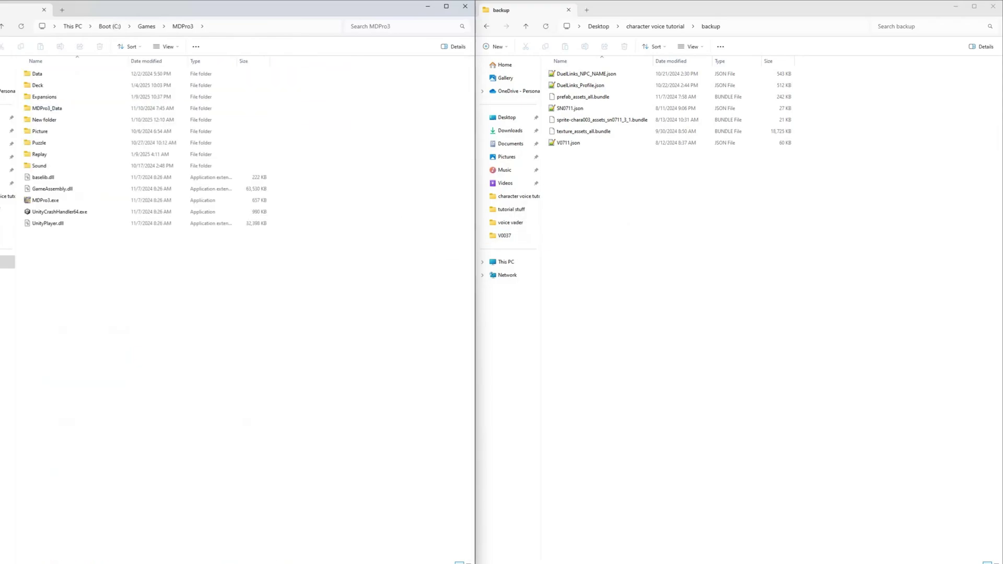
{"action": "key", "text": "alt+Tab"}
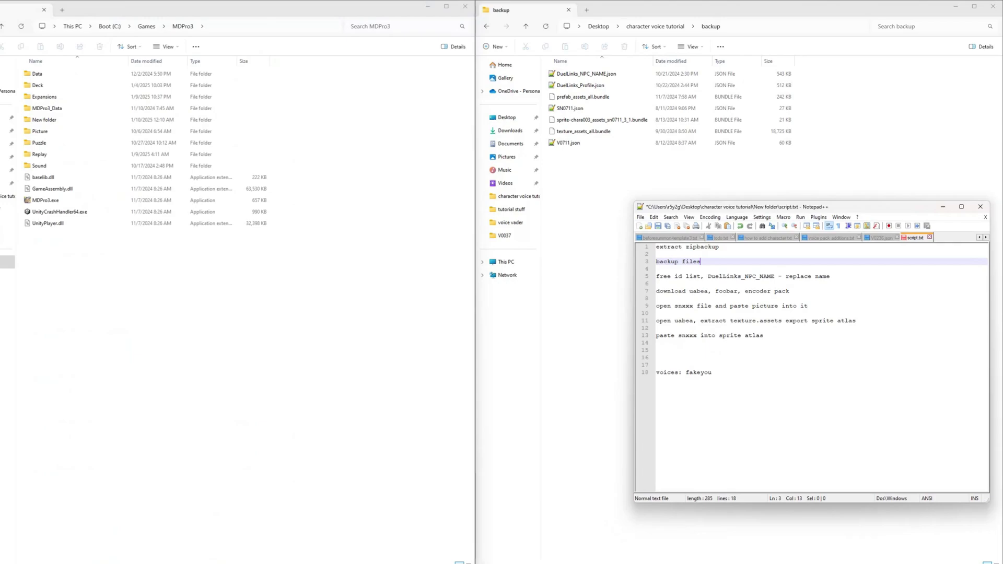
{"action": "left_click", "coordinate": [943, 207]}
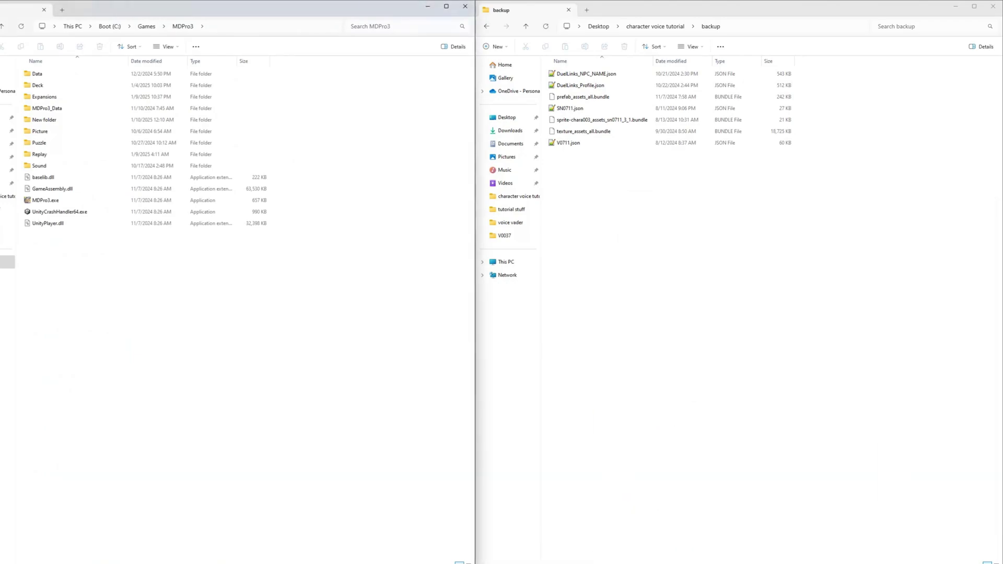
Open the tools folder inside character voice tutorial and view the UABEA releases page on GitHub in the browser.
{"action": "left_click", "coordinate": [655, 26]}
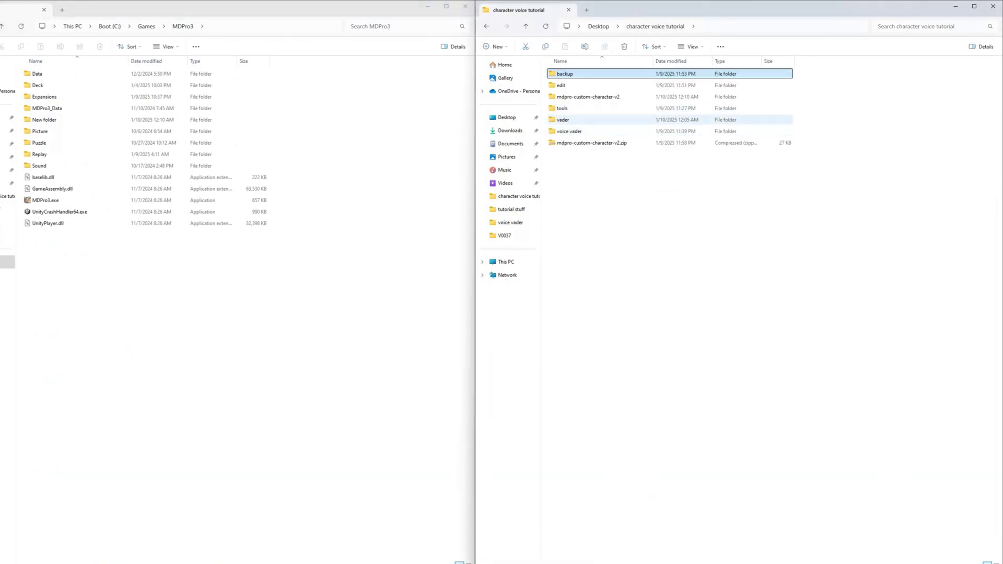
{"action": "left_click", "coordinate": [569, 109]}
{"action": "left_click", "coordinate": [563, 120]}
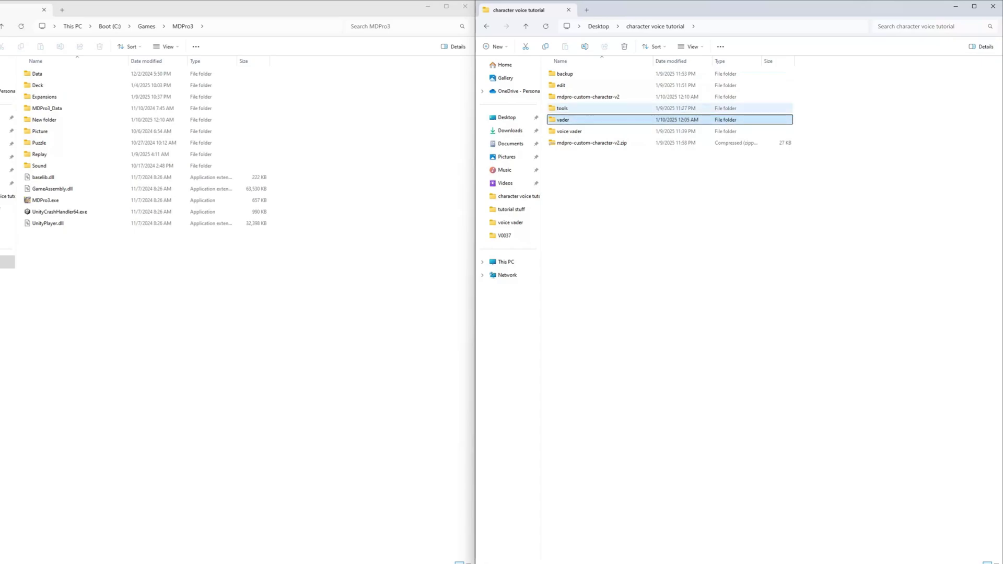
{"action": "left_click", "coordinate": [562, 109]}
{"action": "left_click", "coordinate": [563, 120]}
{"action": "key", "text": "Return"}
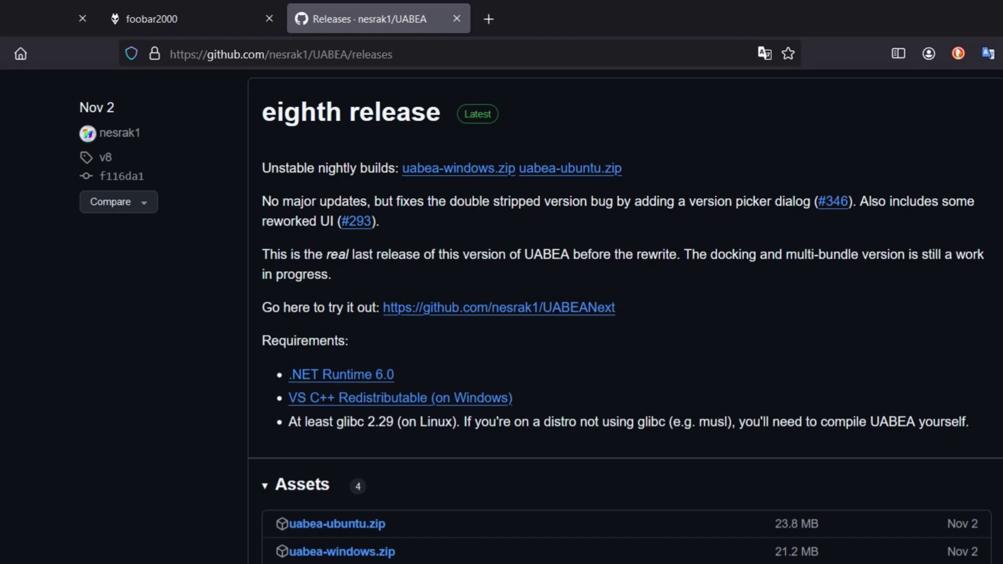
{"action": "key", "text": "ctrl+shift+Tab"}
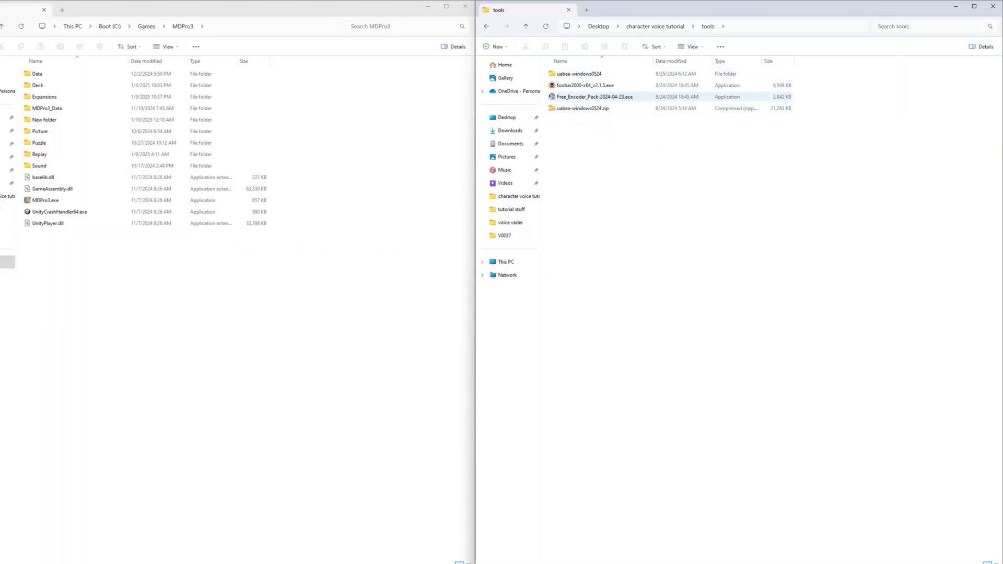
Review the foobar2000 and Free Encoder Pack installers, and find UABEAvalonia.exe in the uabea-windows0524 folder.
{"action": "left_click", "coordinate": [585, 85]}
{"action": "left_click", "coordinate": [595, 97]}
{"action": "double_click", "coordinate": [579, 74]}
{"action": "scroll", "coordinate": [590, 366], "scroll_direction": "down", "scroll_amount": 11}
{"action": "left_click", "coordinate": [577, 522]}
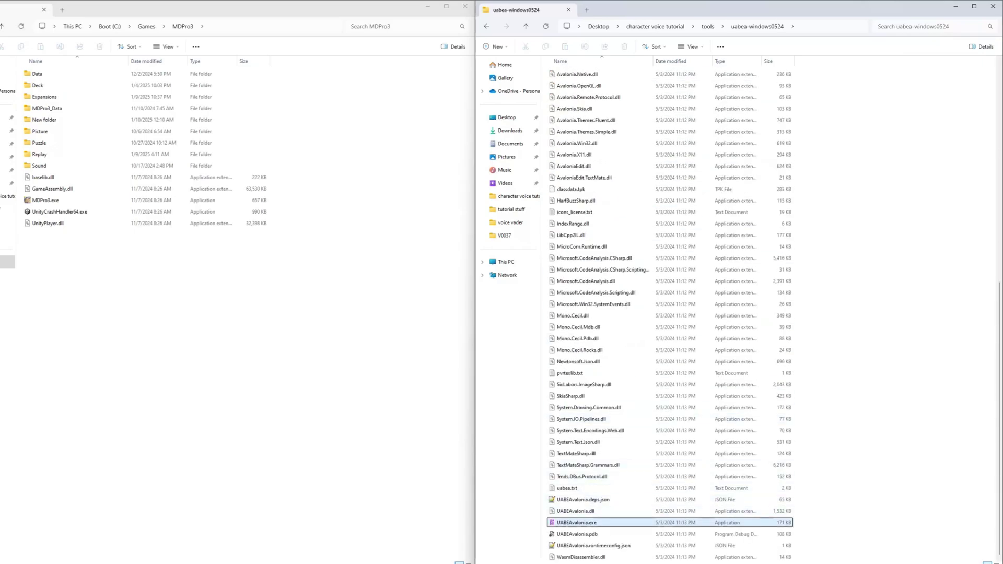
Return to the character voice tutorial folder and open DuelLinks_NPC_NAME.json from its edit folder.
{"action": "left_click", "coordinate": [831, 26]}
{"action": "left_click", "coordinate": [574, 108]}
{"action": "left_click", "coordinate": [525, 26]}
{"action": "left_click", "coordinate": [526, 26]}
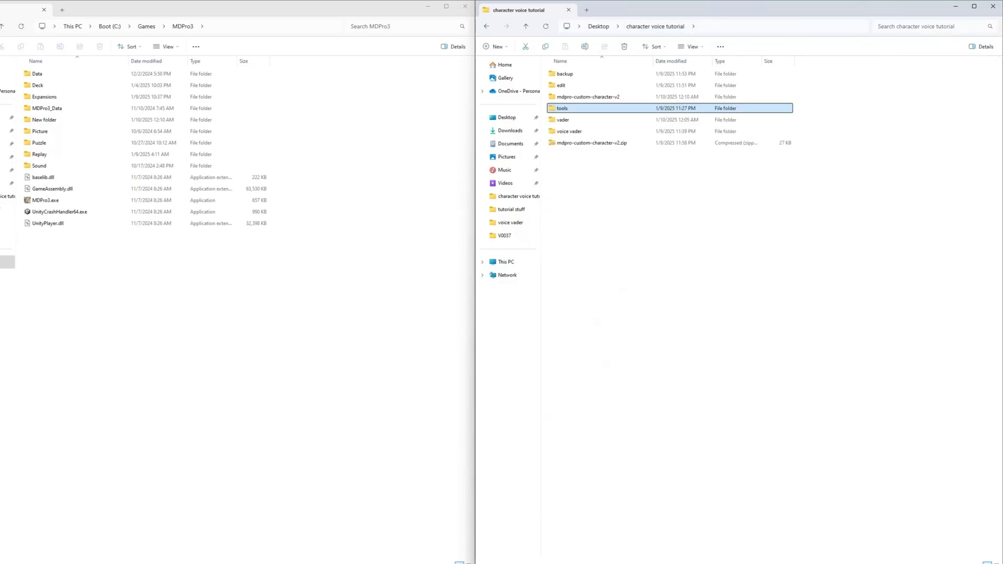
{"action": "double_click", "coordinate": [569, 85]}
{"action": "double_click", "coordinate": [586, 85]}
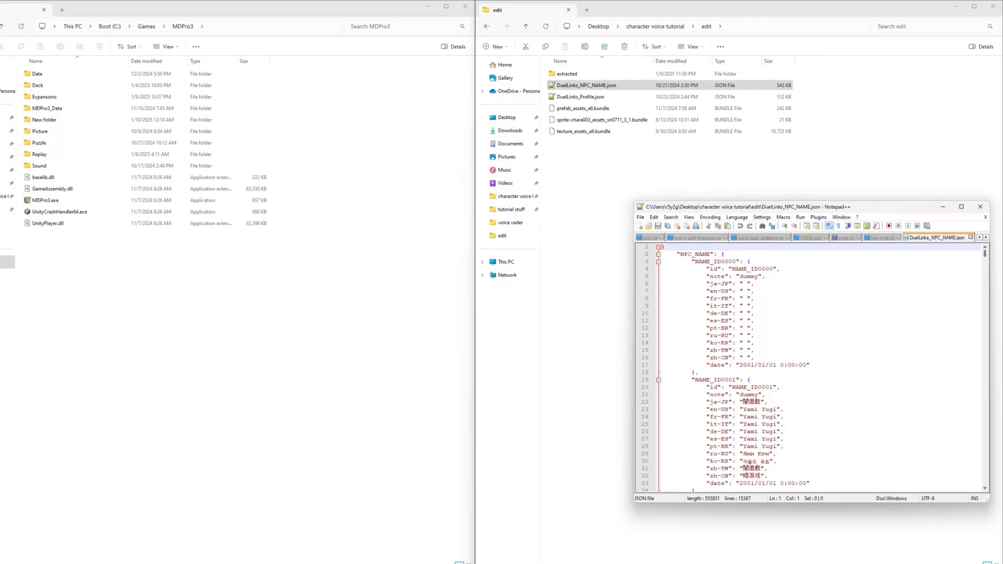
Replace the en-US name in the NAME_ID0711 entry with Darth Vader.
{"action": "left_click_drag", "start_coordinate": [985, 254], "coordinate": [985, 354]}
{"action": "scroll", "coordinate": [810, 366], "scroll_direction": "down", "scroll_amount": 6}
{"action": "scroll", "coordinate": [810, 365], "scroll_direction": "up", "scroll_amount": 6}
{"action": "left_click_drag", "start_coordinate": [788, 351], "coordinate": [747, 351]}
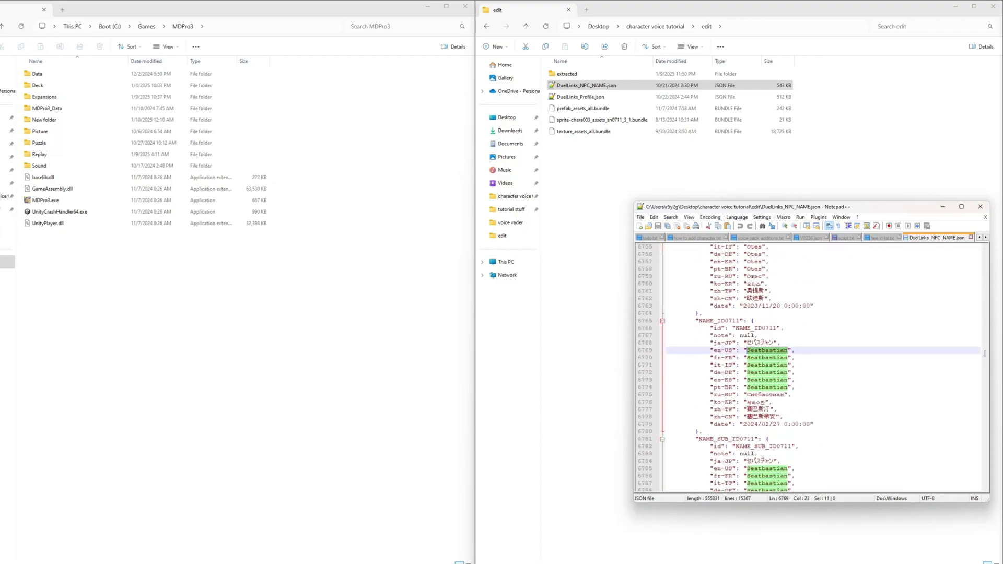
{"action": "type", "text": "Darth Vader"}
{"action": "left_click", "coordinate": [792, 365]}
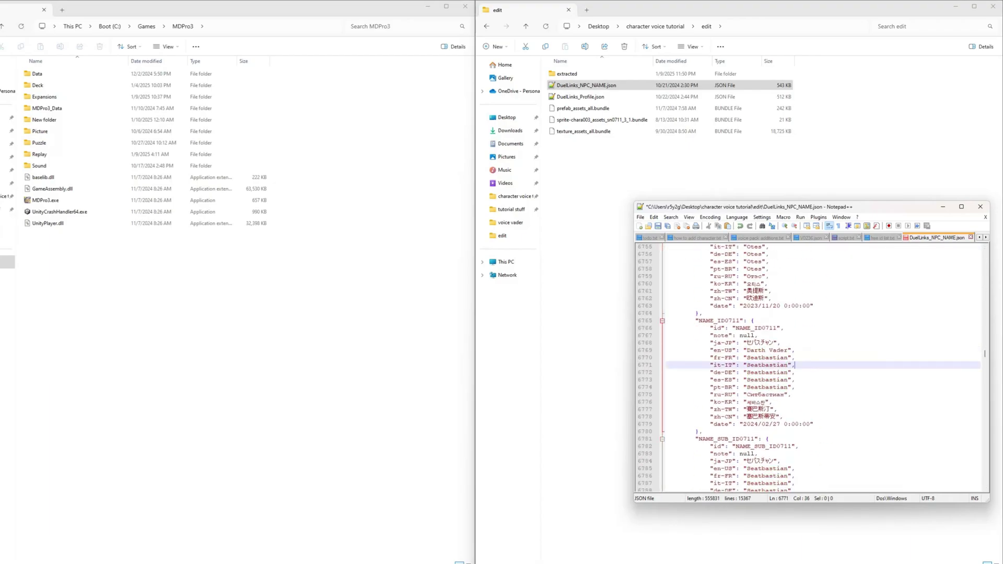
Replace the fr-FR, it-IT, de-DE, es-ES and pt-BR names in the NAME_ID0711 entry with Darth Vader.
{"action": "left_click_drag", "start_coordinate": [788, 351], "coordinate": [747, 358]}
{"action": "left_click", "coordinate": [788, 351]}
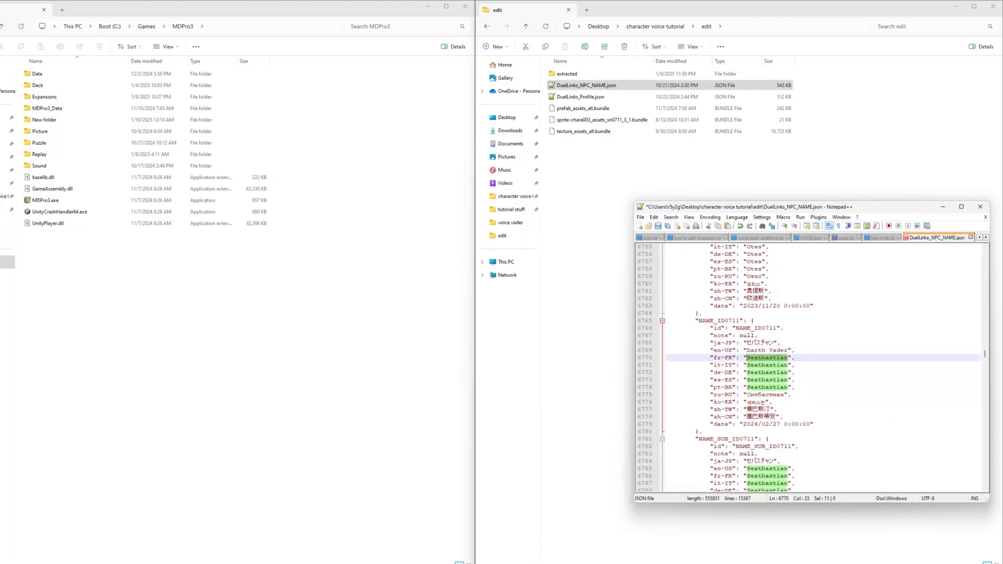
{"action": "type", "text": "Darth Vader"}
{"action": "double_click", "coordinate": [767, 365]}
{"action": "type", "text": "Darth Vader"}
{"action": "double_click", "coordinate": [767, 372]}
{"action": "type", "text": "Darth Vader"}
{"action": "left_click", "coordinate": [784, 380]}
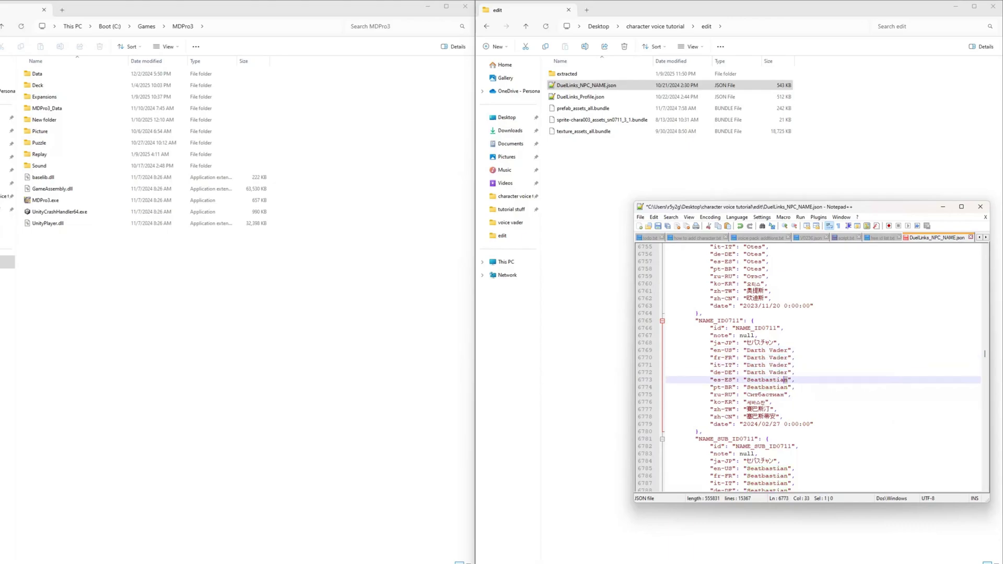
{"action": "double_click", "coordinate": [767, 380]}
{"action": "type", "text": "Darth Vader"}
{"action": "double_click", "coordinate": [767, 387]}
{"action": "type", "text": "Darth Vader"}
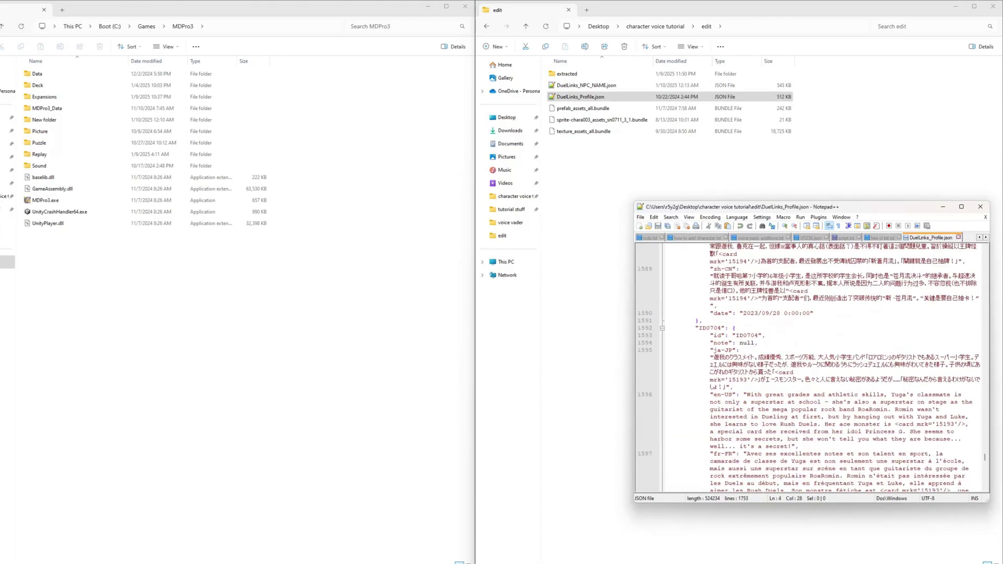
In DuelLinks_Profile.json, copy the whole ID0703 profile entry and paste it just before the ID0813 entry.
{"action": "scroll", "coordinate": [702, 365], "scroll_direction": "up", "scroll_amount": 2}
{"action": "left_click_drag", "start_coordinate": [702, 365], "coordinate": [703, 350]}
{"action": "scroll", "coordinate": [703, 352], "scroll_direction": "up", "scroll_amount": 20}
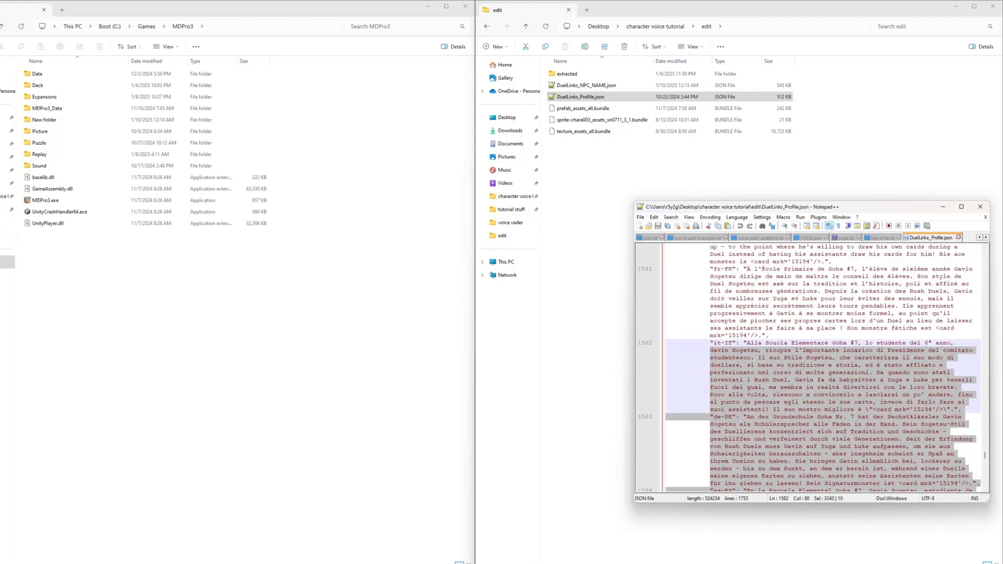
{"action": "left_click_drag", "start_coordinate": [710, 241], "coordinate": [695, 313]}
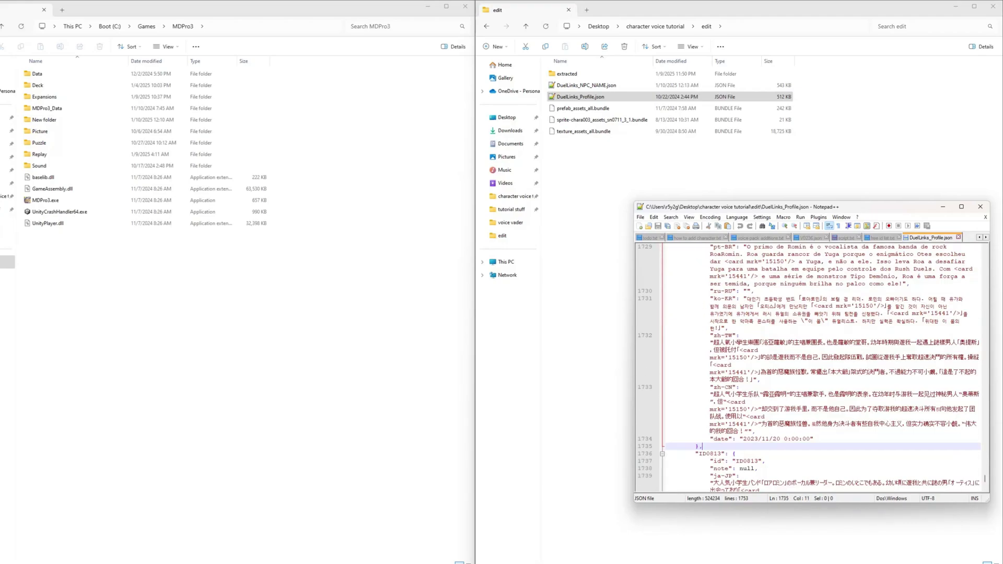
{"action": "scroll", "coordinate": [721, 334], "scroll_direction": "down", "scroll_amount": 6}
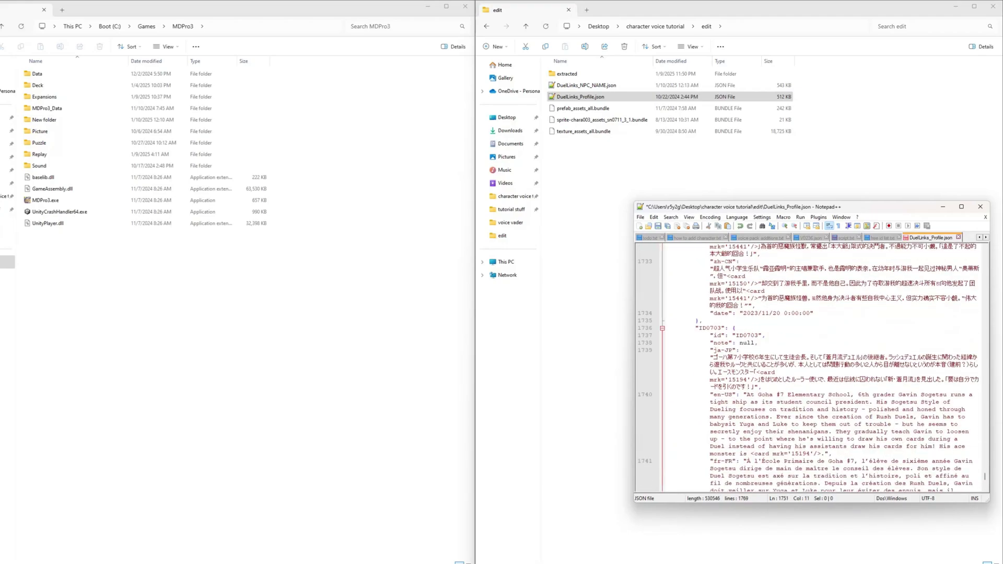
Set both IDs of the pasted profile entry to ID0711 and start editing its en-US description.
{"action": "left_click_drag", "start_coordinate": [721, 328], "coordinate": [751, 336]}
{"action": "type", "text": "11"}
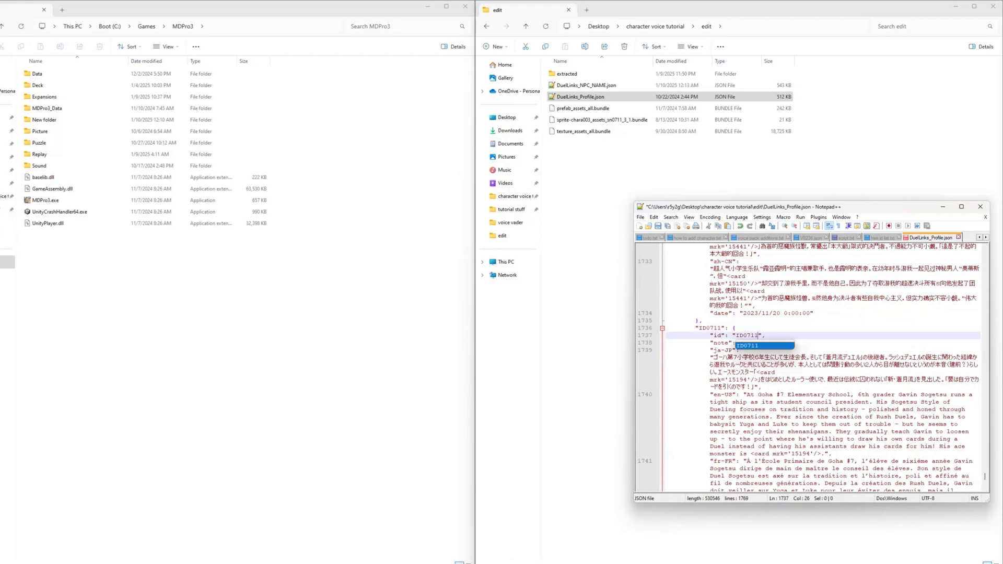
{"action": "left_click", "coordinate": [803, 424]}
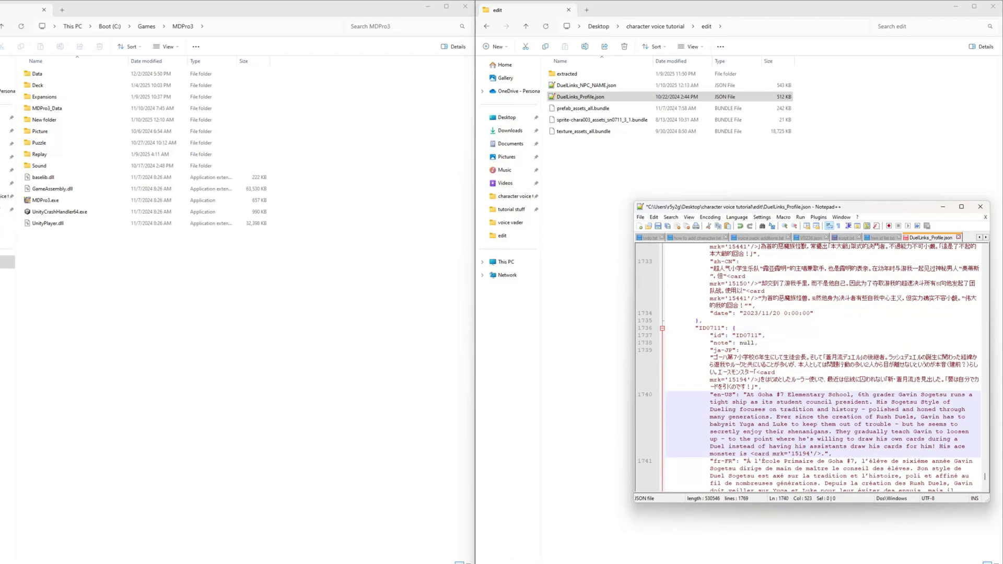
{"action": "type", "text": "e"}
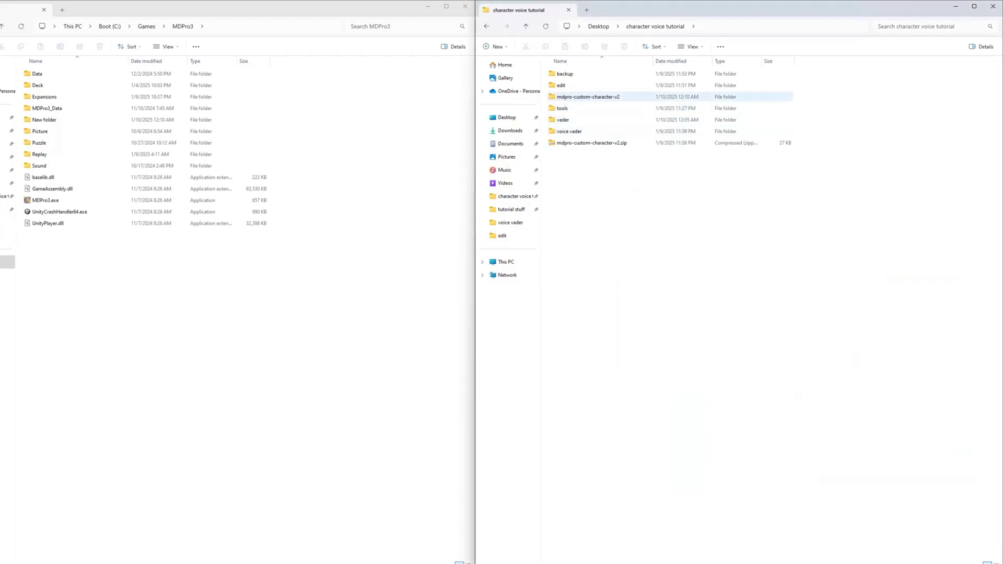
Open snXXXX.png from the mdpro-custom-character-v2 folder in GIMP and move the GIMP window aside to uncover the file window.
{"action": "double_click", "coordinate": [585, 96]}
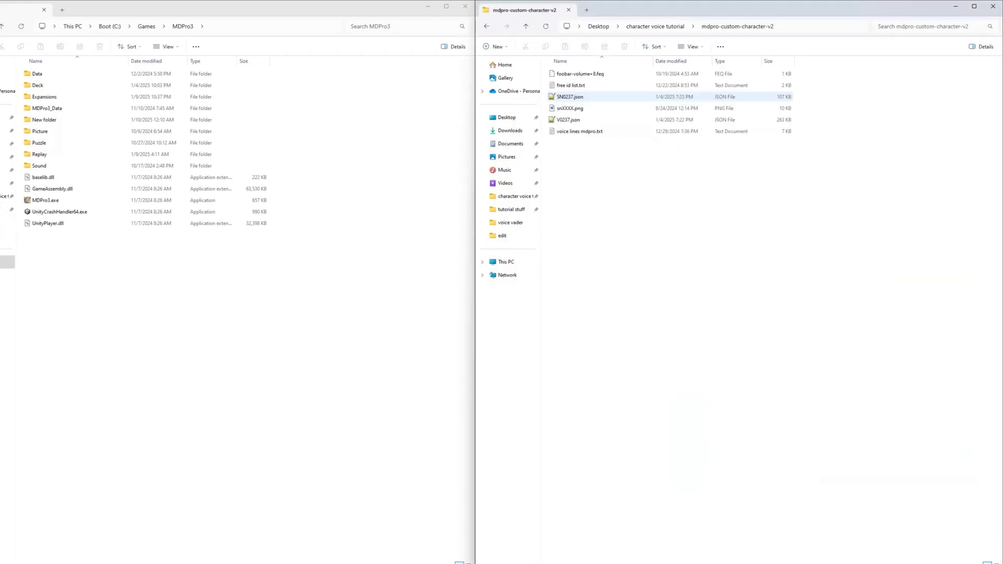
{"action": "left_click", "coordinate": [570, 108]}
{"action": "right_click", "coordinate": [599, 110]}
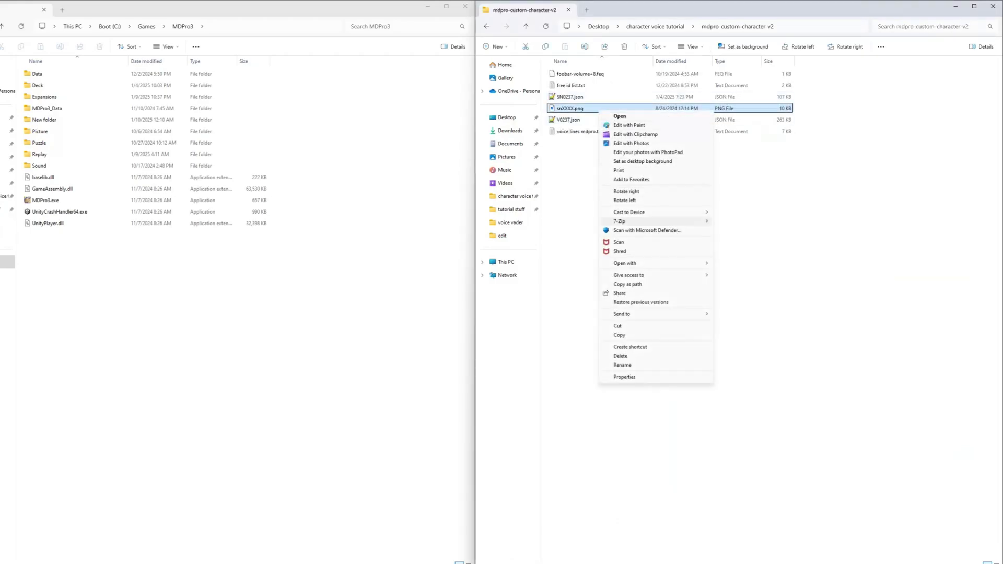
{"action": "mouse_move", "coordinate": [674, 264]}
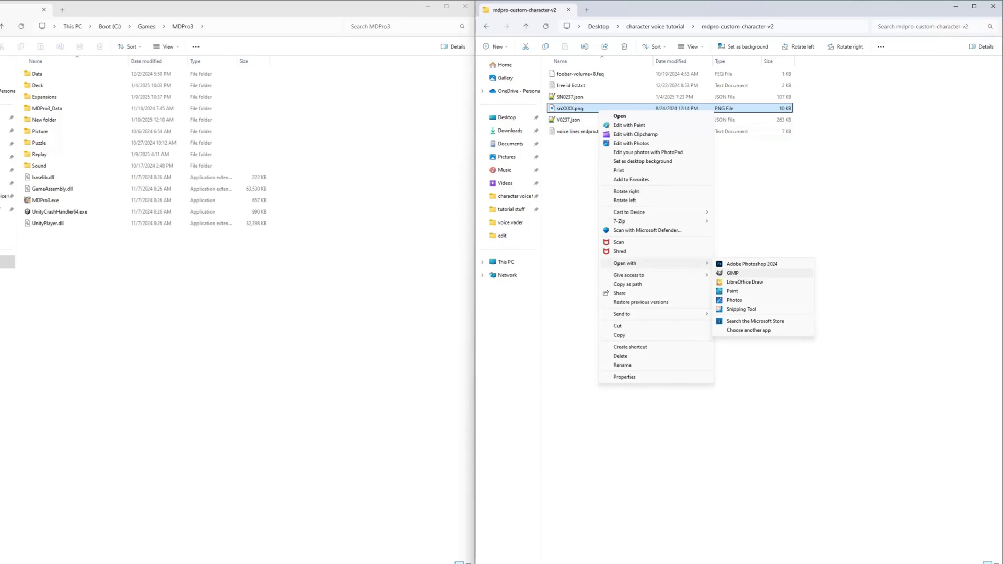
{"action": "left_click", "coordinate": [733, 273]}
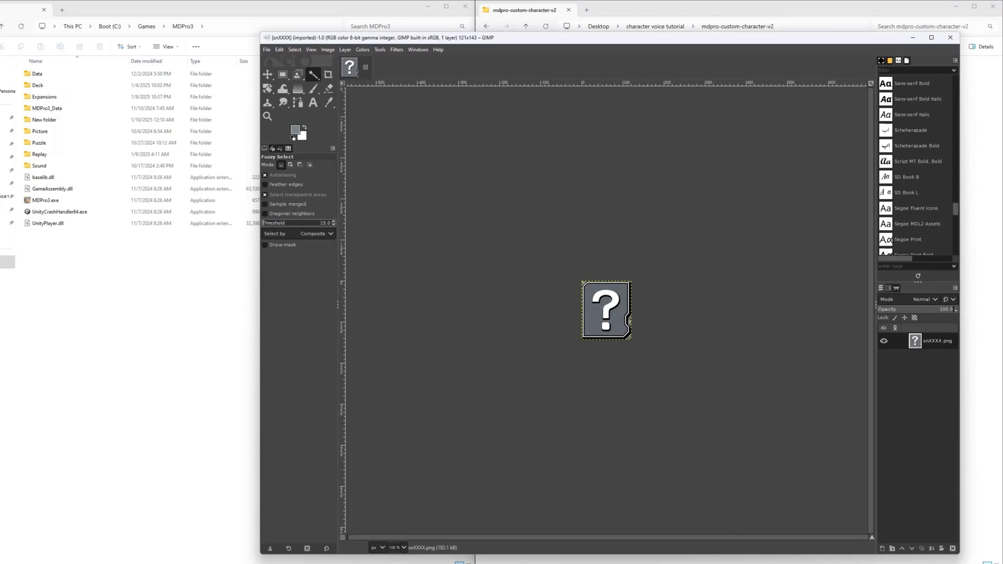
{"action": "left_click_drag", "start_coordinate": [601, 36], "coordinate": [342, 44]}
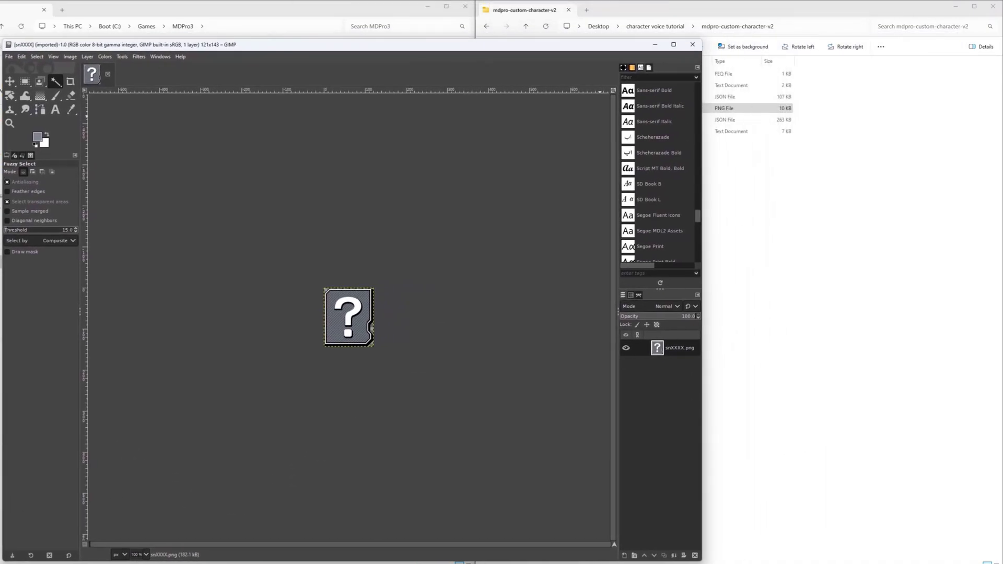
Open vadr4.png from the vader folder of character voice tutorial in GIMP.
{"action": "left_click", "coordinate": [815, 251]}
{"action": "left_click", "coordinate": [655, 26]}
{"action": "double_click", "coordinate": [585, 121]}
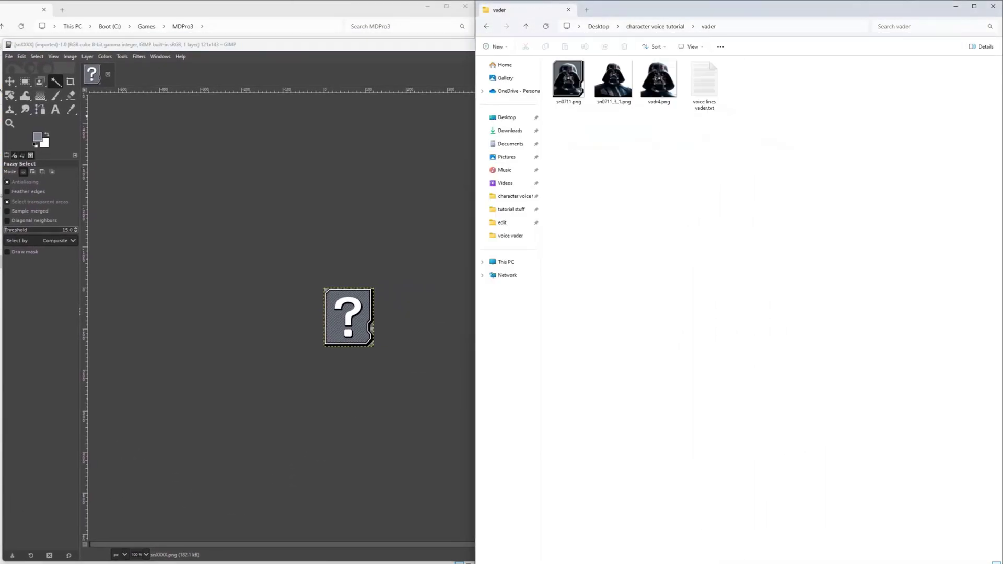
{"action": "left_click", "coordinate": [614, 81]}
{"action": "right_click", "coordinate": [653, 87]}
{"action": "mouse_move", "coordinate": [690, 240]}
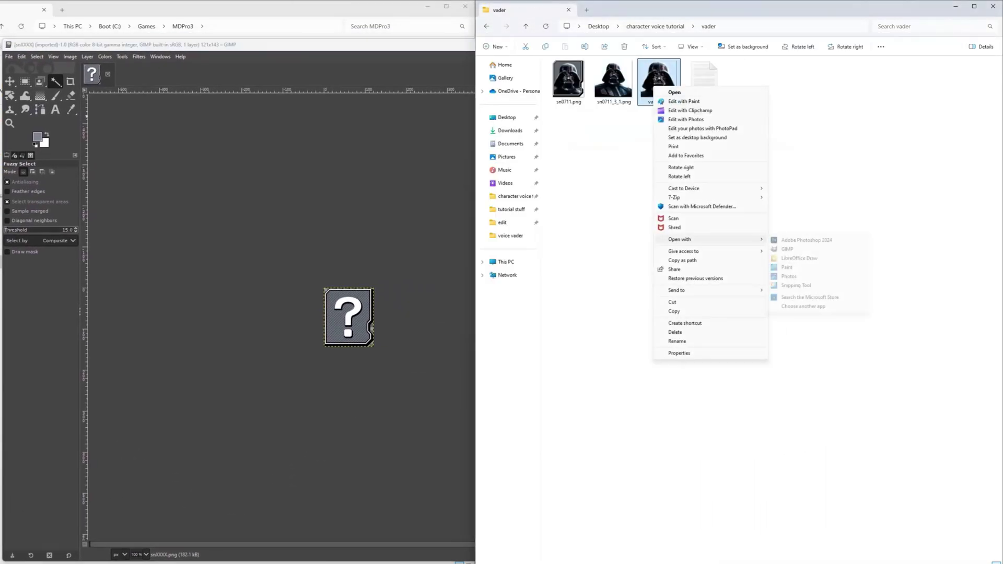
{"action": "key", "text": "Return"}
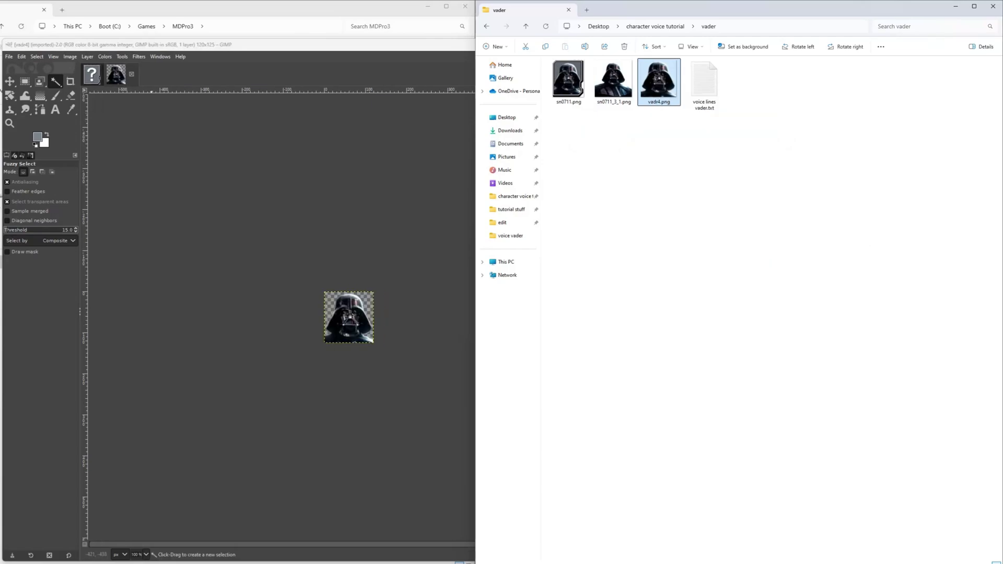
Copy the Darth Vader image and paste it into the snXXXX.png frame image.
{"action": "key", "text": "alt+e"}
{"action": "key", "text": "Down"}
{"action": "key", "text": "Down"}
{"action": "key", "text": "Return"}
{"action": "key", "text": "ctrl+Tab"}
{"action": "key", "text": "alt+e"}
{"action": "key", "text": "Down"}
{"action": "key", "text": "Down"}
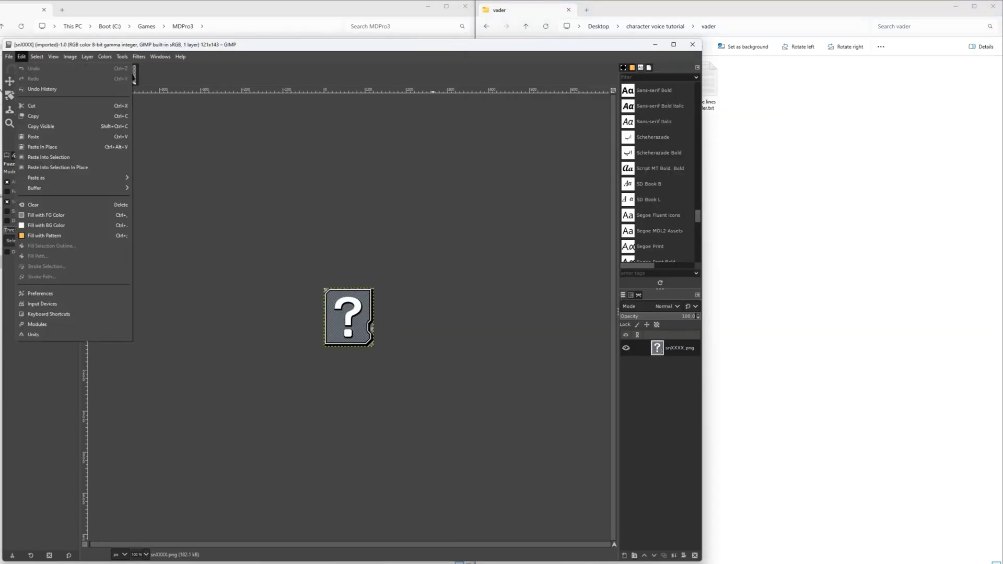
{"action": "key", "text": "Down"}
{"action": "key", "text": "Down"}
{"action": "key", "text": "Return"}
Position the pasted Darth Vader portrait inside the frame with the Move tool.
{"action": "left_click", "coordinate": [10, 81]}
{"action": "left_click_drag", "start_coordinate": [341, 319], "coordinate": [340, 316]}
{"action": "key", "text": "Down"}
{"action": "key", "text": "Down"}
{"action": "key", "text": "Down"}
{"action": "key", "text": "Down"}
{"action": "key", "text": "Down"}
{"action": "key", "text": "Down"}
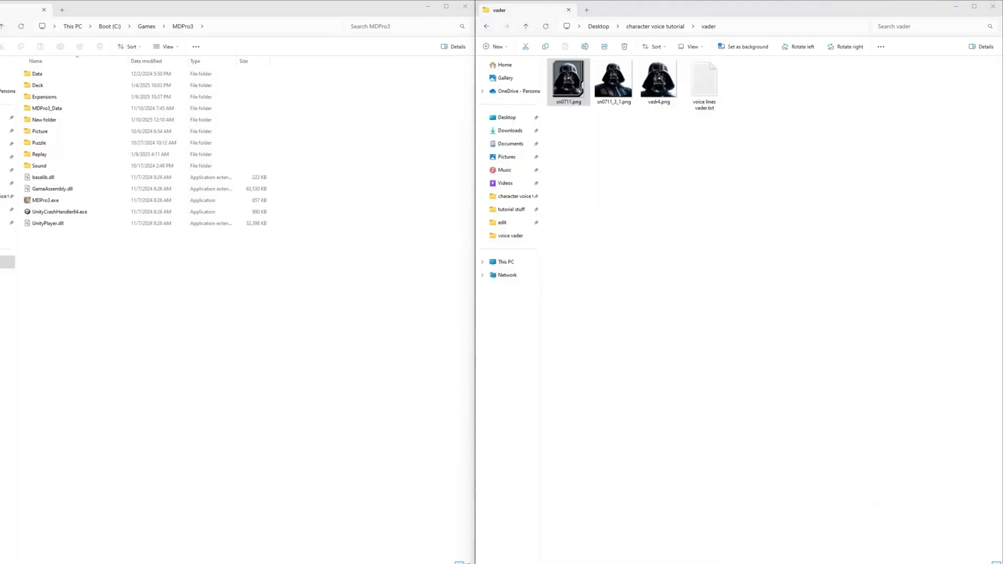
Load texture_assets_all.bundle from the edit folder into UABEA and decompress it.
{"action": "left_click", "coordinate": [35, 92]}
{"action": "left_click", "coordinate": [53, 103]}
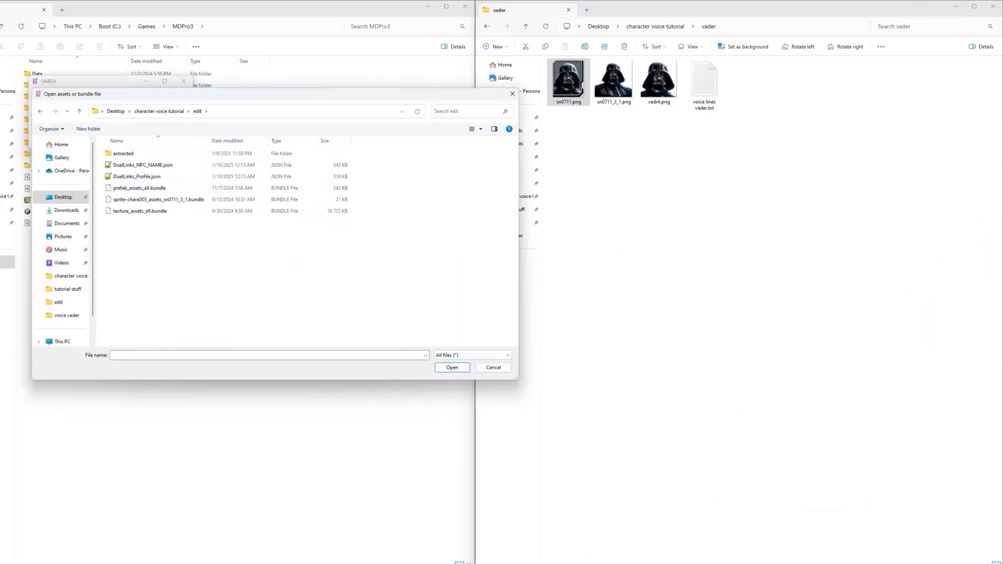
{"action": "left_click", "coordinate": [140, 211]}
{"action": "left_click", "coordinate": [452, 367]}
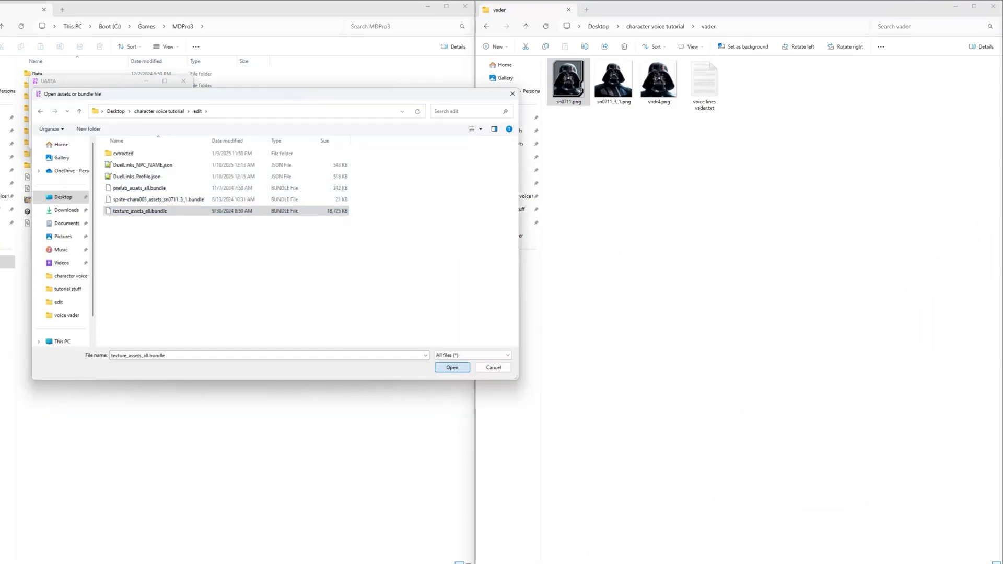
{"action": "left_click", "coordinate": [111, 150]}
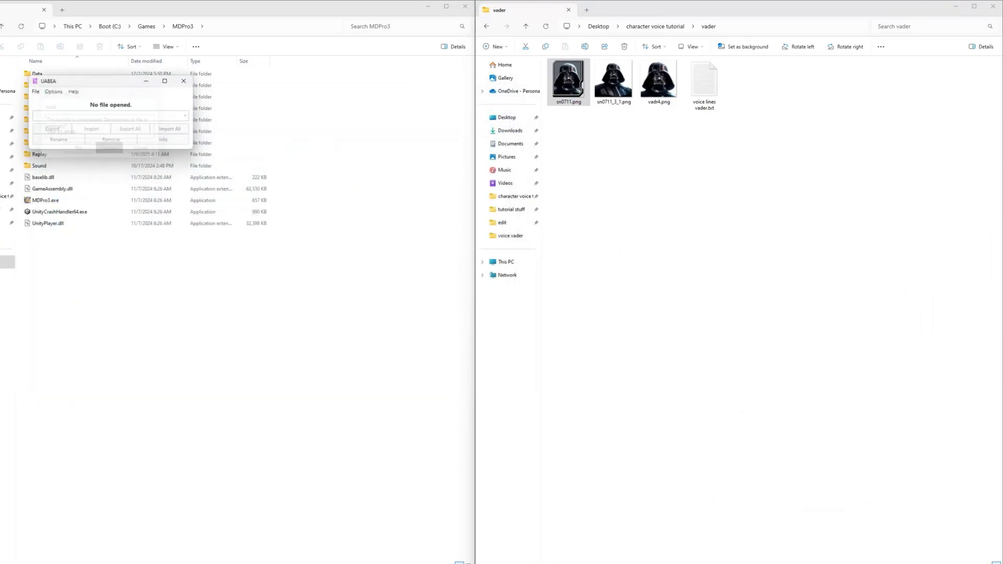
Export the 2048x2048 SpriteAtlas_DuelLinks_Chara001 texture from the bundle as a PNG into the extracted folder.
{"action": "left_click", "coordinate": [164, 139]}
{"action": "left_click", "coordinate": [137, 210]}
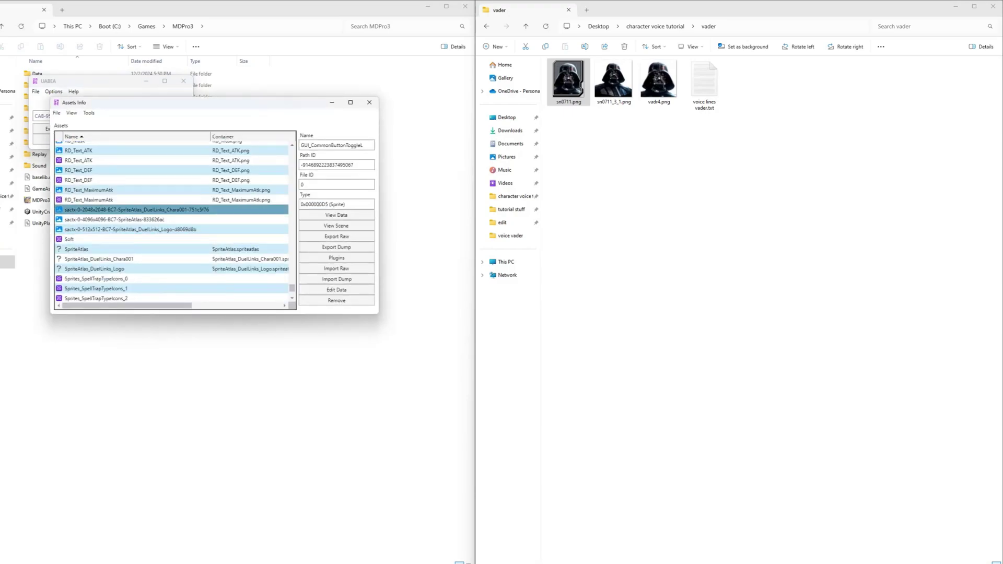
{"action": "left_click", "coordinate": [136, 210]}
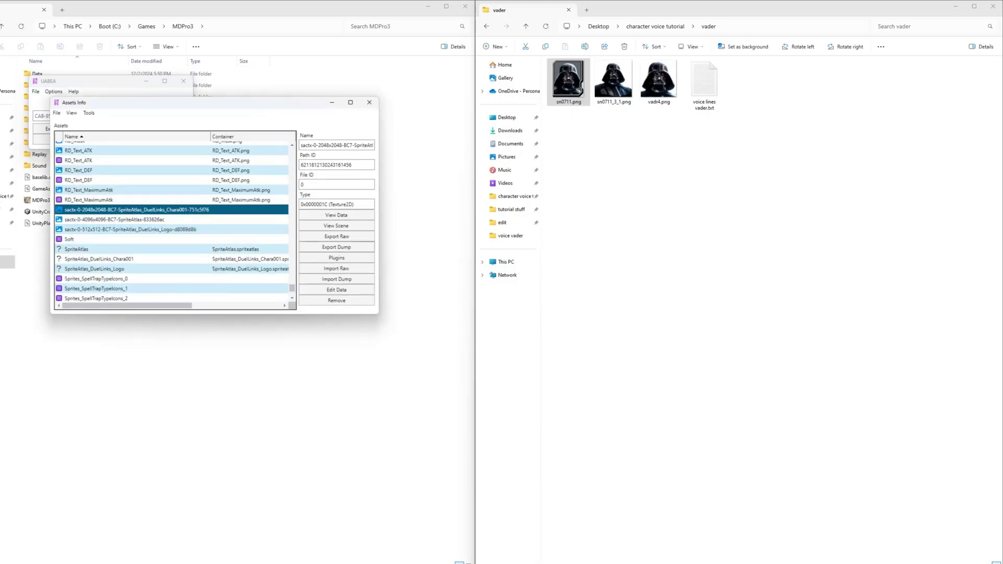
{"action": "left_click", "coordinate": [337, 258]}
{"action": "left_click", "coordinate": [80, 137]}
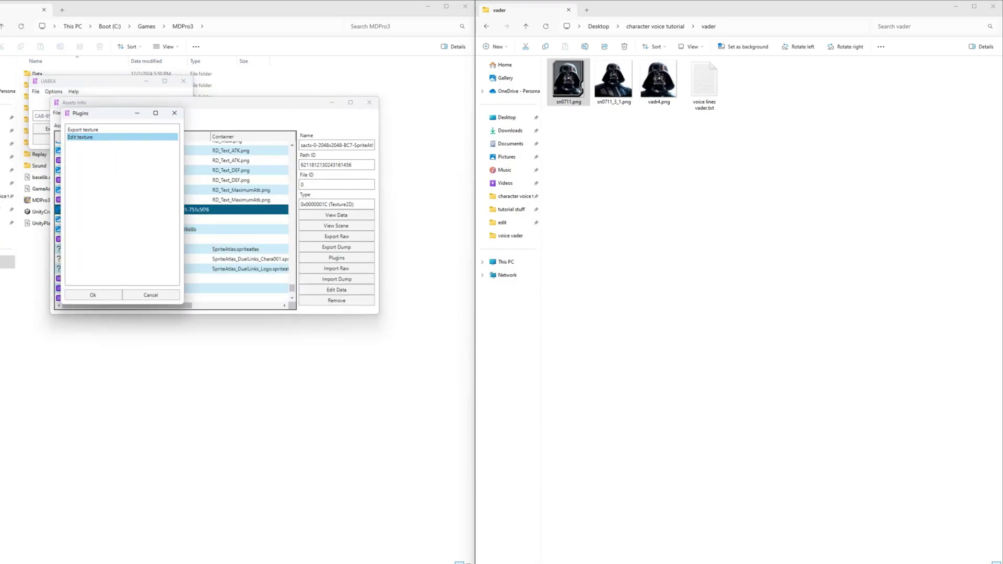
{"action": "left_click", "coordinate": [83, 130]}
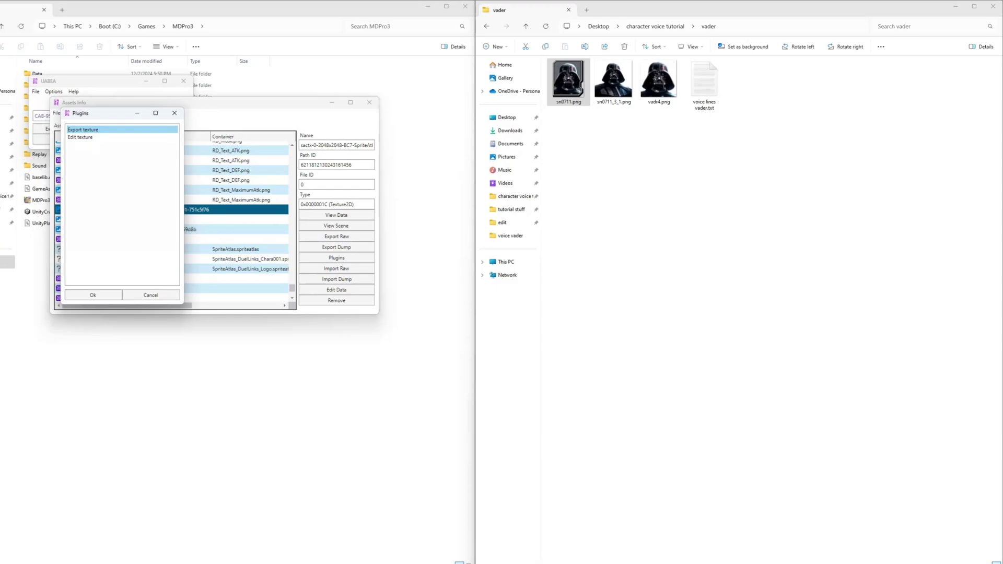
{"action": "left_click", "coordinate": [93, 295]}
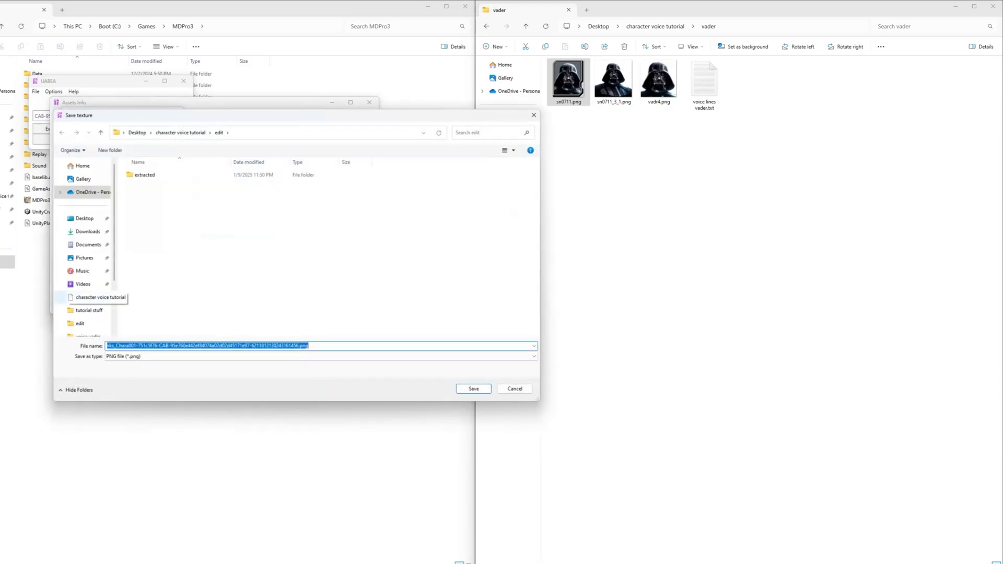
{"action": "double_click", "coordinate": [145, 175]}
{"action": "left_click", "coordinate": [474, 389]}
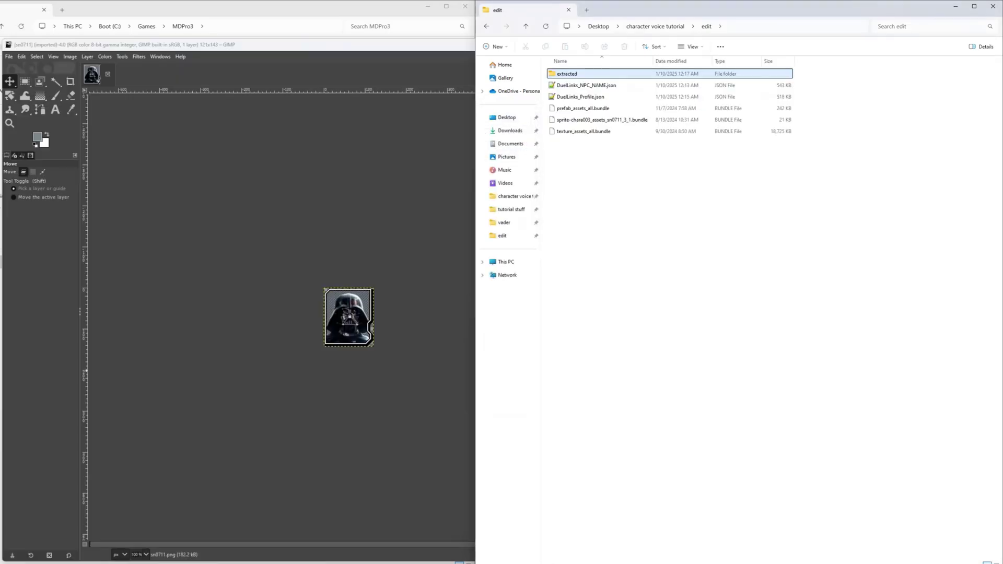
Open the exported Chara001 sprite atlas PNG from the extracted folder in GIMP and switch to it.
{"action": "key", "text": "Return"}
{"action": "right_click", "coordinate": [575, 83]}
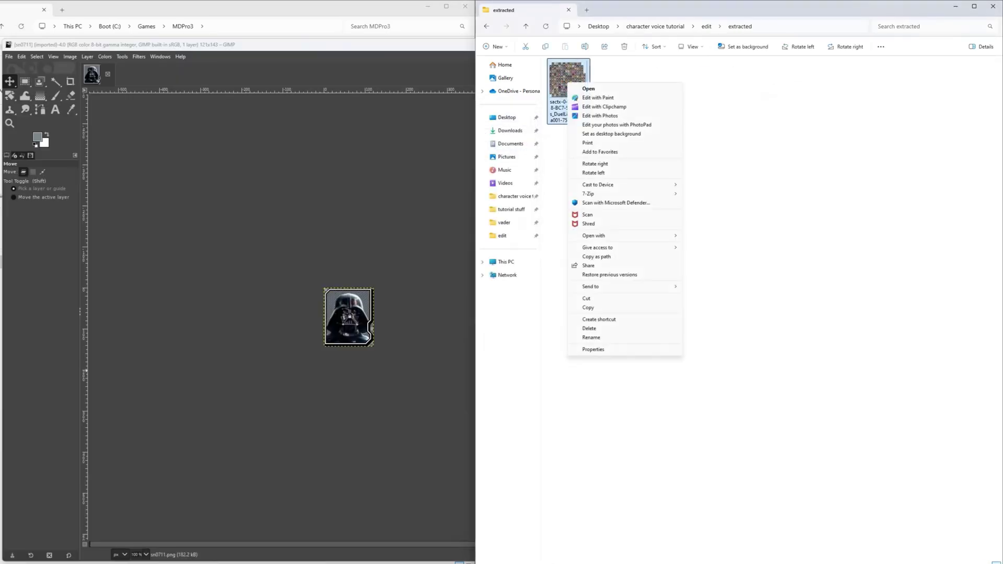
{"action": "mouse_move", "coordinate": [587, 234]}
{"action": "left_click", "coordinate": [706, 244]}
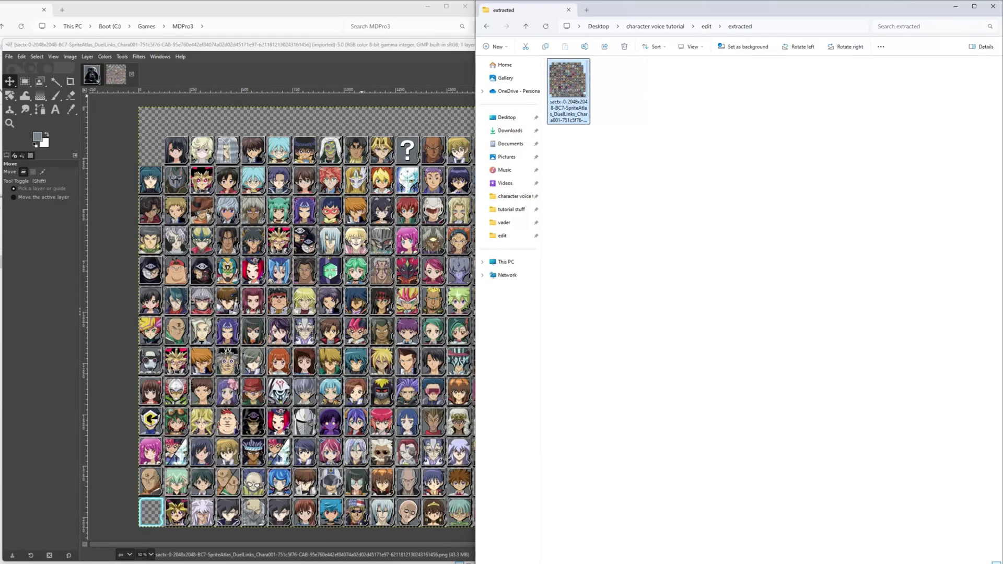
{"action": "key", "text": "alt+Tab"}
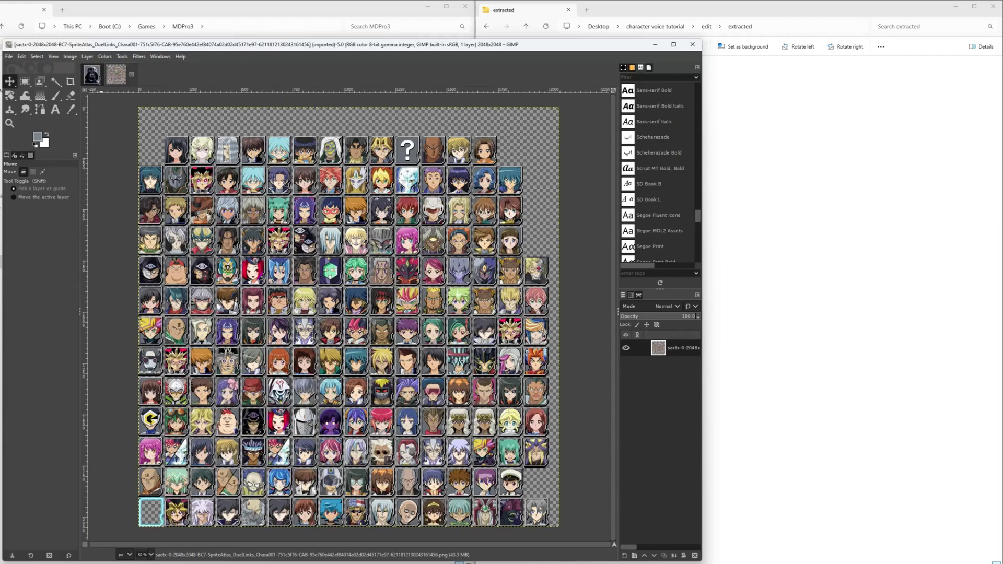
Paste the framed Darth Vader portrait into the sprite atlas and align it exactly over the green hexagon-faced character's portrait.
{"action": "key", "text": "z"}
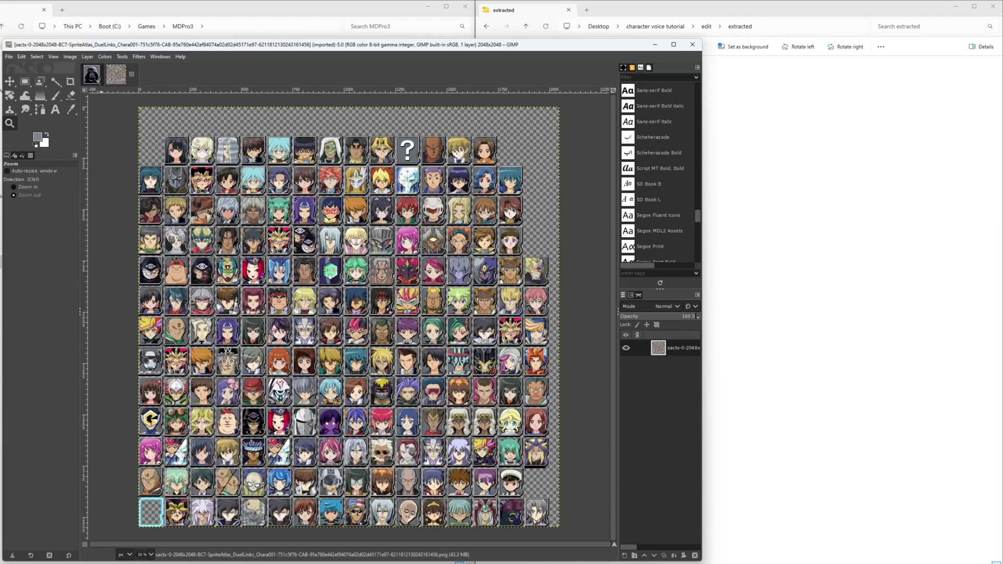
{"action": "key", "text": "1"}
{"action": "left_click", "coordinate": [324, 276]}
{"action": "left_click", "coordinate": [324, 276]}
{"action": "left_click", "coordinate": [324, 277]}
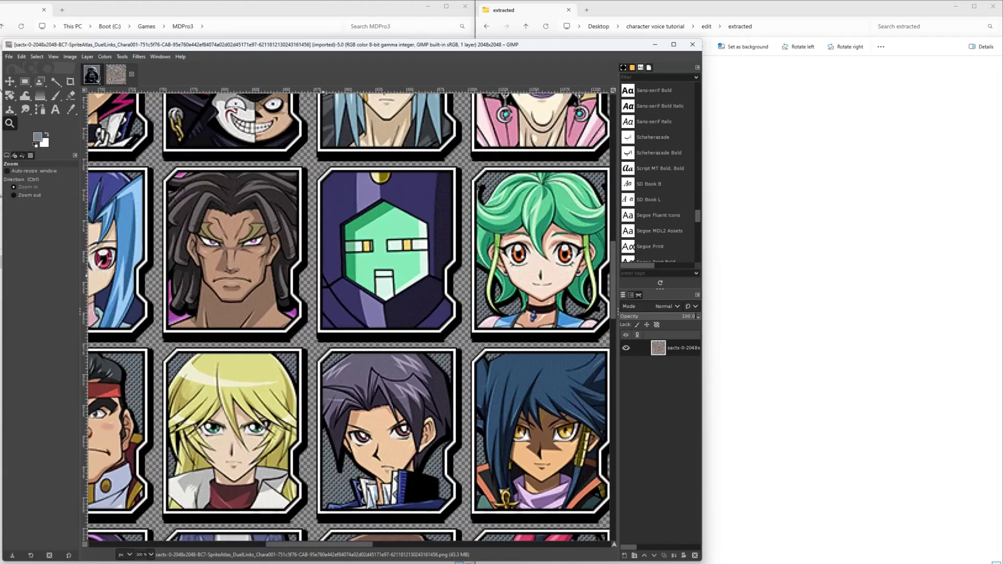
{"action": "left_click", "coordinate": [22, 56]}
{"action": "left_click", "coordinate": [31, 136]}
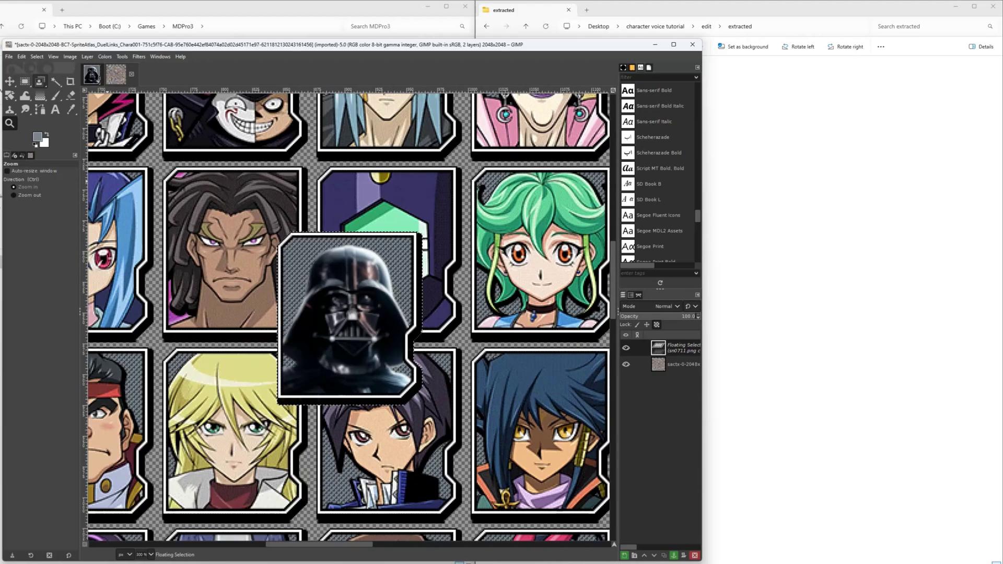
{"action": "left_click", "coordinate": [9, 82]}
{"action": "left_click_drag", "start_coordinate": [358, 318], "coordinate": [386, 247]}
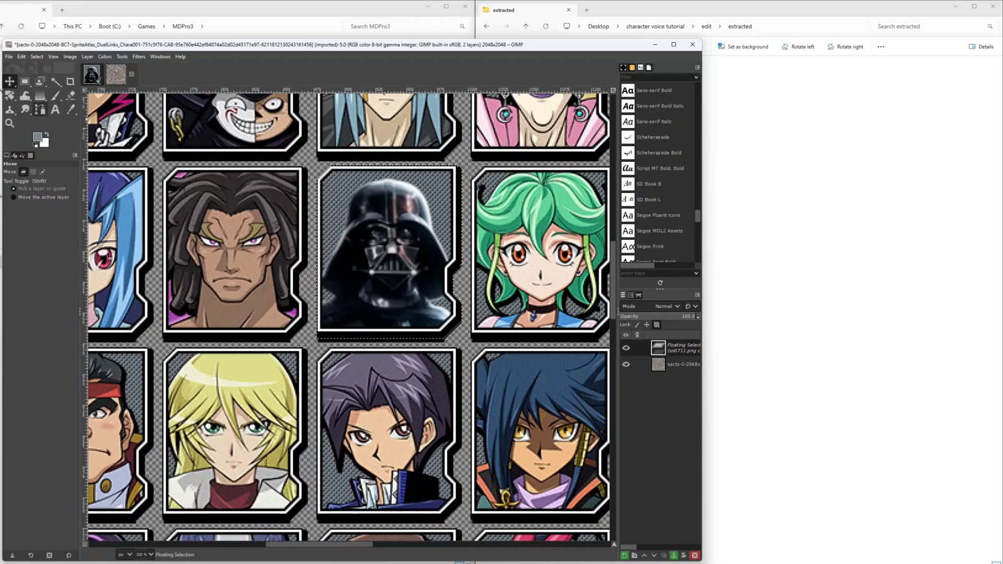
Overwrite the atlas PNG with the edited image, then load it in UABEA as the new SpriteAtlas_DuelLinks_Chara001 texture.
{"action": "left_click", "coordinate": [9, 56]}
{"action": "left_click", "coordinate": [157, 184]}
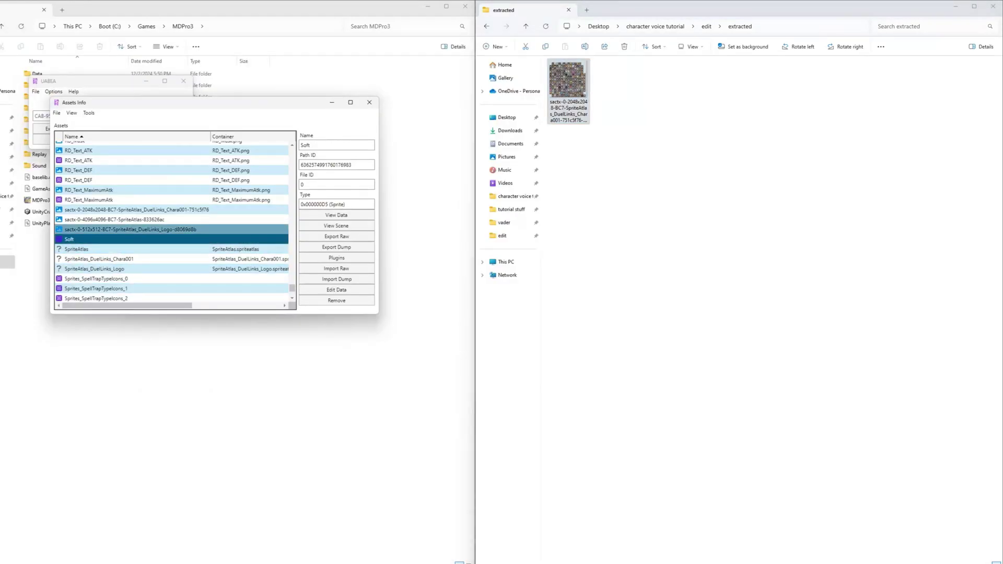
{"action": "left_click", "coordinate": [336, 258]}
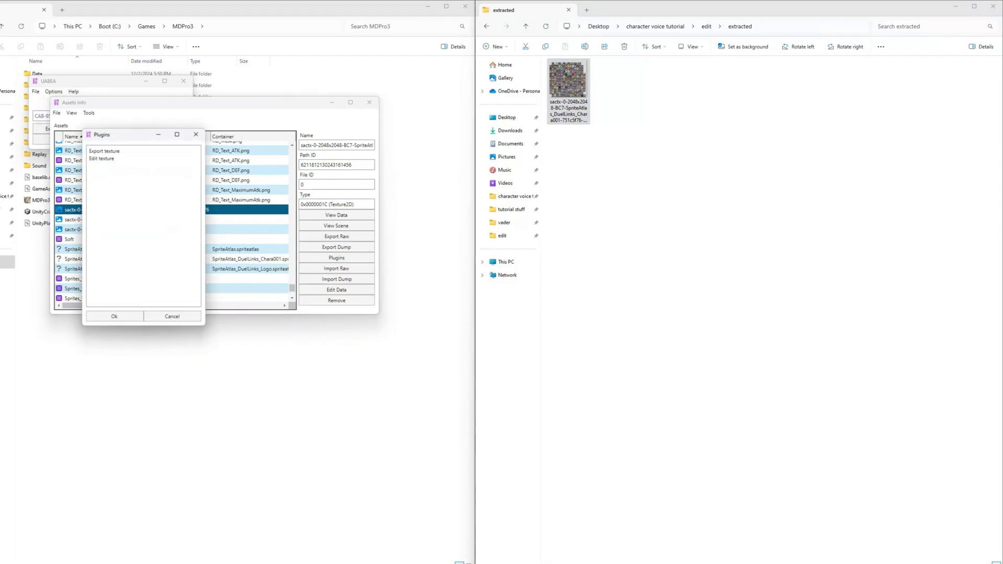
{"action": "left_click", "coordinate": [102, 158]}
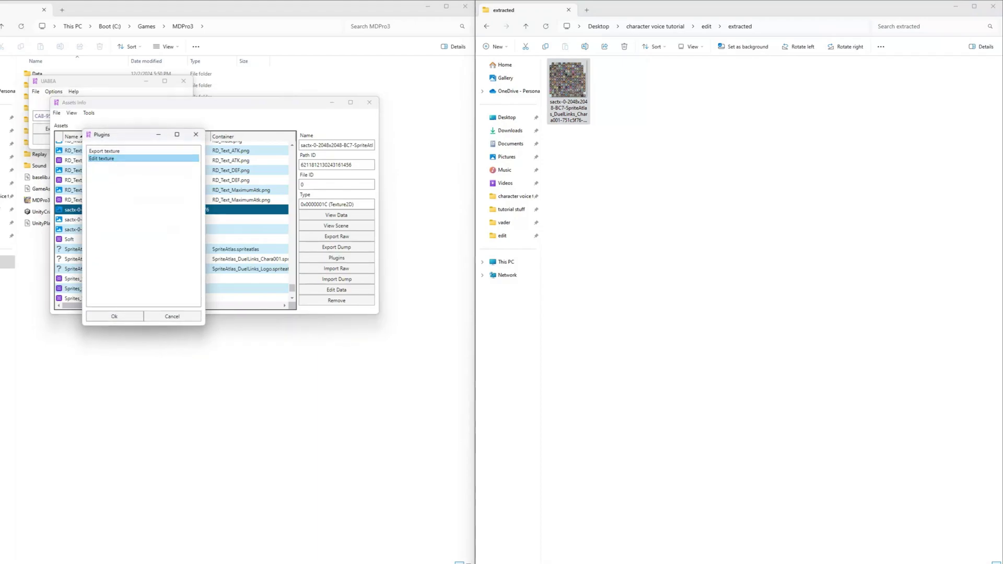
{"action": "left_click", "coordinate": [115, 317]}
{"action": "left_click", "coordinate": [183, 275]}
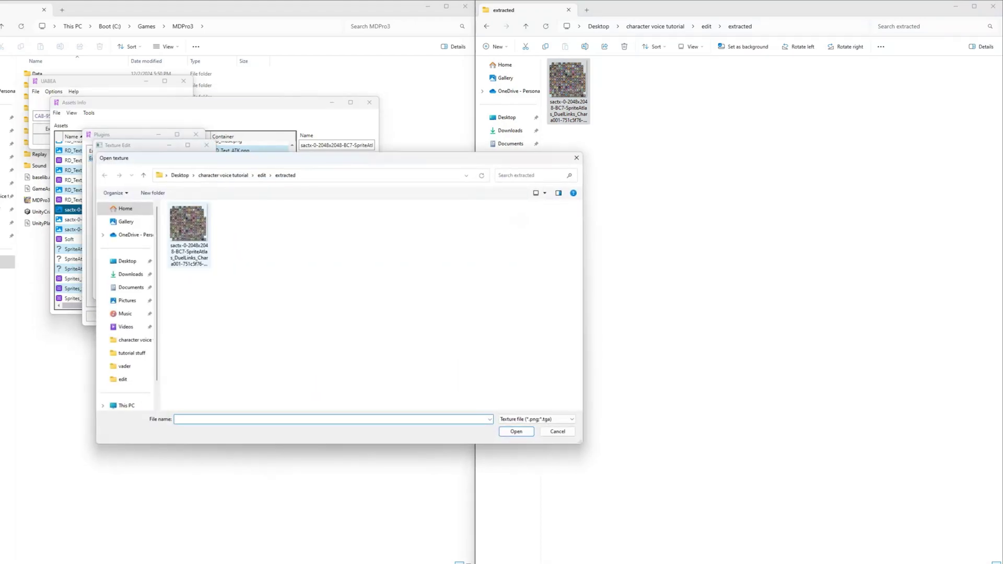
{"action": "left_click", "coordinate": [188, 235]}
{"action": "left_click", "coordinate": [516, 432]}
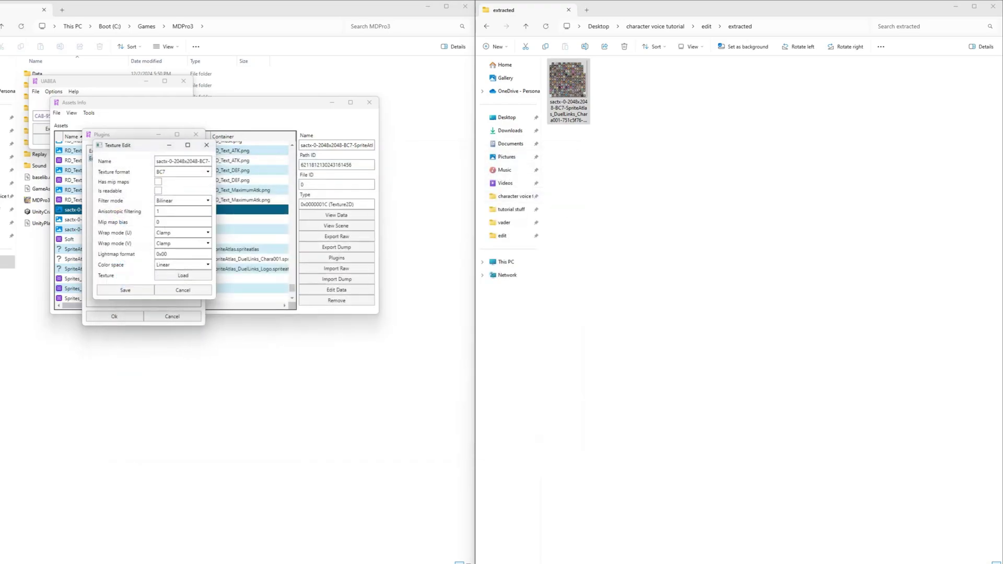
{"action": "left_click", "coordinate": [126, 290]}
Save the changed assets and texture_assets_all.bundle, and close the bundle.
{"action": "left_click", "coordinate": [56, 113]}
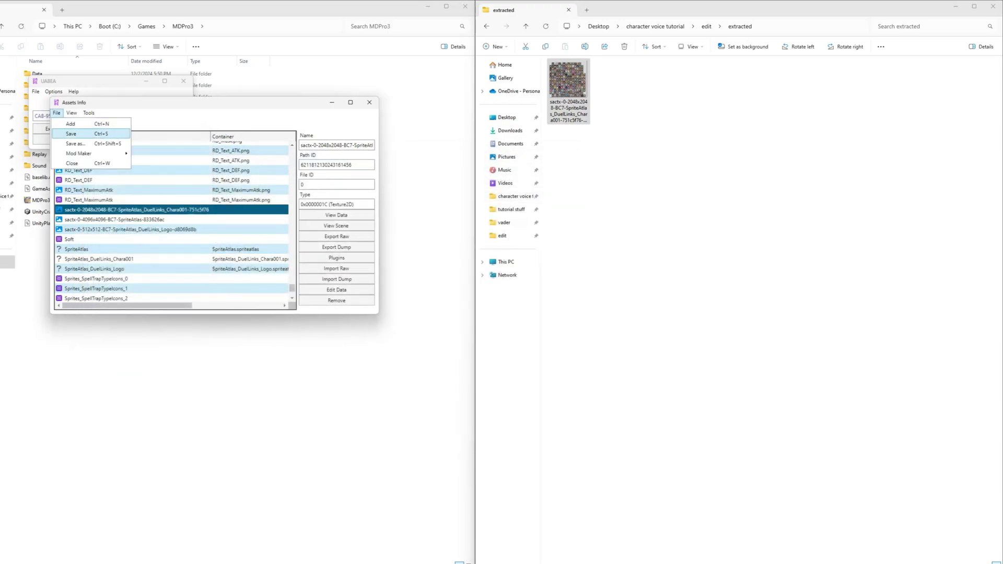
{"action": "left_click", "coordinate": [71, 133]}
{"action": "left_click", "coordinate": [72, 74]}
{"action": "left_click", "coordinate": [56, 113]}
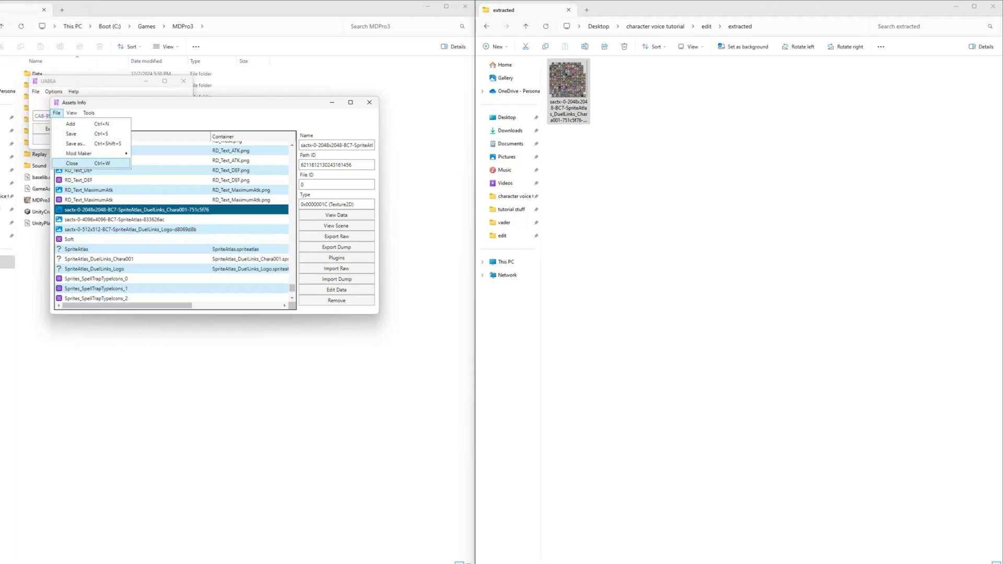
{"action": "left_click", "coordinate": [71, 163]}
{"action": "left_click", "coordinate": [35, 91]}
{"action": "left_click", "coordinate": [50, 132]}
{"action": "left_click", "coordinate": [35, 91]}
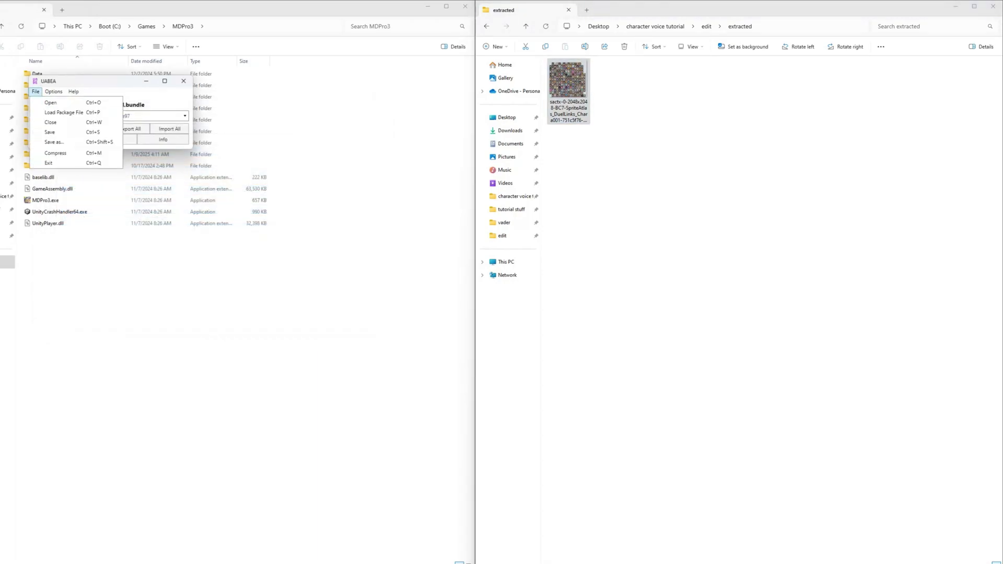
{"action": "left_click", "coordinate": [51, 123]}
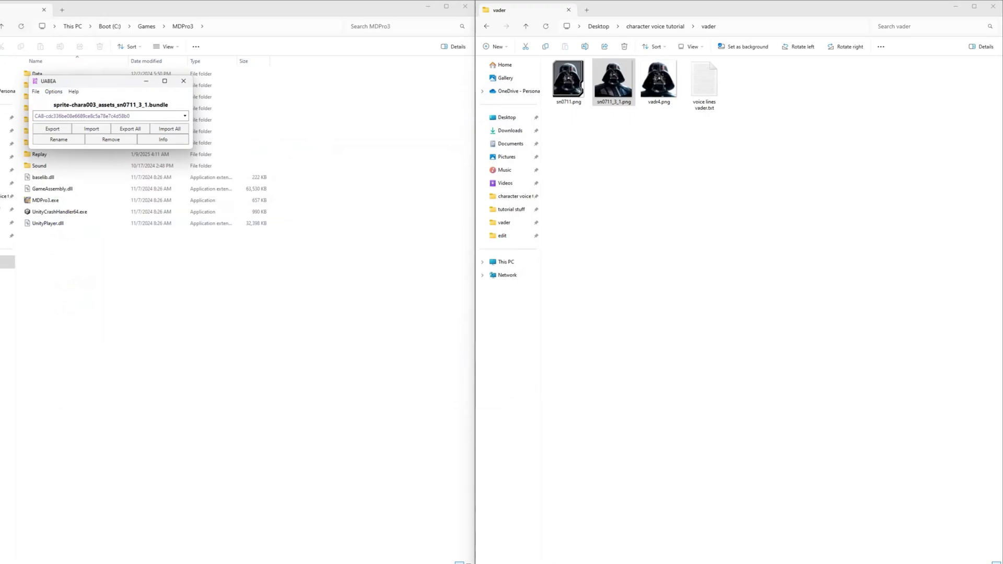
Open sn0711_3_1.png from the vader folder in GIMP and check its image size.
{"action": "right_click", "coordinate": [610, 92]}
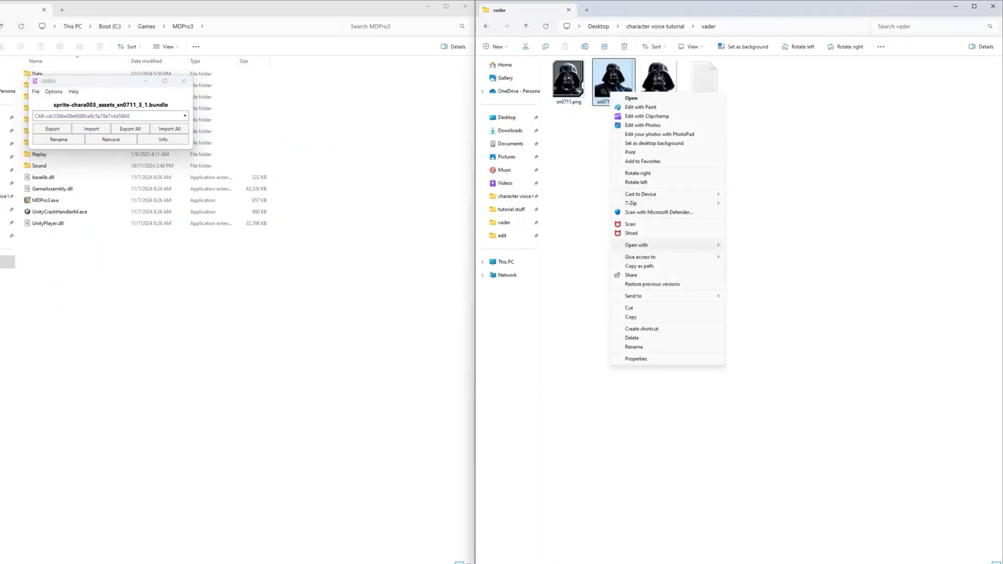
{"action": "mouse_move", "coordinate": [658, 245]}
{"action": "left_click", "coordinate": [744, 254]}
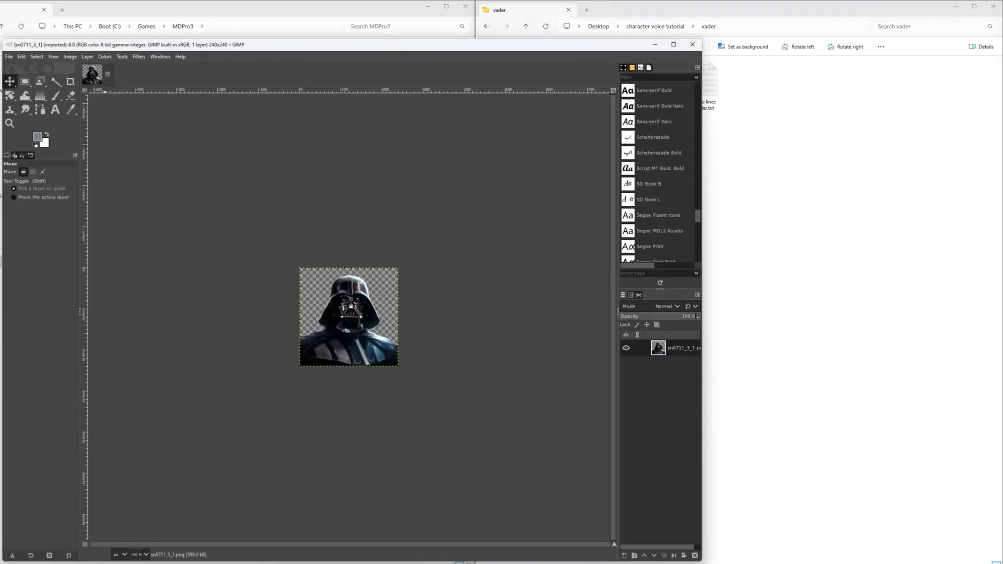
{"action": "left_click", "coordinate": [70, 57]}
{"action": "left_click", "coordinate": [87, 174]}
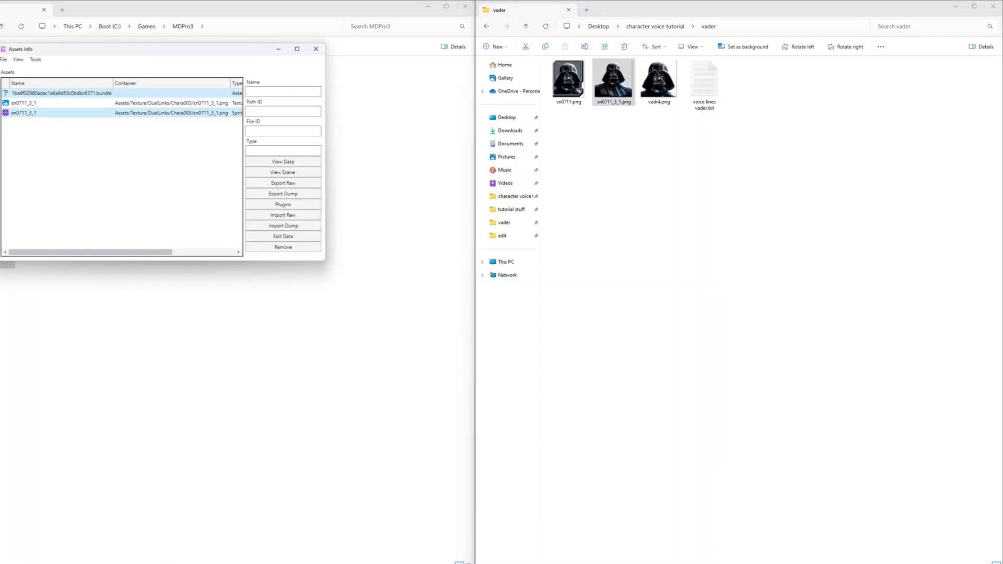
In UABEA, replace the sn0711_3_1 Texture2D with sn0711_3_1.png from the vader folder.
{"action": "left_click", "coordinate": [24, 103]}
{"action": "left_click", "coordinate": [283, 204]}
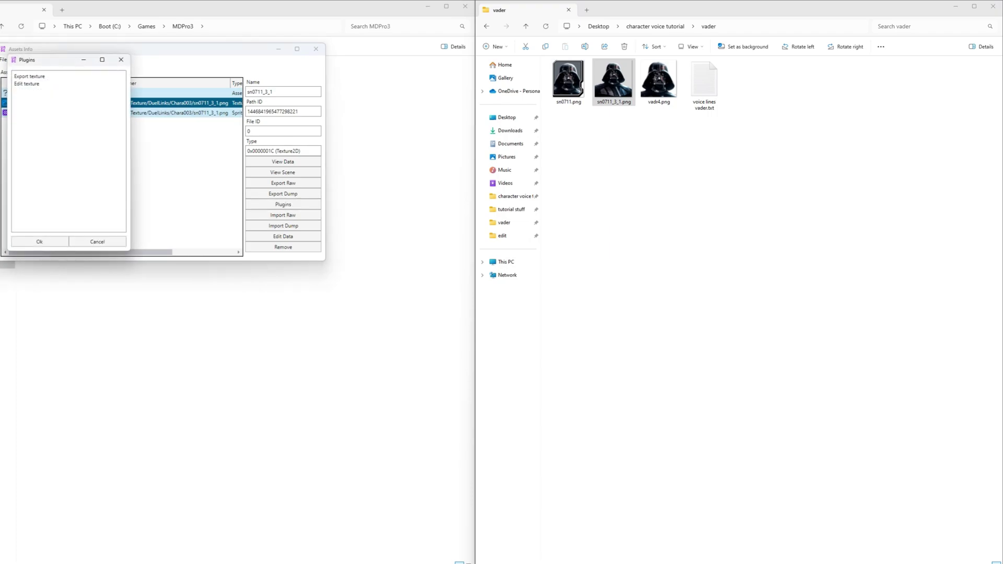
{"action": "left_click", "coordinate": [31, 83]}
{"action": "left_click", "coordinate": [40, 242]}
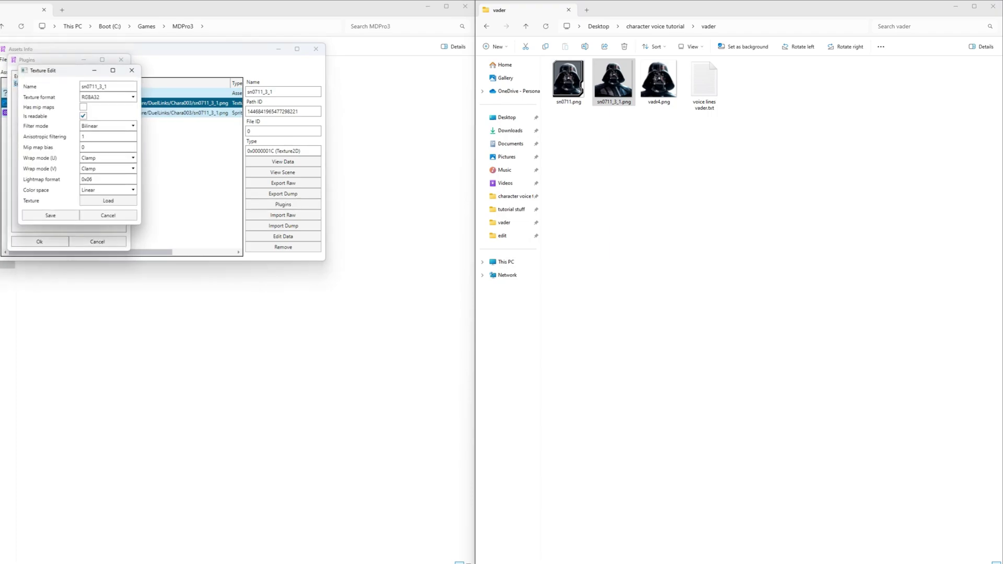
{"action": "left_click", "coordinate": [109, 201]}
{"action": "double_click", "coordinate": [113, 143]}
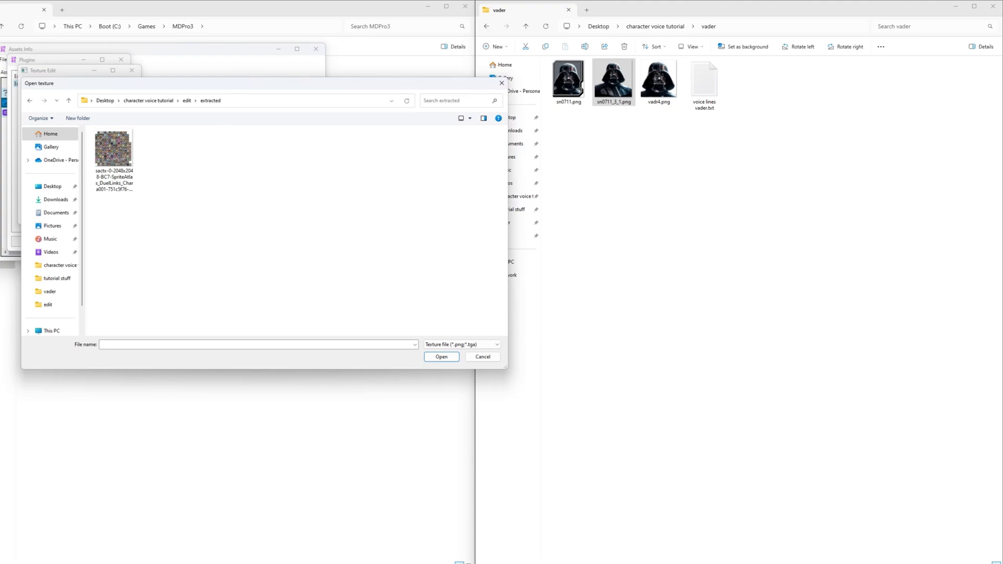
{"action": "left_click", "coordinate": [148, 100]}
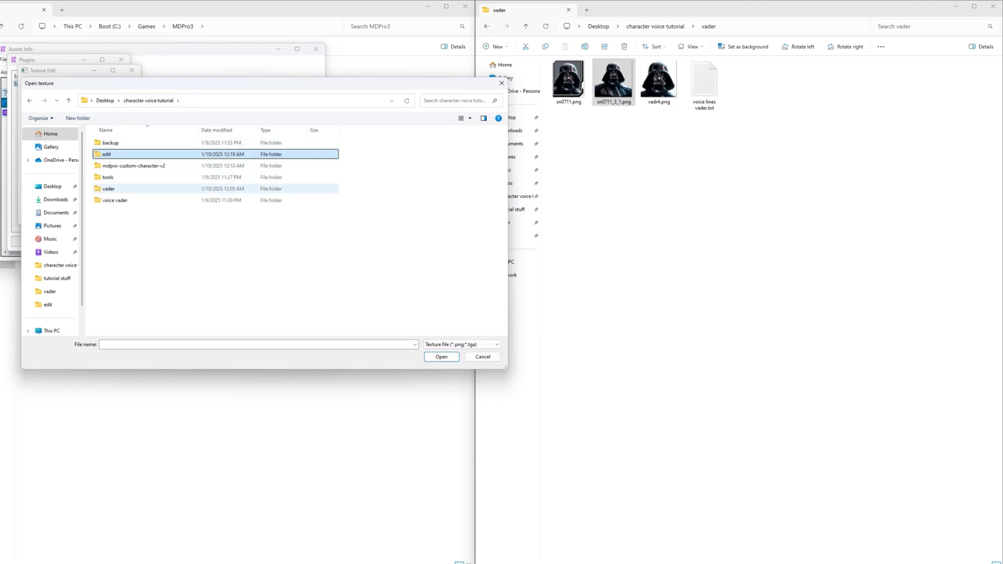
{"action": "double_click", "coordinate": [110, 189]}
{"action": "left_click", "coordinate": [160, 149]}
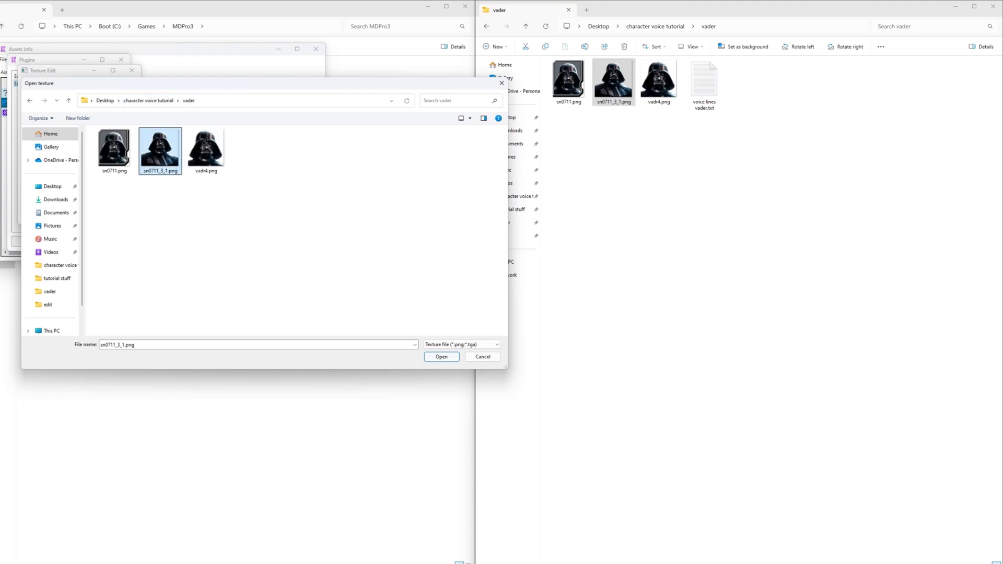
{"action": "left_click", "coordinate": [442, 357]}
{"action": "left_click", "coordinate": [50, 215]}
{"action": "left_click", "coordinate": [39, 242]}
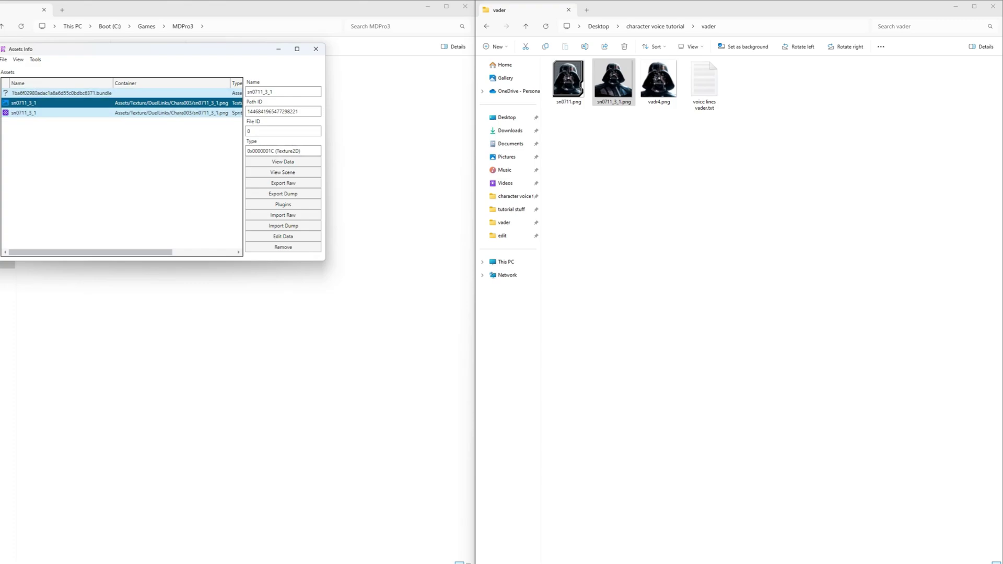
Save the replaced portrait texture into sprite-chara003_assets_sn0711_3_1.bundle and close the bundle.
{"action": "left_click", "coordinate": [4, 59]}
{"action": "left_click", "coordinate": [17, 80]}
{"action": "left_click", "coordinate": [132, 137]}
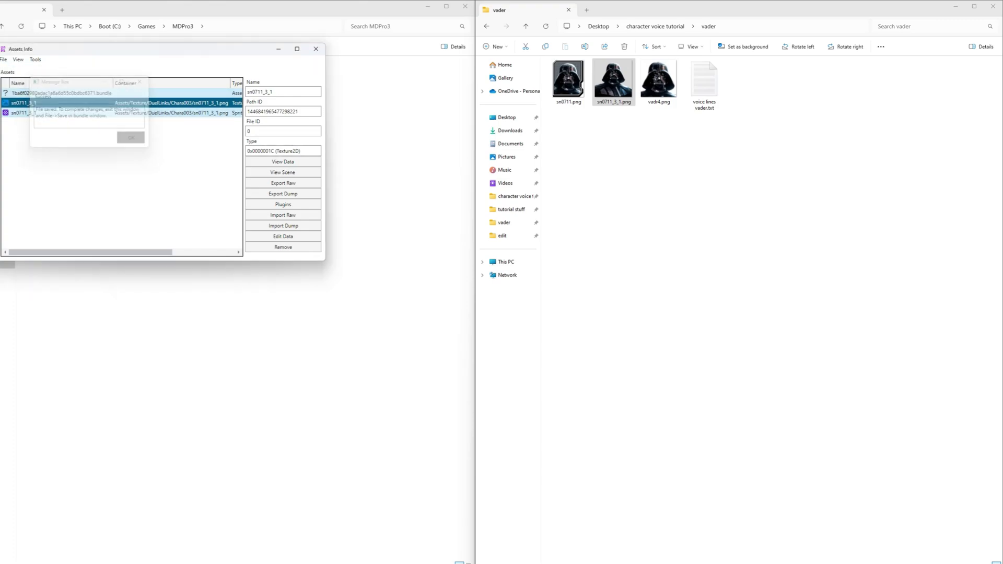
{"action": "left_click", "coordinate": [4, 59]}
{"action": "left_click", "coordinate": [18, 110]}
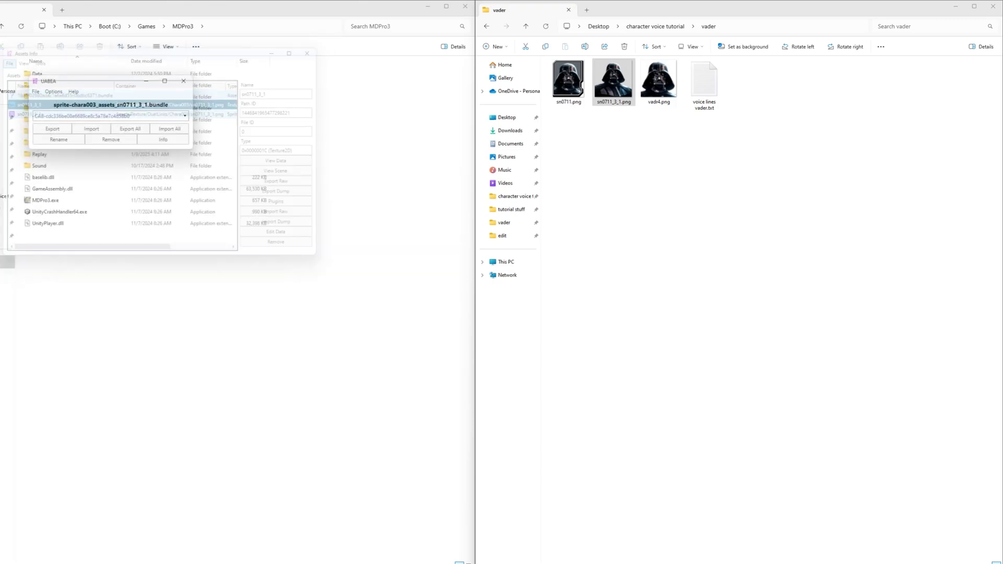
{"action": "left_click", "coordinate": [36, 91]}
{"action": "left_click", "coordinate": [49, 131]}
{"action": "left_click", "coordinate": [36, 92]}
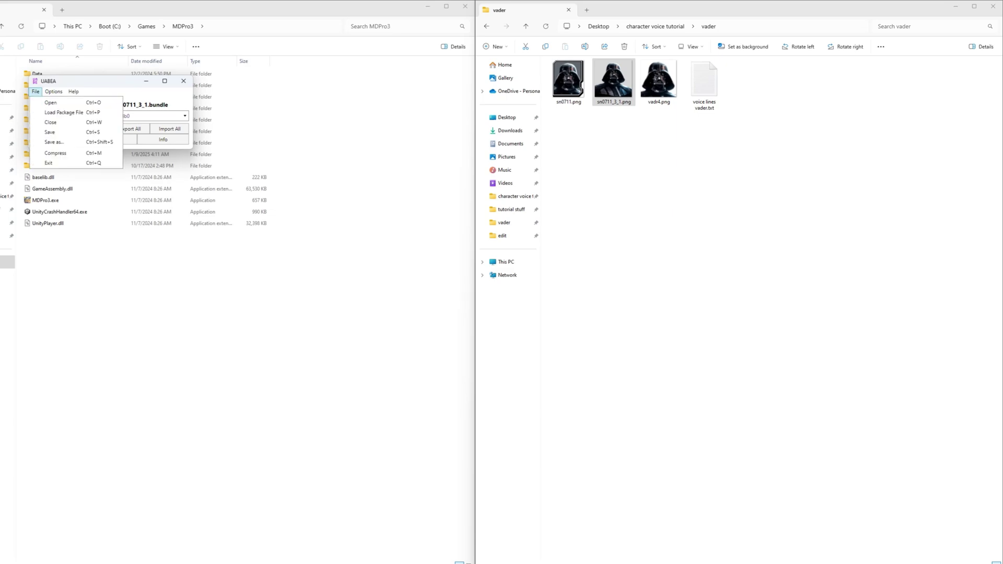
{"action": "left_click", "coordinate": [50, 122]}
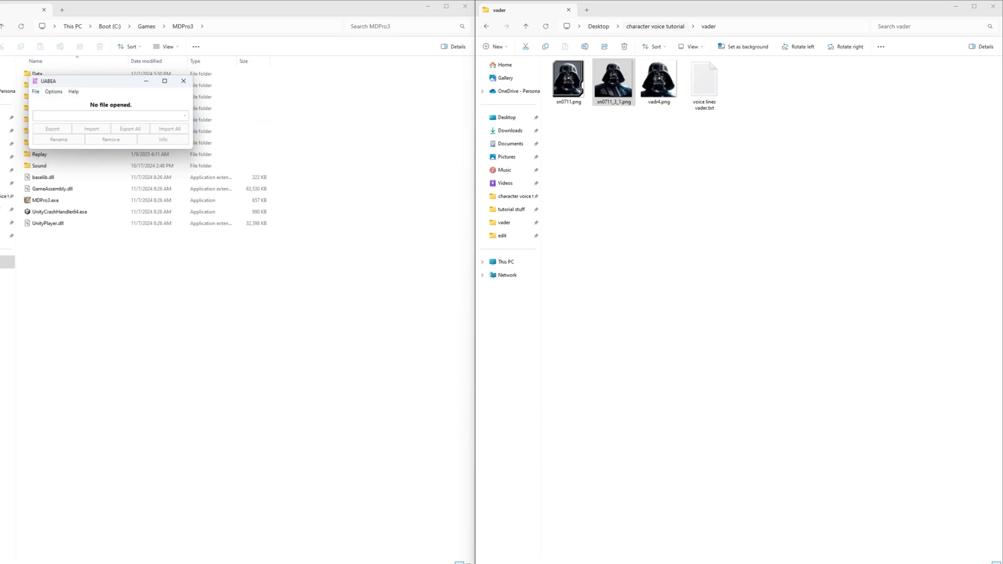
Load prefab_assets_all.bundle from the edit folder into UABEA and decompress it.
{"action": "left_click", "coordinate": [655, 26]}
{"action": "left_click", "coordinate": [674, 220]}
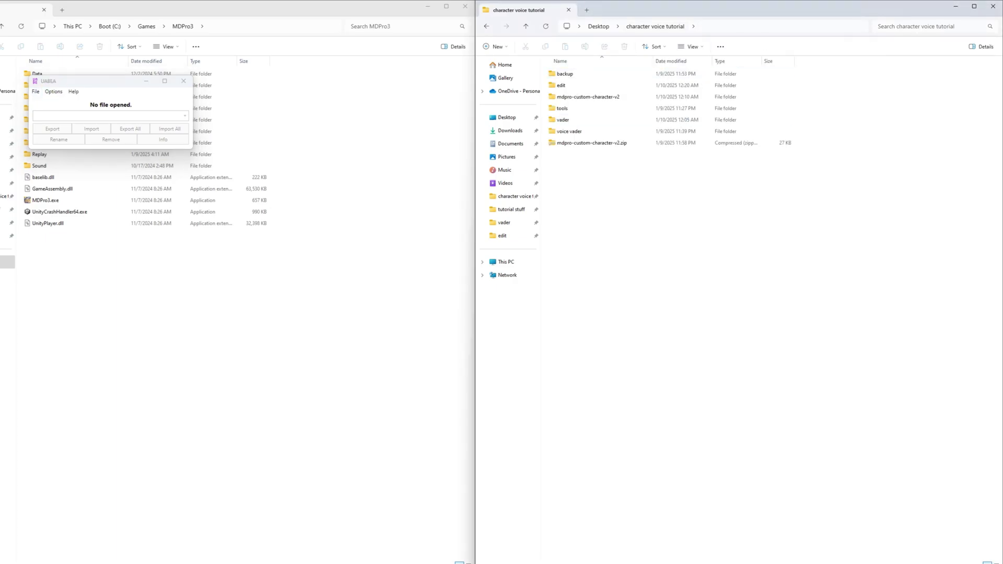
{"action": "left_click", "coordinate": [36, 91]}
{"action": "left_click", "coordinate": [51, 102]}
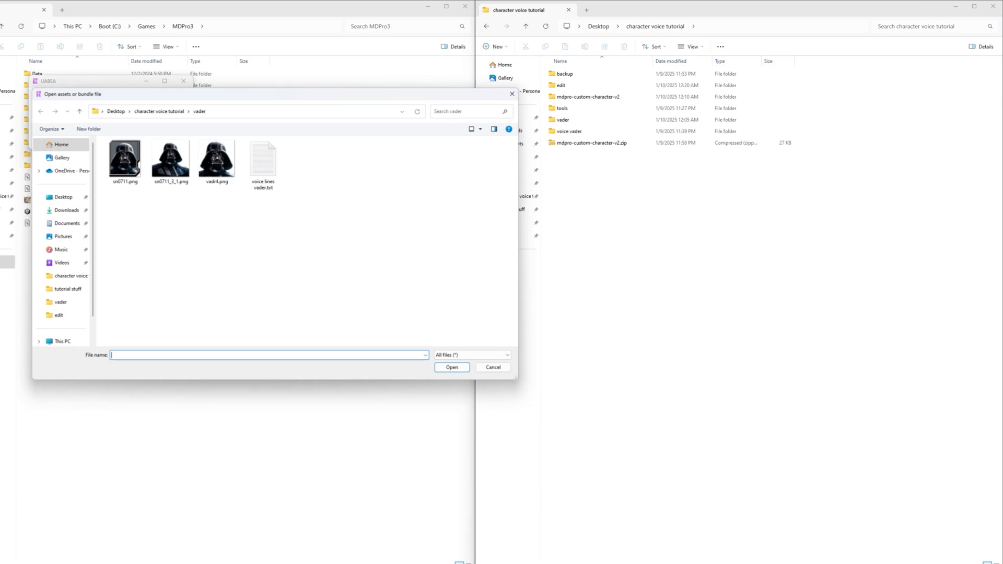
{"action": "left_click", "coordinate": [159, 111]}
{"action": "double_click", "coordinate": [136, 165]}
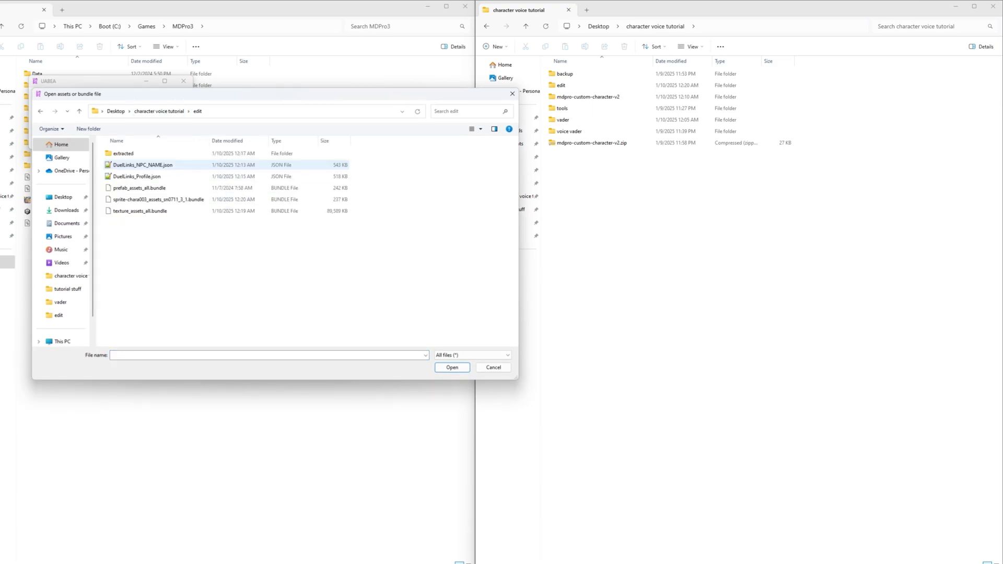
{"action": "left_click", "coordinate": [140, 188]}
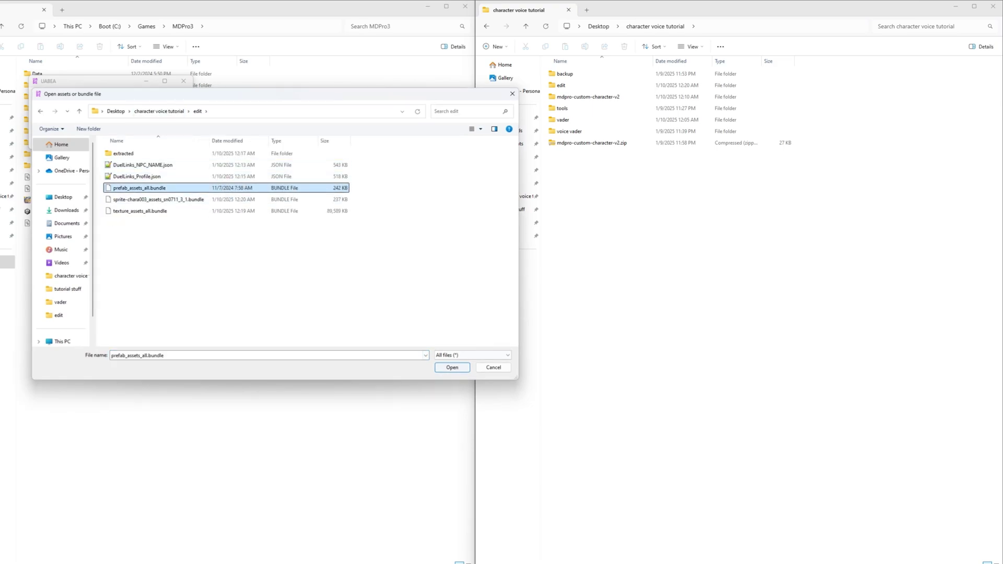
{"action": "left_click", "coordinate": [452, 367]}
{"action": "left_click", "coordinate": [110, 149]}
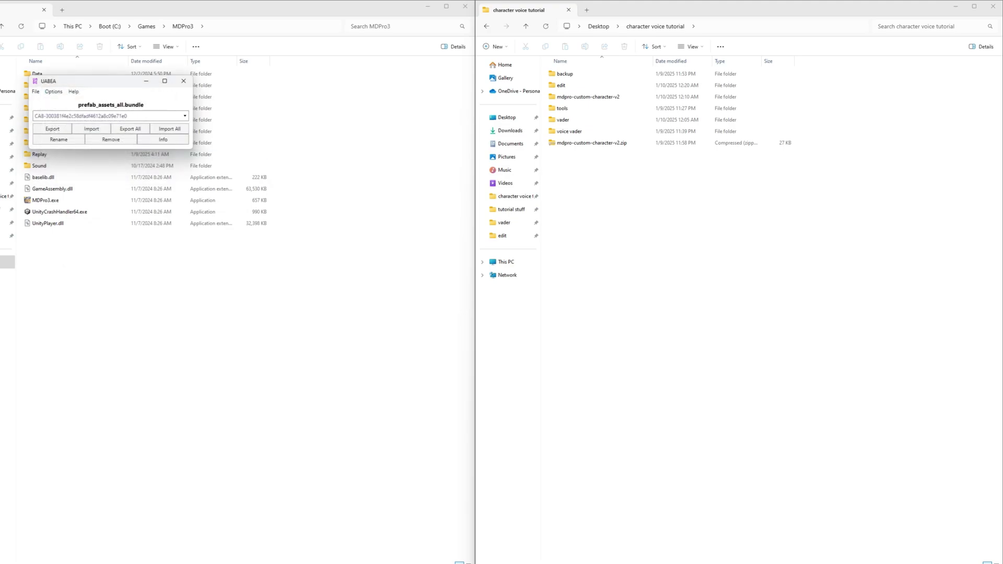
Export the Characters MonoBehaviour from the bundle as a UABE text dump into the extracted folder.
{"action": "left_click", "coordinate": [163, 139]}
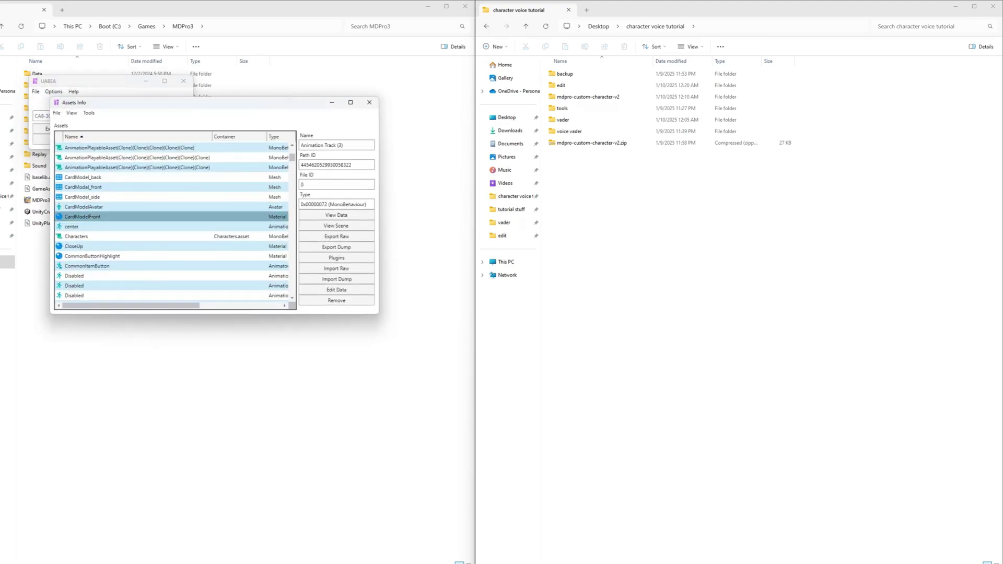
{"action": "scroll", "coordinate": [104, 215], "scroll_direction": "down", "scroll_amount": 2}
{"action": "left_click", "coordinate": [104, 195]}
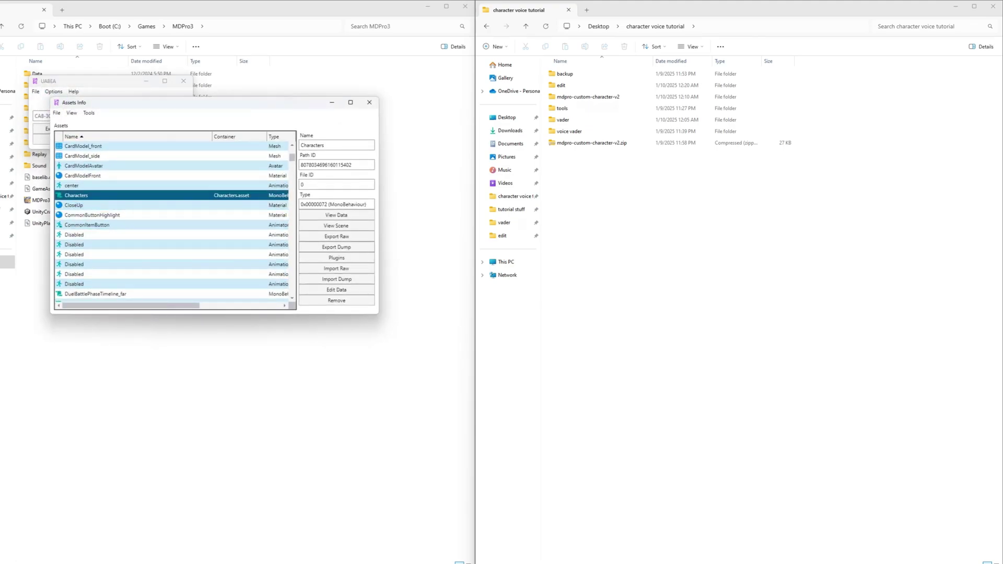
{"action": "left_click", "coordinate": [337, 248]}
{"action": "double_click", "coordinate": [146, 175]}
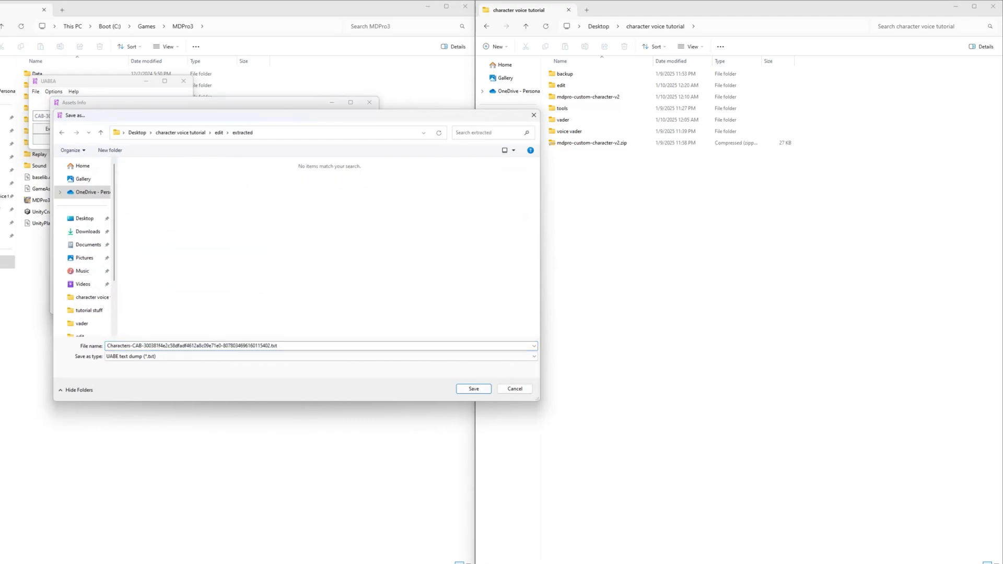
{"action": "left_click", "coordinate": [473, 389]}
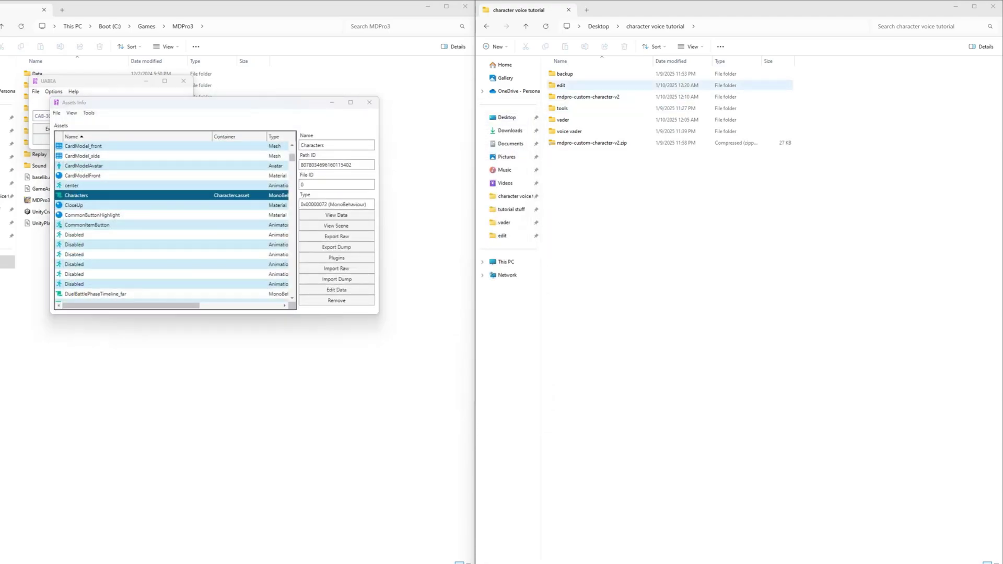
Open the exported Characters text dump from the extracted folder in Notepad++ and select dm in its SeriesCharacter line.
{"action": "double_click", "coordinate": [601, 85]}
{"action": "double_click", "coordinate": [606, 74]}
{"action": "left_click", "coordinate": [573, 90]}
{"action": "right_click", "coordinate": [588, 90]}
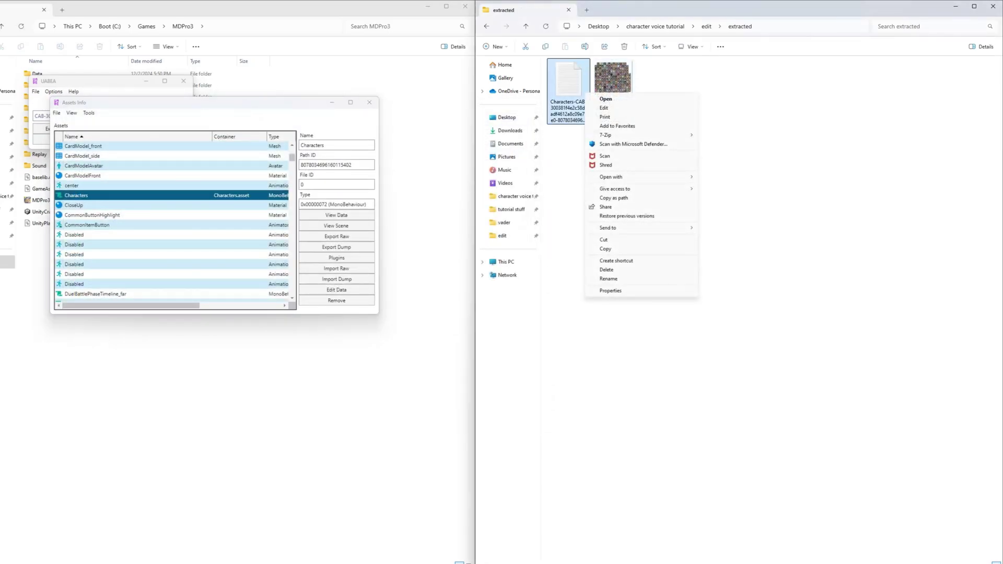
{"action": "mouse_move", "coordinate": [601, 177]}
{"action": "left_click", "coordinate": [784, 205]}
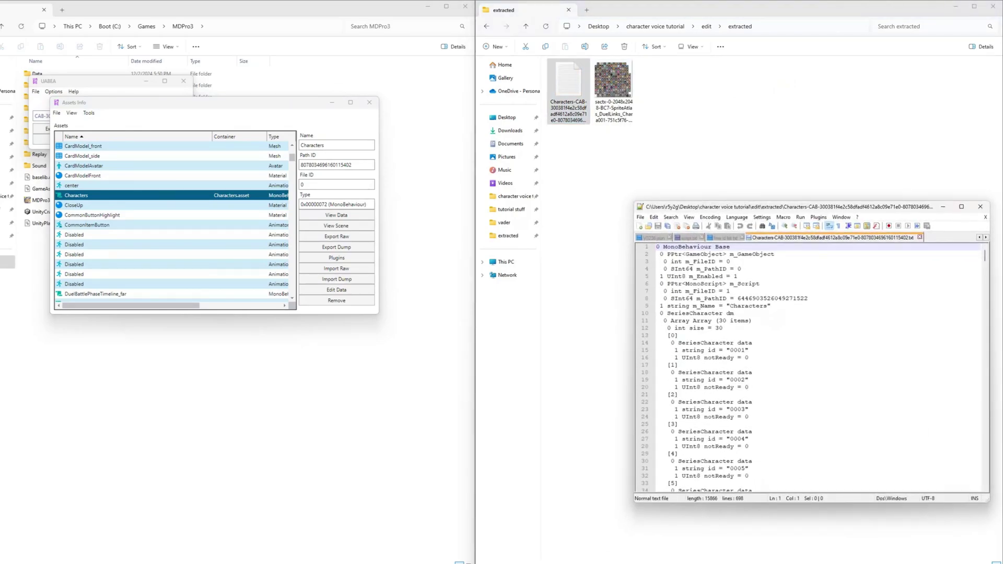
{"action": "left_click_drag", "start_coordinate": [784, 207], "coordinate": [730, 165]}
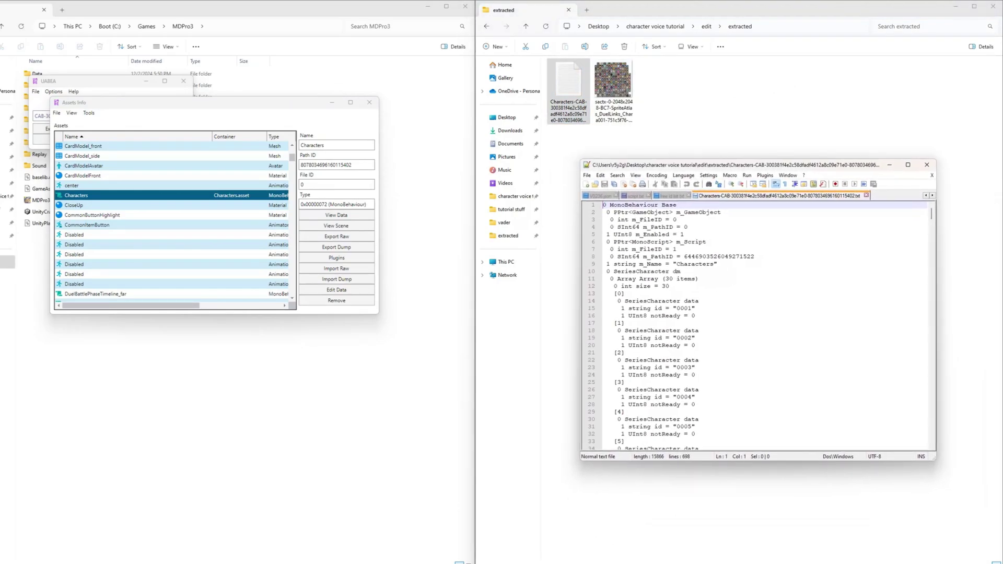
{"action": "left_click", "coordinate": [676, 271]}
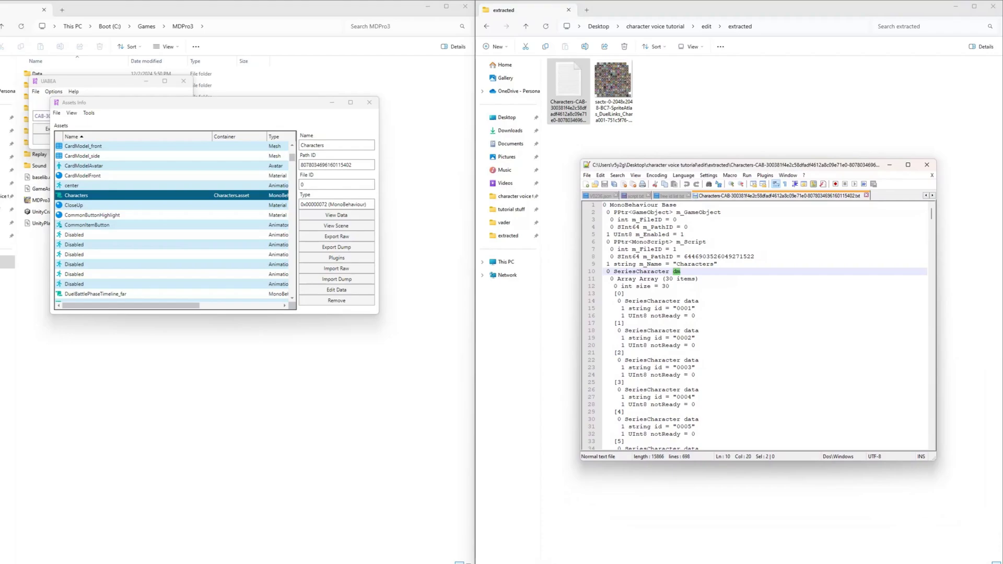
Examine the SeriesCharacter dm list in the dump: its array size, entry indices, string ids and notReady lines.
{"action": "left_click", "coordinate": [671, 286]}
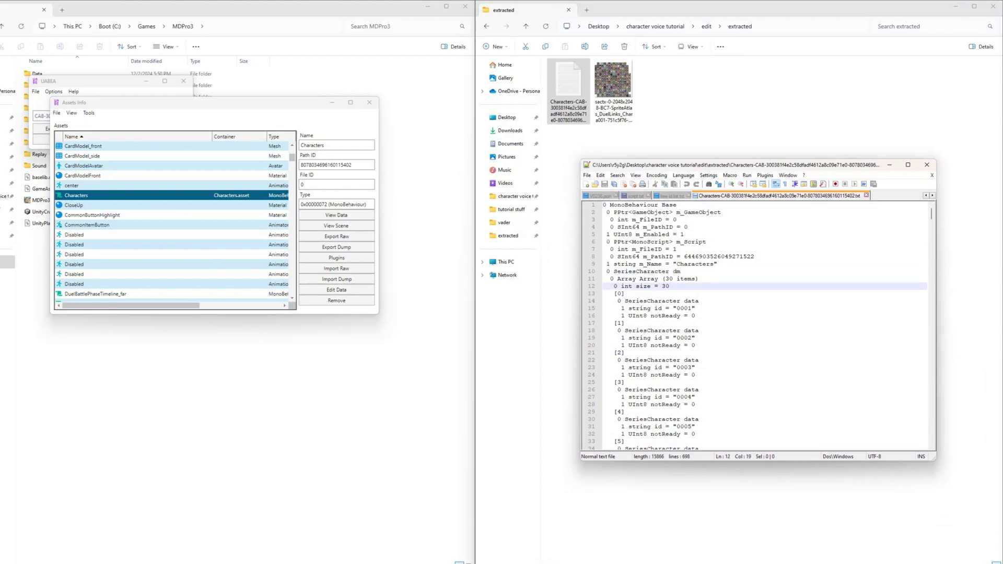
{"action": "left_click_drag", "start_coordinate": [673, 279], "coordinate": [666, 279]}
{"action": "left_click", "coordinate": [663, 293]}
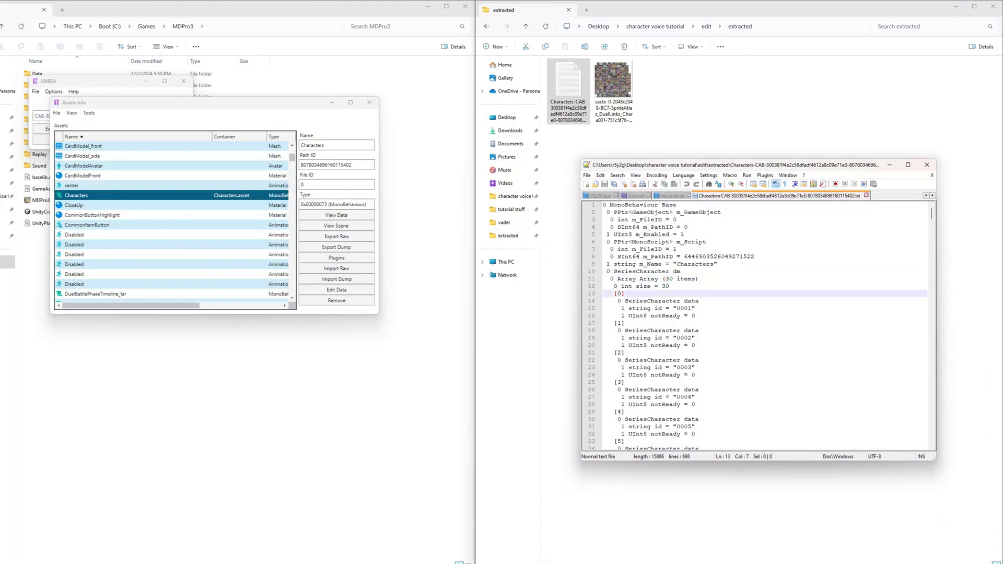
{"action": "scroll", "coordinate": [662, 293], "scroll_direction": "down", "scroll_amount": 5}
{"action": "scroll", "coordinate": [692, 251], "scroll_direction": "up", "scroll_amount": 1}
{"action": "left_click", "coordinate": [691, 249]}
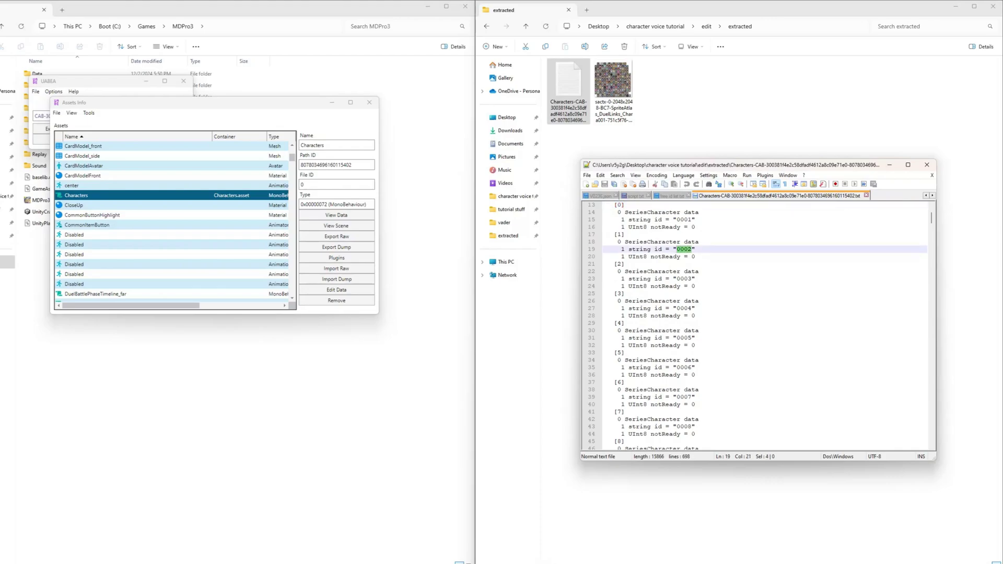
{"action": "left_click_drag", "start_coordinate": [695, 257], "coordinate": [655, 257]}
{"action": "left_click", "coordinate": [669, 257]}
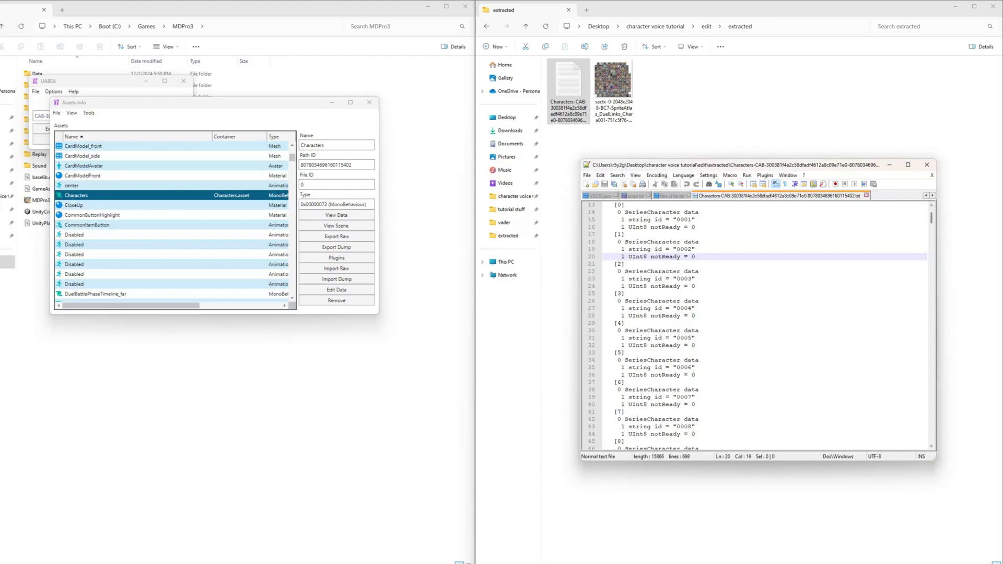
Set both the Array item count and the int size of the SeriesCharacter npc list to 38.
{"action": "left_click_drag", "start_coordinate": [932, 218], "coordinate": [931, 439]}
{"action": "scroll", "coordinate": [758, 327], "scroll_direction": "up", "scroll_amount": 20}
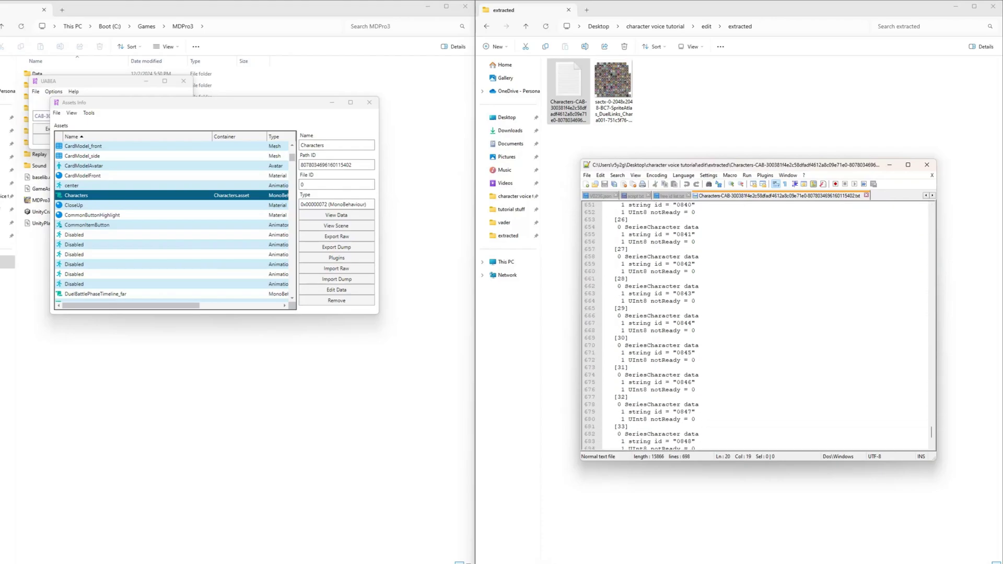
{"action": "scroll", "coordinate": [701, 314], "scroll_direction": "up", "scroll_amount": 3}
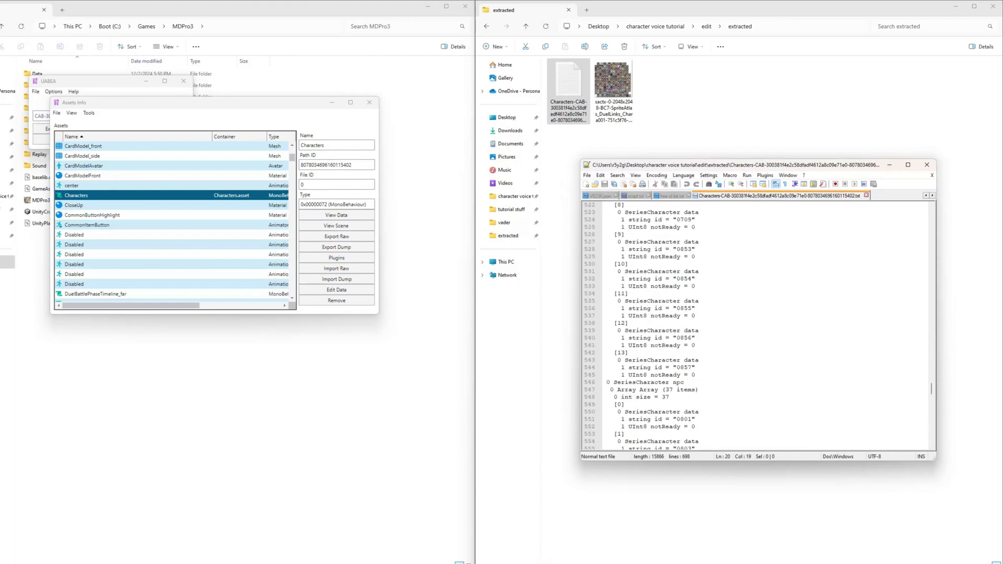
{"action": "left_click", "coordinate": [697, 301]}
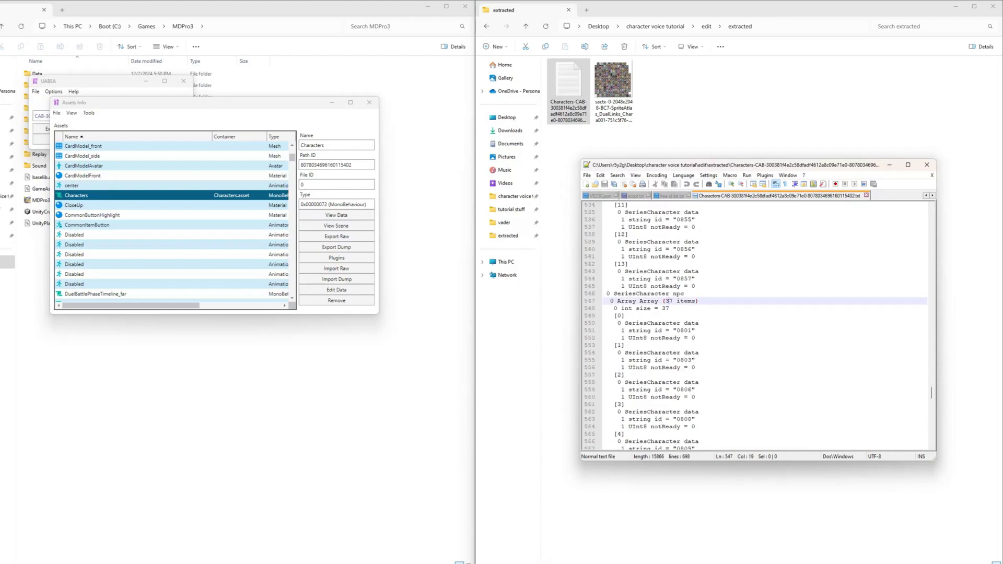
{"action": "type", "text": "8"}
{"action": "left_click", "coordinate": [669, 309]}
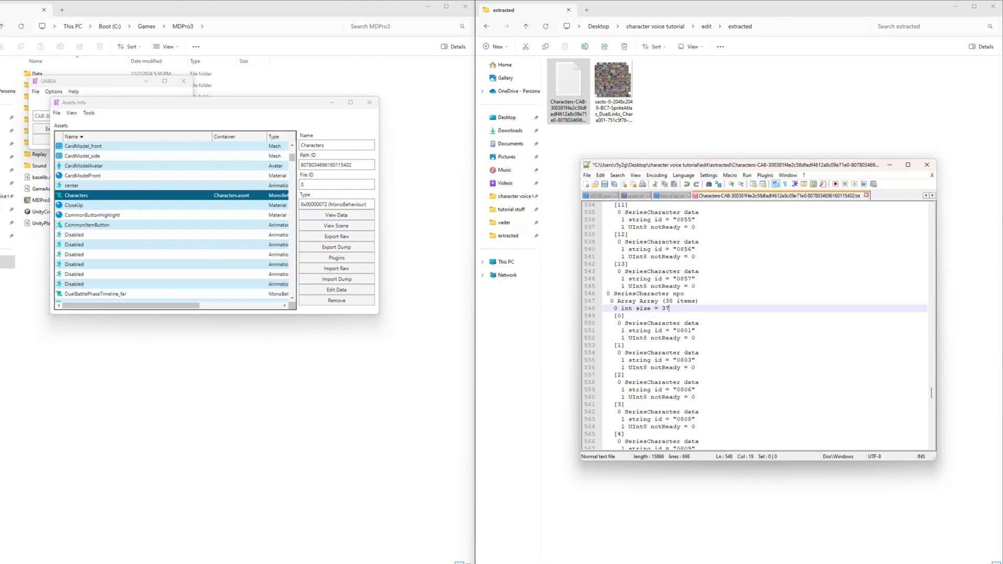
{"action": "left_click", "coordinate": [703, 316]}
{"action": "left_click", "coordinate": [706, 324]}
{"action": "scroll", "coordinate": [705, 323], "scroll_direction": "down", "scroll_amount": 12}
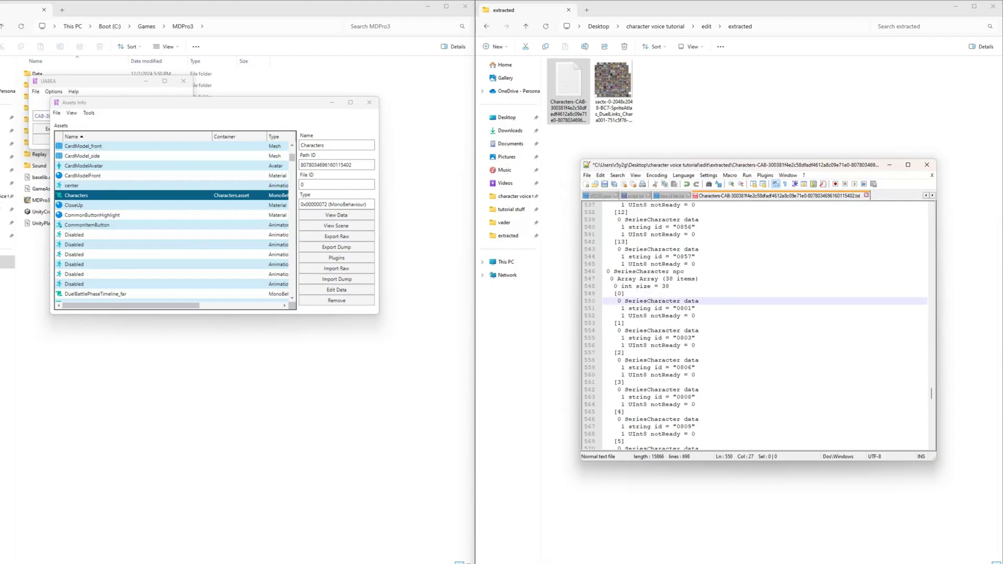
Duplicate the last npc entry, [36] with its data, id and notReady lines, directly below itself before the language line.
{"action": "scroll", "coordinate": [758, 324], "scroll_direction": "down", "scroll_amount": 20}
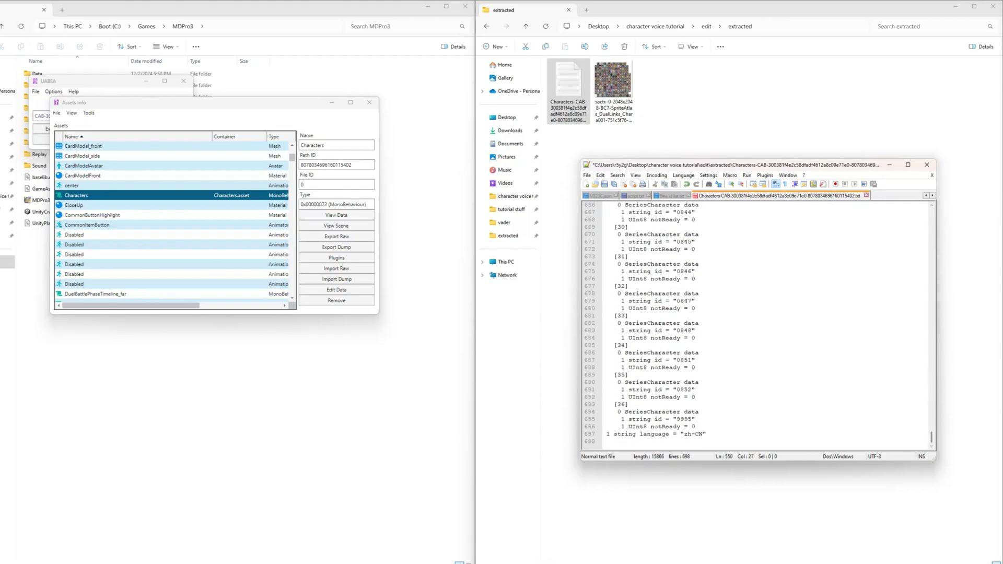
{"action": "left_click_drag", "start_coordinate": [696, 427], "coordinate": [605, 405]}
{"action": "key", "text": "ctrl+c"}
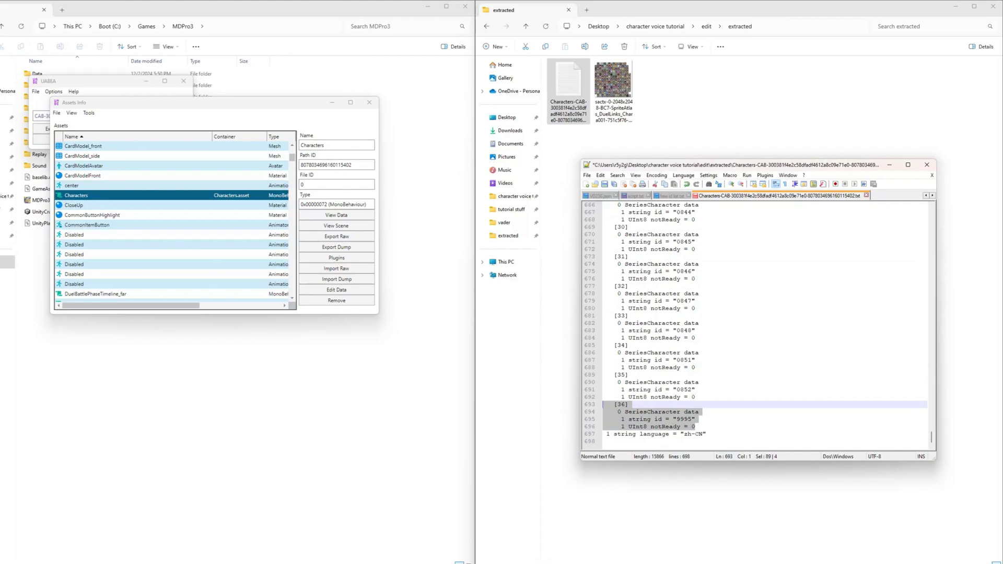
{"action": "left_click", "coordinate": [698, 427]}
{"action": "key", "text": "Return"}
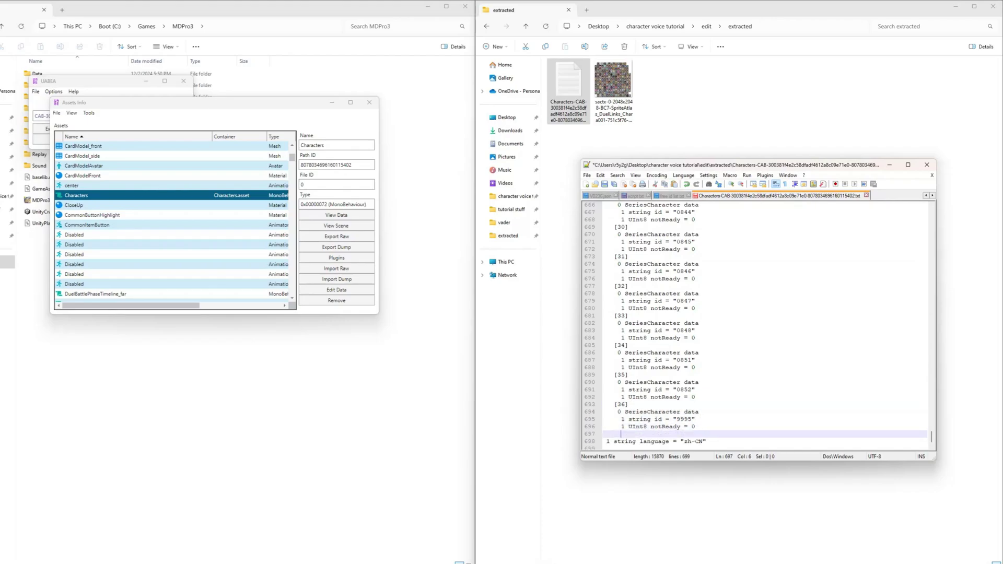
{"action": "key", "text": "ctrl+v"}
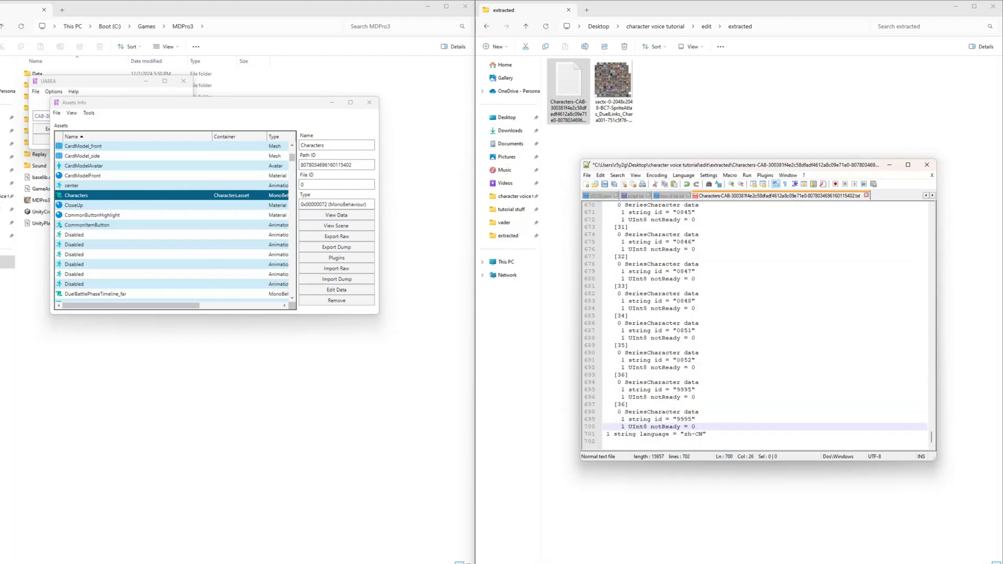
Set the duplicated npc entry's index to 37 and its string id to 0701.
{"action": "left_click_drag", "start_coordinate": [619, 404], "coordinate": [624, 405]}
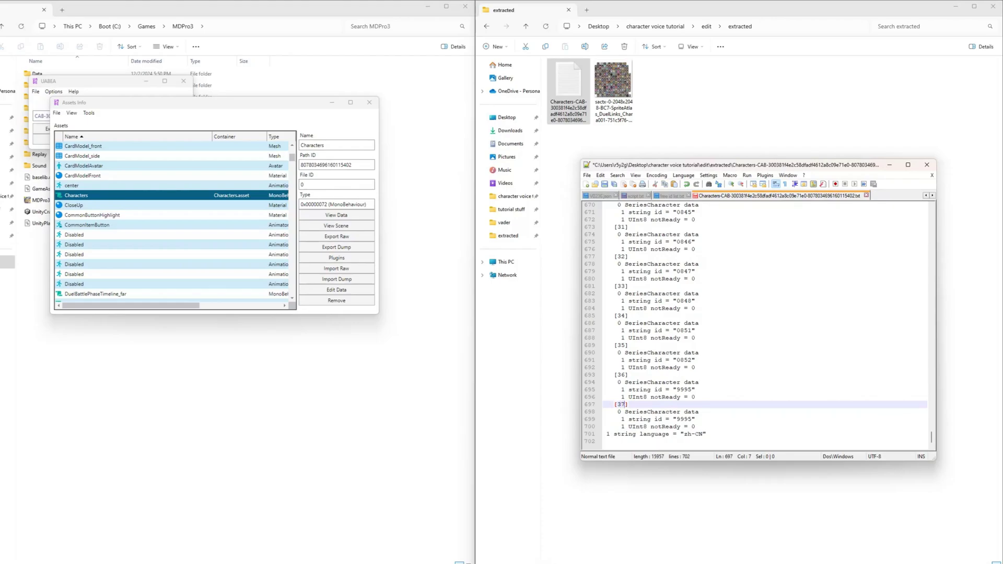
{"action": "type", "text": "7"}
{"action": "double_click", "coordinate": [681, 419]}
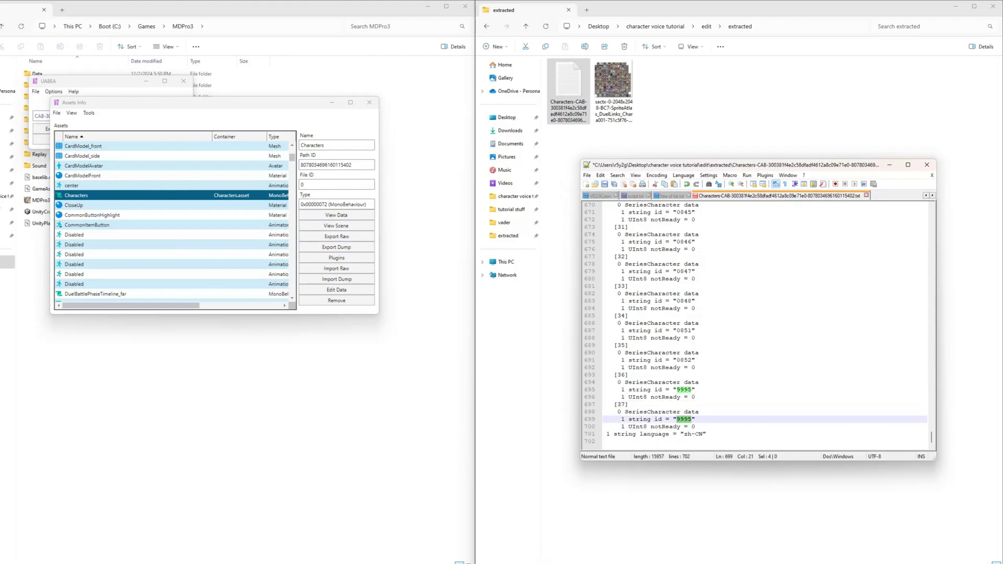
{"action": "type", "text": "0"}
{"action": "type", "text": "701"}
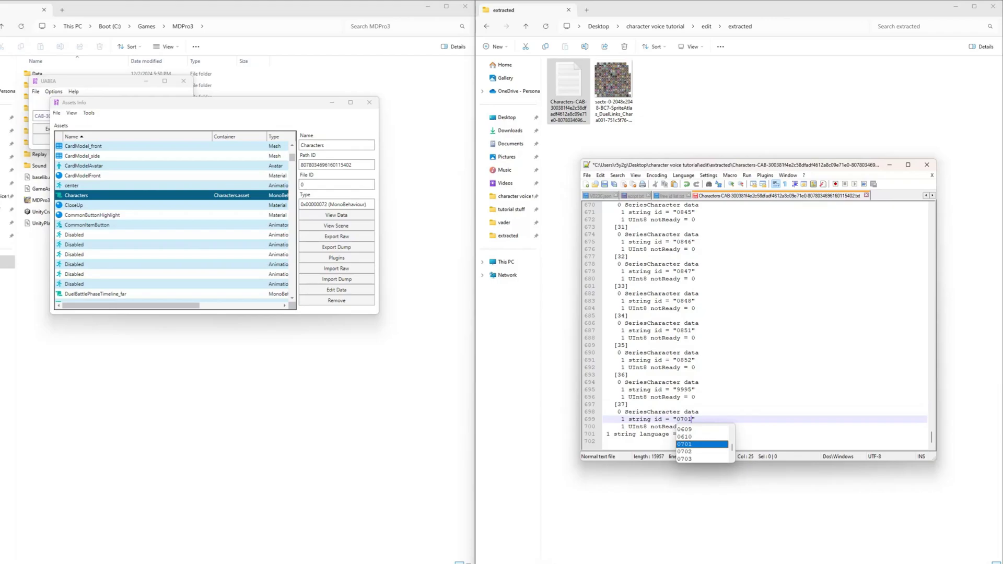
{"action": "left_click", "coordinate": [629, 405]}
{"action": "left_click", "coordinate": [699, 383]}
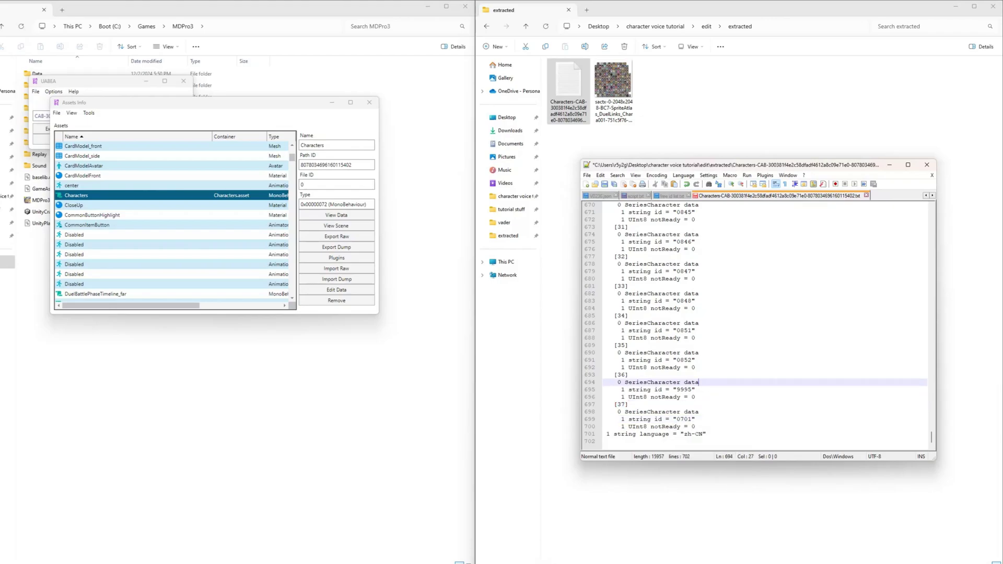
Correct the string id of npc entry [37] to 0711, save the Characters dump and close it.
{"action": "left_click_drag", "start_coordinate": [692, 420], "coordinate": [684, 419]}
{"action": "key", "text": "Up"}
{"action": "key", "text": "Up"}
{"action": "key", "text": "Up"}
{"action": "key", "text": "Up"}
{"action": "key", "text": "Up"}
{"action": "key", "text": "Up"}
{"action": "key", "text": "Up"}
{"action": "key", "text": "Up"}
{"action": "key", "text": "Up"}
{"action": "key", "text": "Up"}
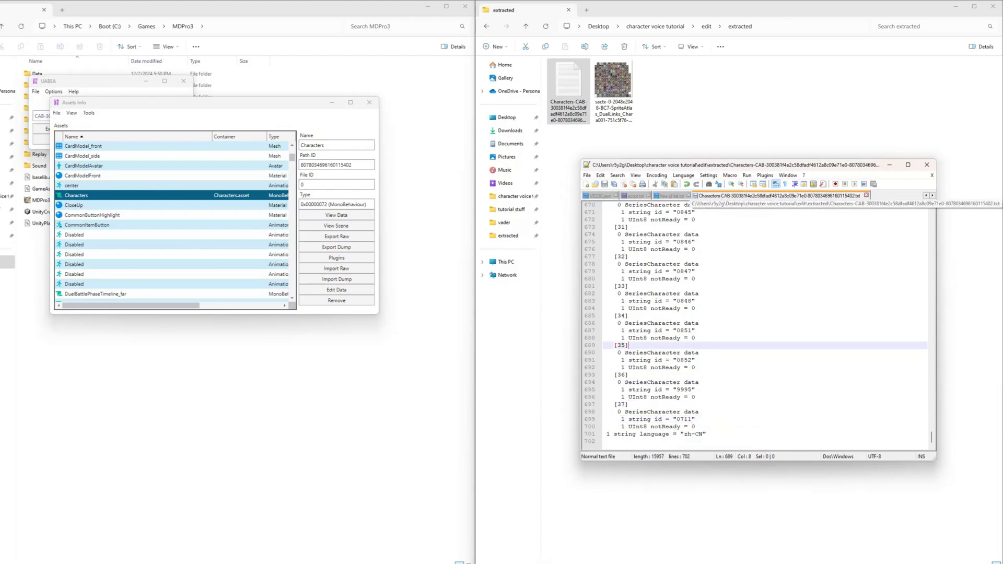
{"action": "left_click", "coordinate": [866, 195]}
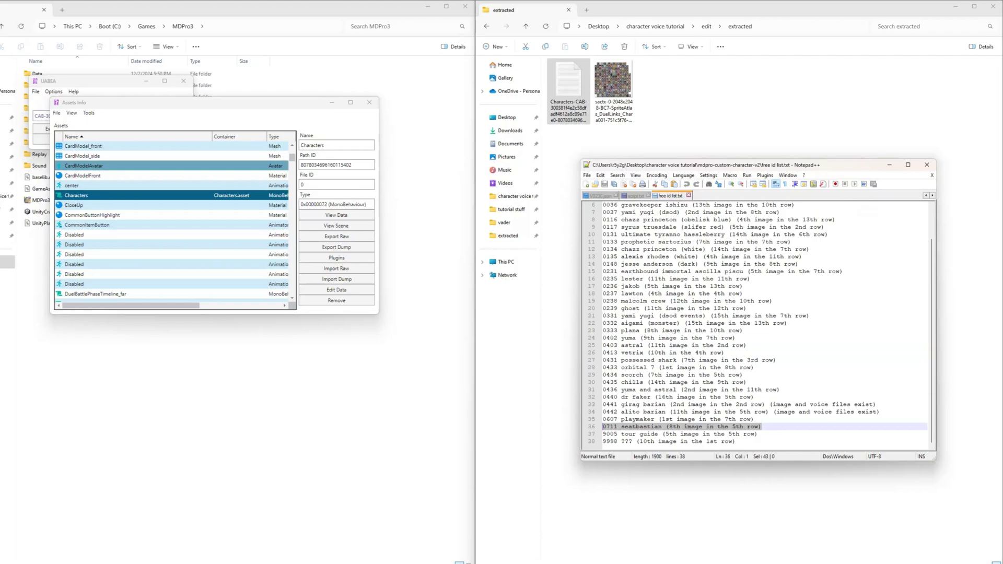
Import the edited Characters text dump from the extracted folder into the Characters MonoBehaviour in UABEA.
{"action": "left_click", "coordinate": [125, 205]}
{"action": "left_click", "coordinate": [125, 195]}
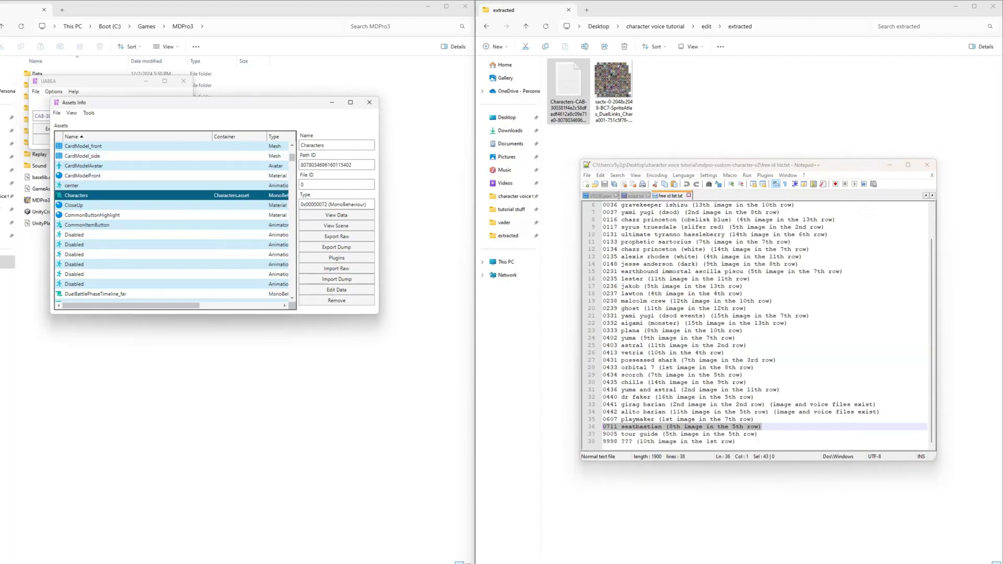
{"action": "left_click", "coordinate": [336, 280]}
{"action": "left_click", "coordinate": [146, 192]}
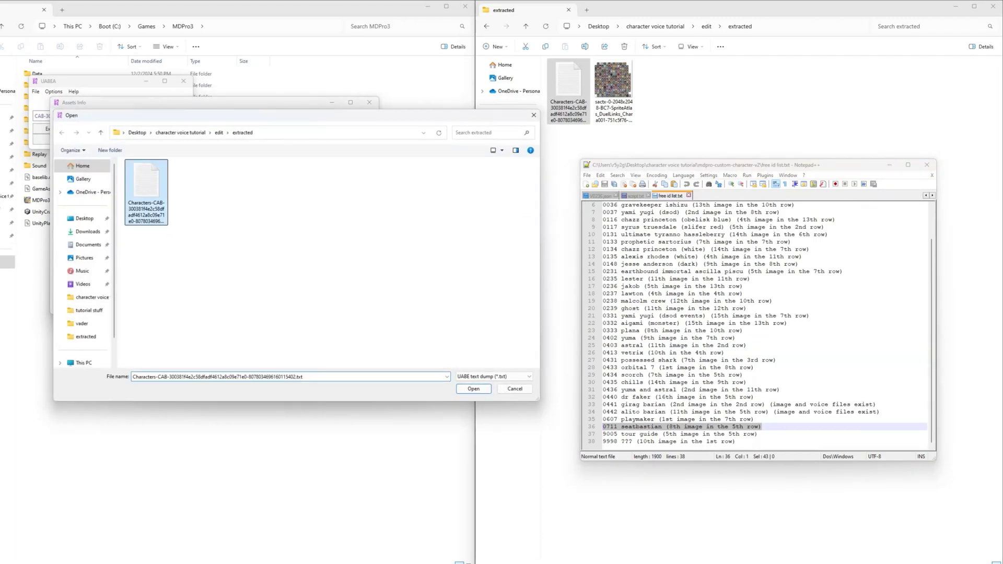
{"action": "left_click", "coordinate": [474, 389]}
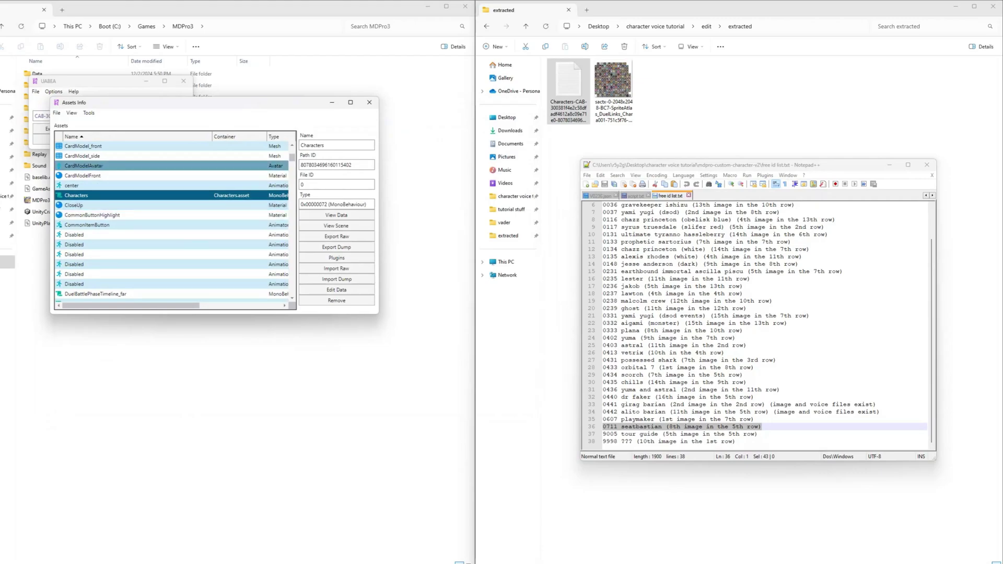
Save the modified Characters asset into prefab_assets_all.bundle and close the bundle.
{"action": "left_click", "coordinate": [57, 113]}
{"action": "left_click", "coordinate": [72, 134]}
{"action": "left_click", "coordinate": [164, 170]}
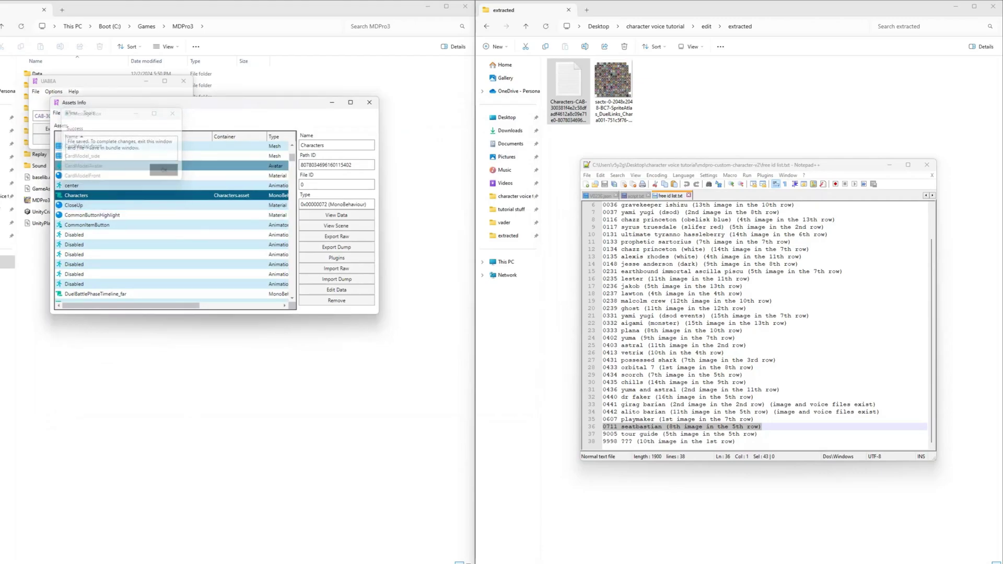
{"action": "left_click", "coordinate": [57, 113]}
{"action": "left_click", "coordinate": [72, 163]}
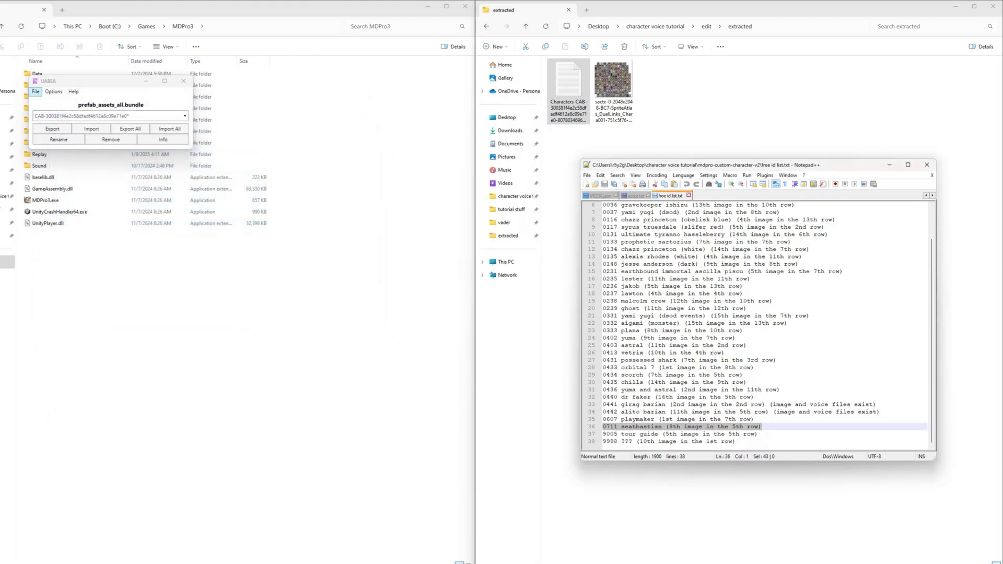
{"action": "left_click", "coordinate": [35, 92]}
{"action": "left_click", "coordinate": [50, 132]}
{"action": "left_click", "coordinate": [35, 92]}
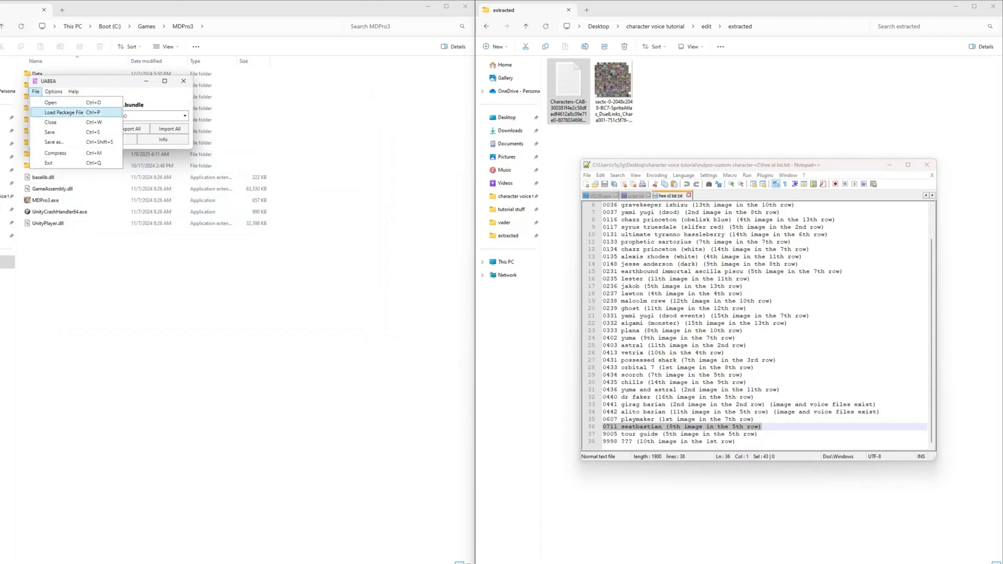
{"action": "left_click", "coordinate": [50, 122]}
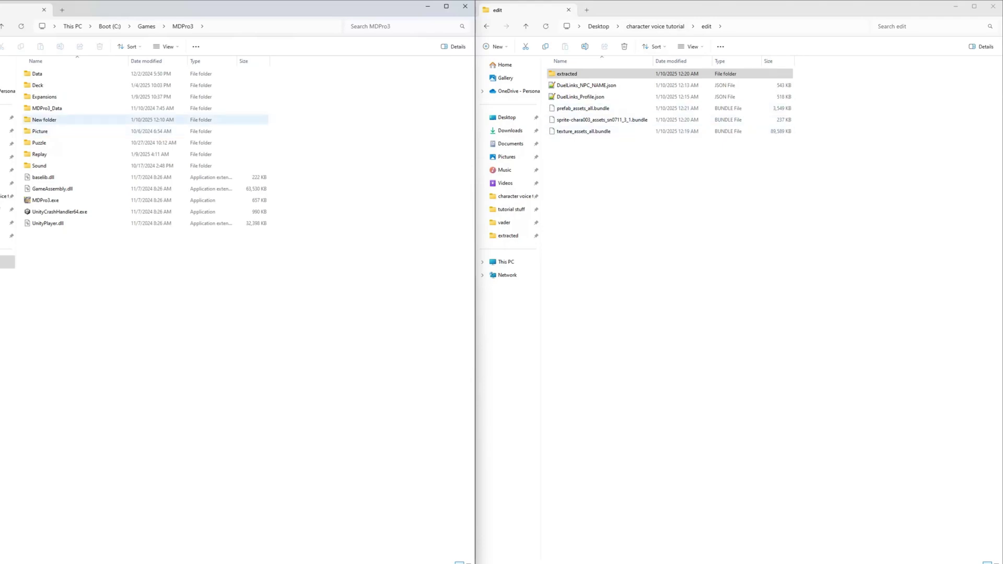
Open the game's MDPro3_Data > StandaloneWindows64 > MDPro3 folder and select the three edited bundles in the edit folder for copying there.
{"action": "double_click", "coordinate": [47, 108]}
{"action": "double_click", "coordinate": [47, 109]}
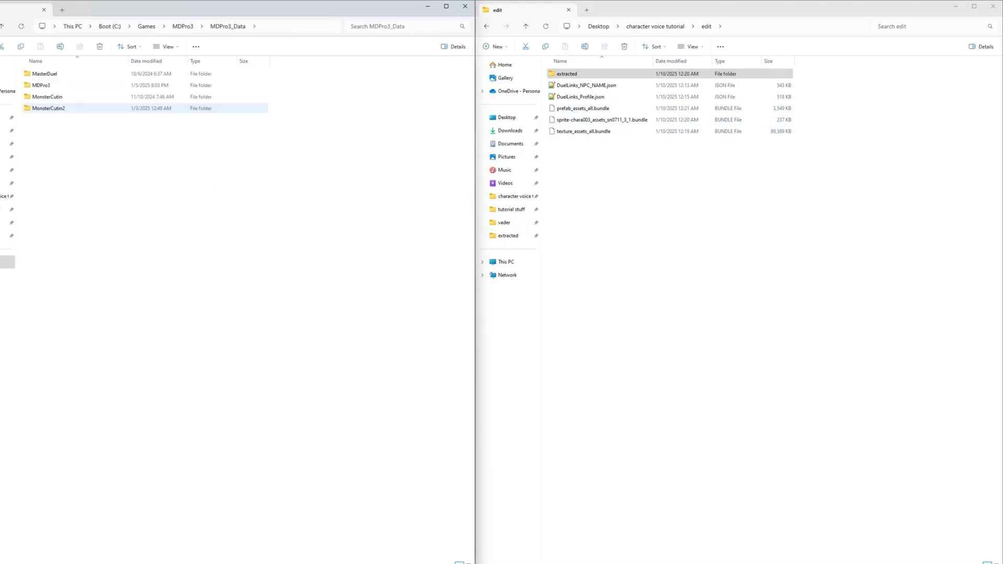
{"action": "double_click", "coordinate": [47, 85]}
{"action": "left_click", "coordinate": [584, 131]}
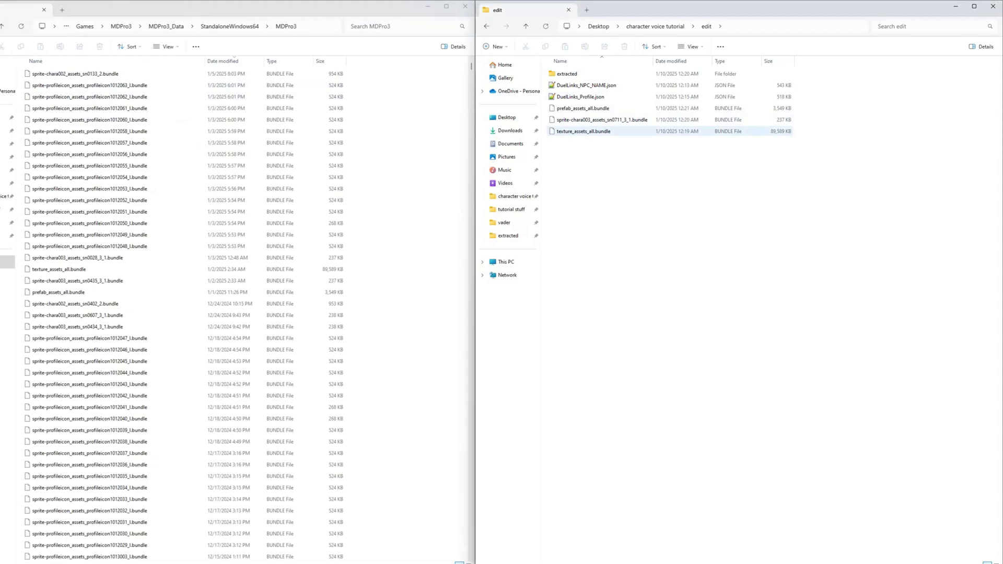
{"action": "left_click", "coordinate": [584, 108], "text": "shift"}
{"action": "left_click_drag", "start_coordinate": [601, 119], "coordinate": [623, 142]}
{"action": "left_click", "coordinate": [403, 157]}
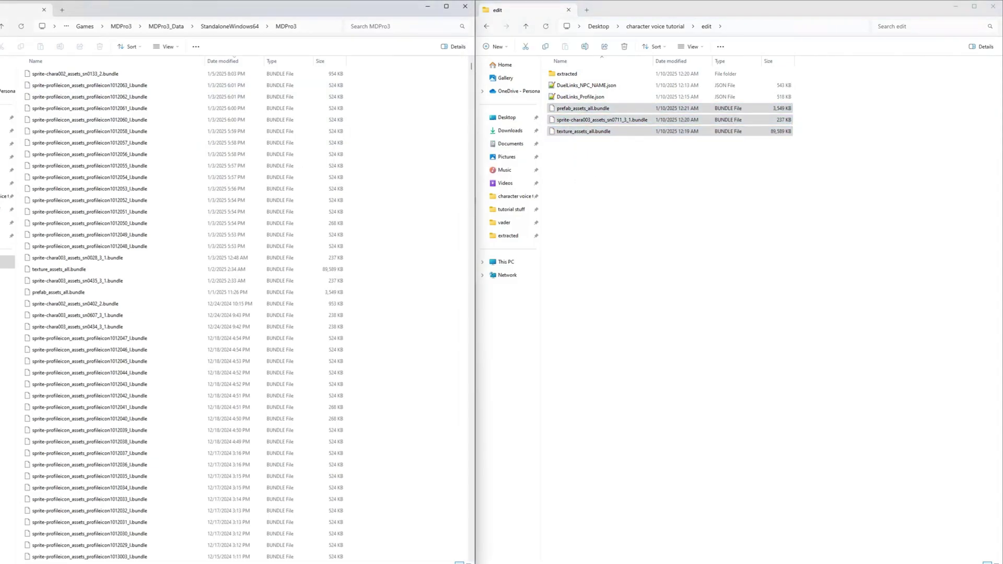
Open the game's Data folder, select DuelLinks_NPC_NAME.json and DuelLinks_Profile.json in the edit folder, and return to the MDPro3 folder.
{"action": "left_click", "coordinate": [121, 26]}
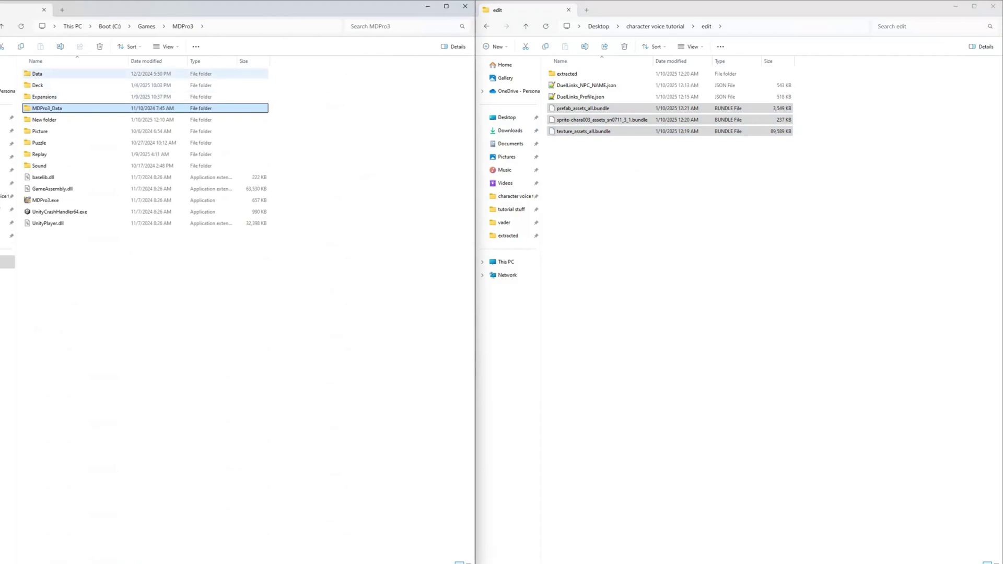
{"action": "double_click", "coordinate": [47, 74]}
{"action": "left_click_drag", "start_coordinate": [807, 105], "coordinate": [631, 84]}
{"action": "left_click", "coordinate": [183, 26]}
{"action": "left_click", "coordinate": [646, 198]}
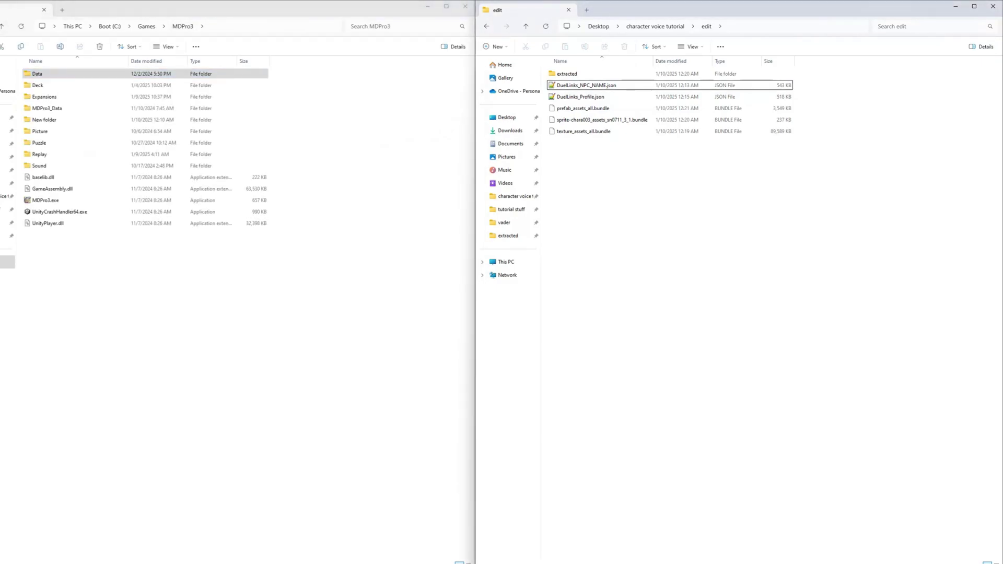
Open SN0237.json, V0237.json and voice lines mdpro.txt from the mdpro-custom-character-v2 folder in Notepad++.
{"action": "left_click", "coordinate": [655, 26]}
{"action": "double_click", "coordinate": [588, 97]}
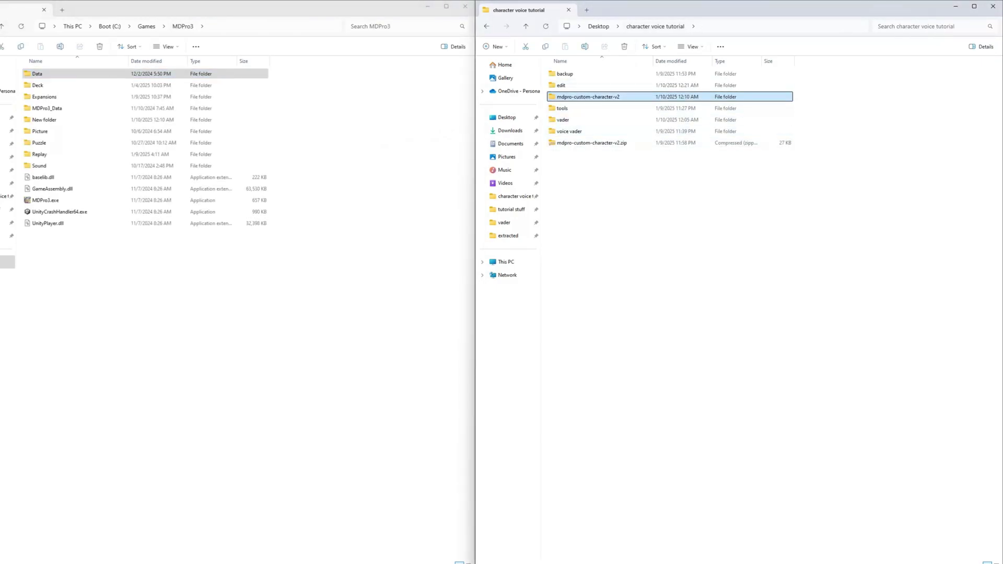
{"action": "double_click", "coordinate": [585, 98]}
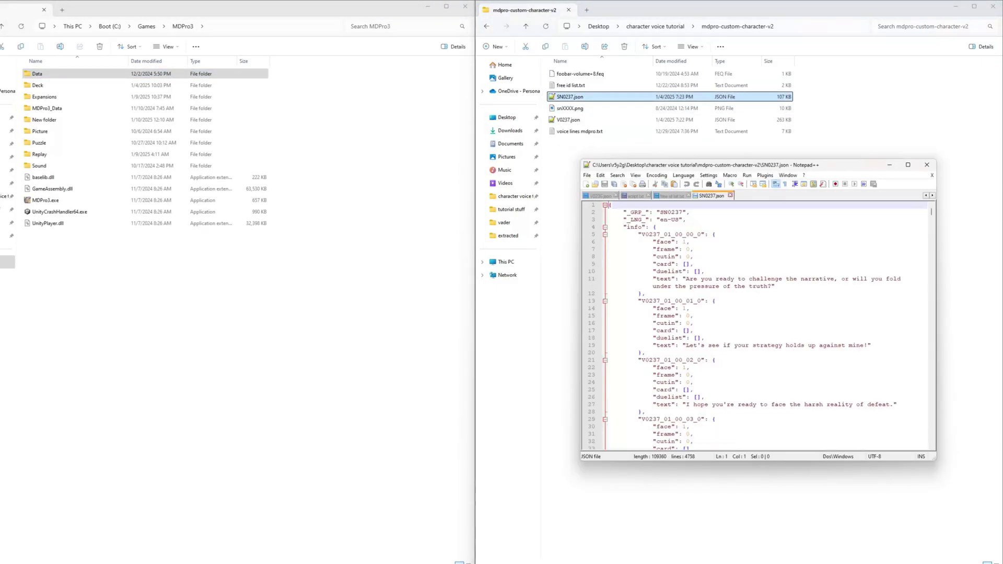
{"action": "double_click", "coordinate": [582, 119]}
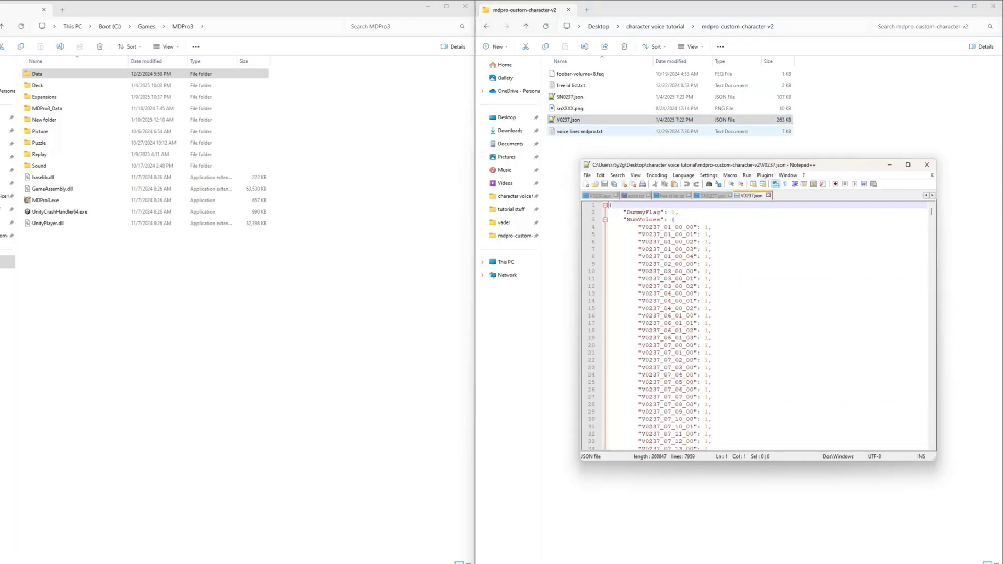
{"action": "left_click", "coordinate": [580, 131]}
{"action": "right_click", "coordinate": [580, 131]}
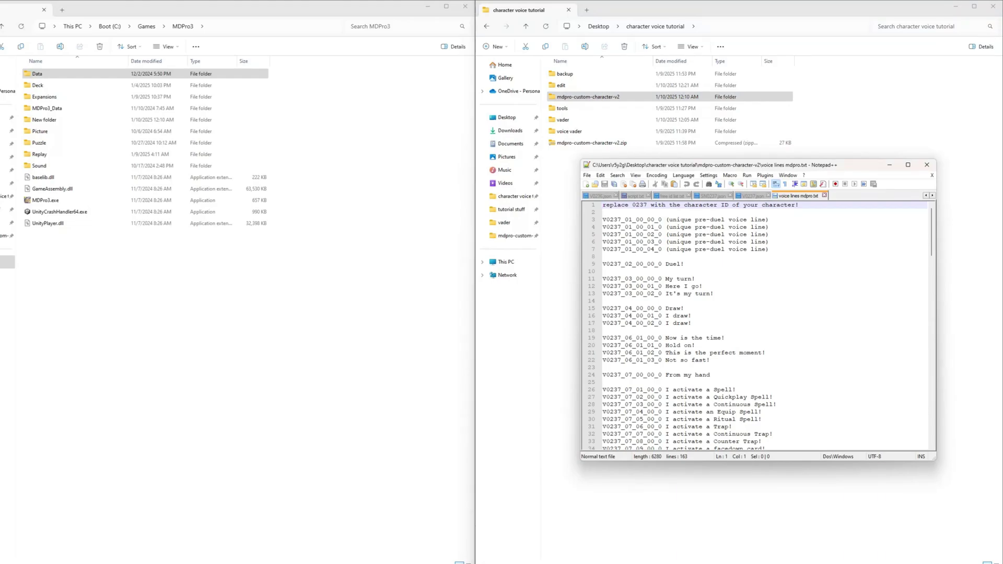
Replace every 0237 with the character ID 0711 throughout voice lines mdpro.txt.
{"action": "left_click", "coordinate": [658, 227]}
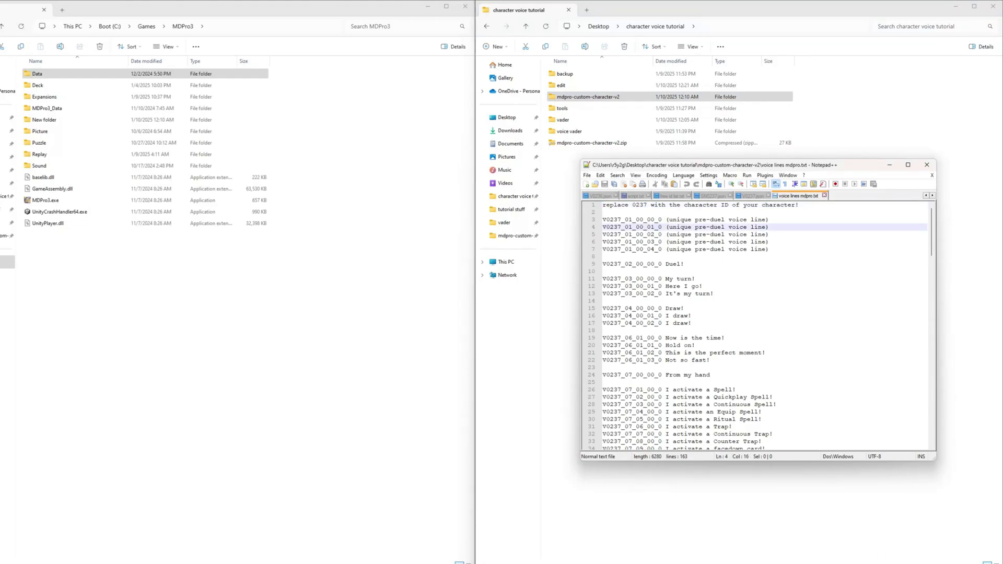
{"action": "left_click", "coordinate": [658, 220]}
{"action": "left_click_drag", "start_coordinate": [647, 205], "coordinate": [632, 206]}
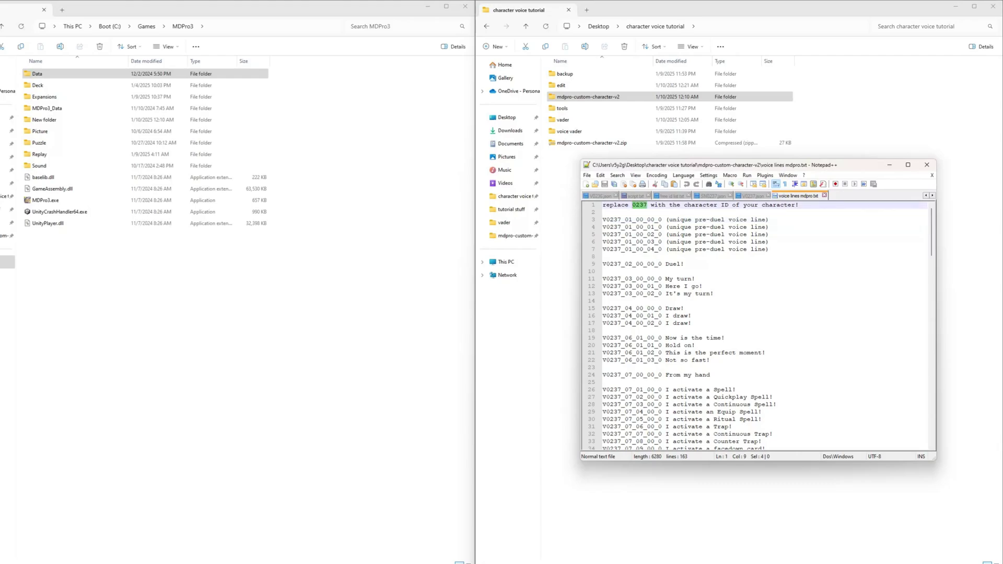
{"action": "left_click", "coordinate": [617, 175]}
{"action": "left_click", "coordinate": [635, 185]}
{"action": "left_click", "coordinate": [726, 305]}
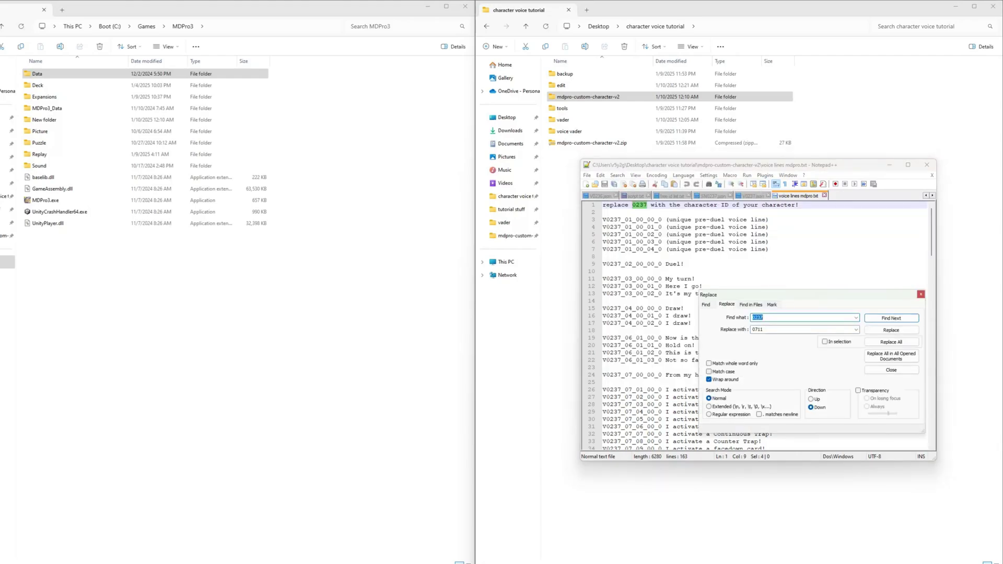
{"action": "key", "text": "Tab"}
{"action": "left_click", "coordinate": [891, 342]}
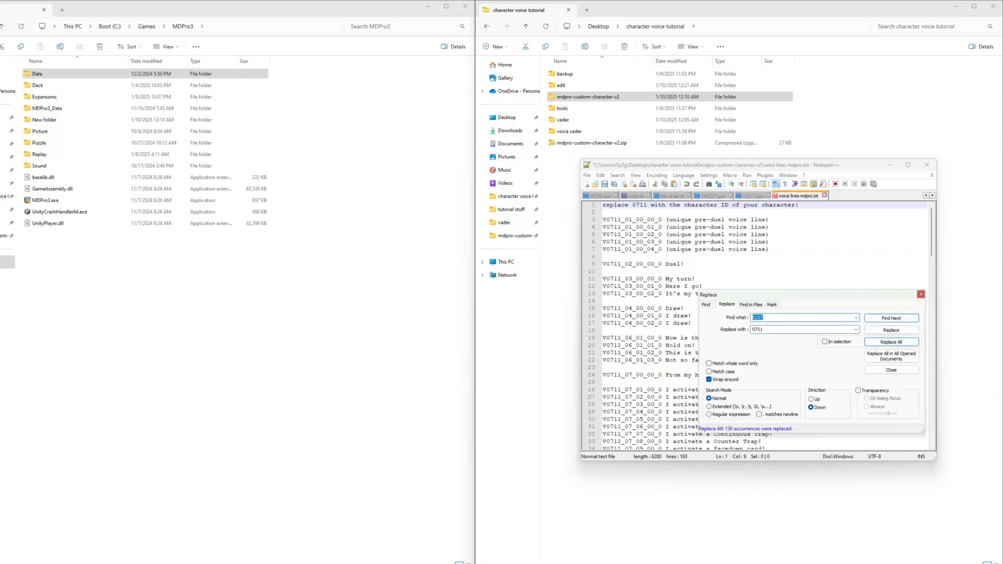
{"action": "left_click", "coordinate": [891, 370]}
Examine the whole voice line list, from the duel opening to the card-specific lines, and the file code belonging to "Duel!".
{"action": "left_click", "coordinate": [703, 286]}
{"action": "scroll", "coordinate": [758, 325], "scroll_direction": "down", "scroll_amount": 20}
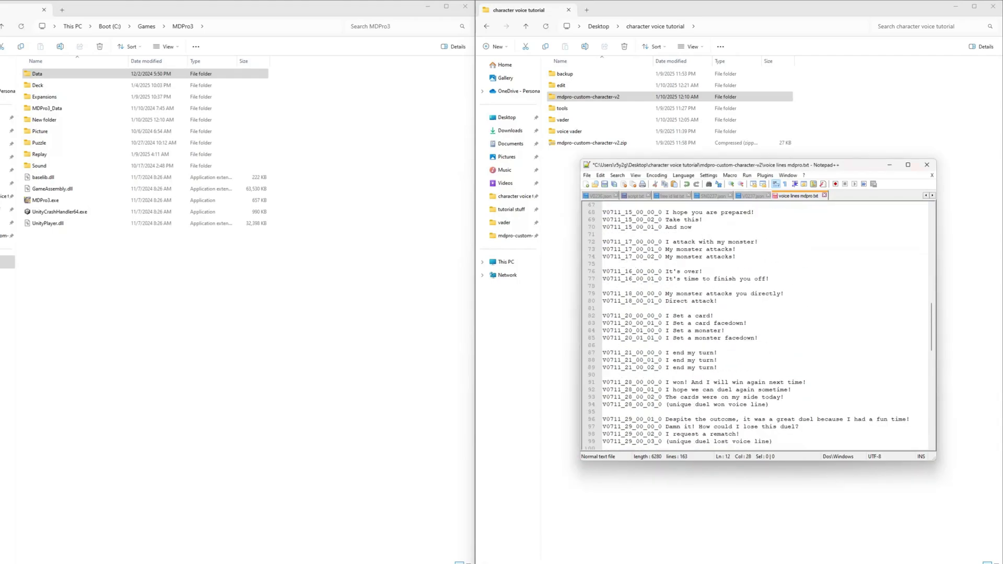
{"action": "scroll", "coordinate": [758, 325], "scroll_direction": "up", "scroll_amount": 18}
{"action": "scroll", "coordinate": [758, 324], "scroll_direction": "up", "scroll_amount": 2}
{"action": "scroll", "coordinate": [757, 324], "scroll_direction": "down", "scroll_amount": 8}
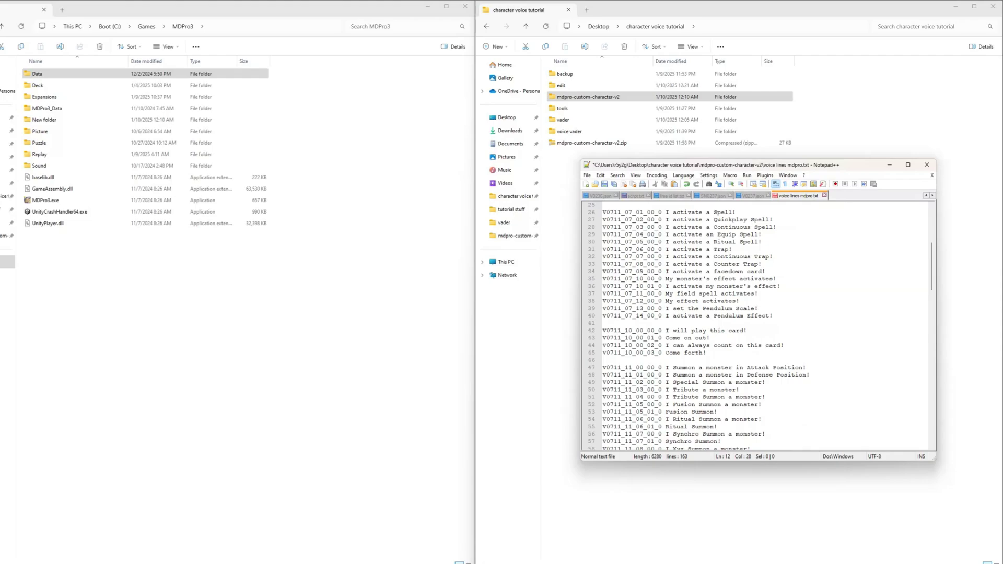
{"action": "scroll", "coordinate": [758, 324], "scroll_direction": "down", "scroll_amount": 20}
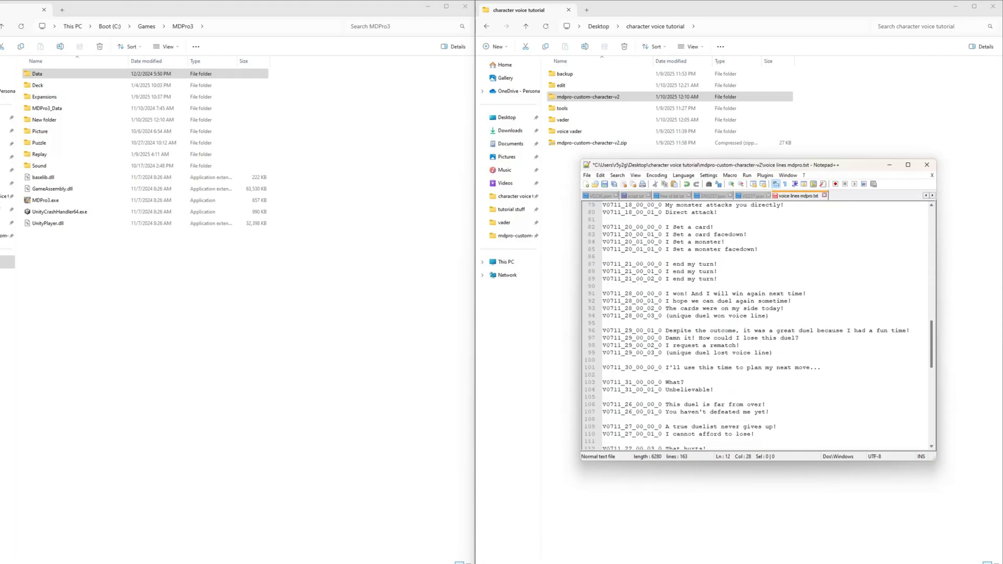
{"action": "scroll", "coordinate": [758, 324], "scroll_direction": "down", "scroll_amount": 7}
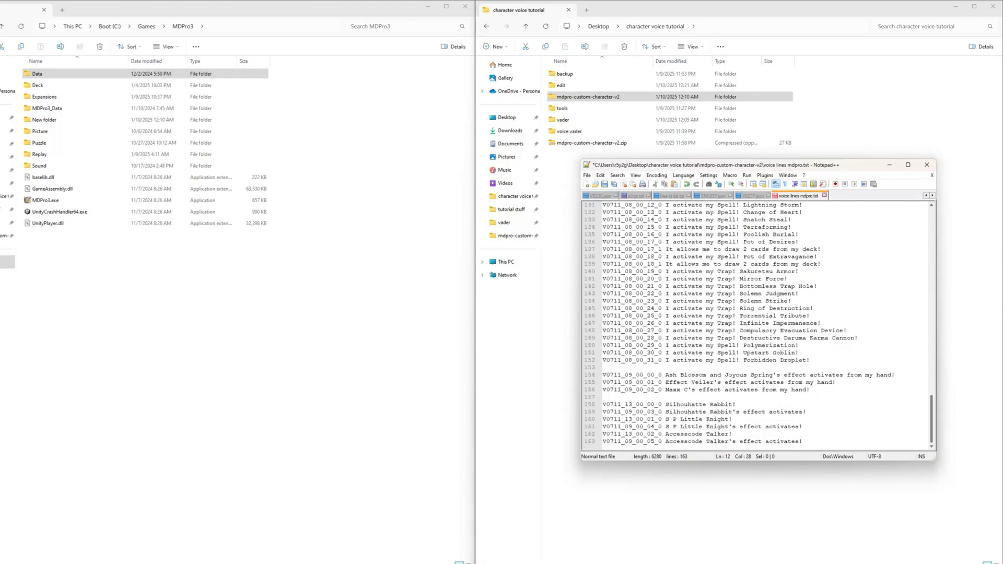
{"action": "scroll", "coordinate": [758, 324], "scroll_direction": "up", "scroll_amount": 20}
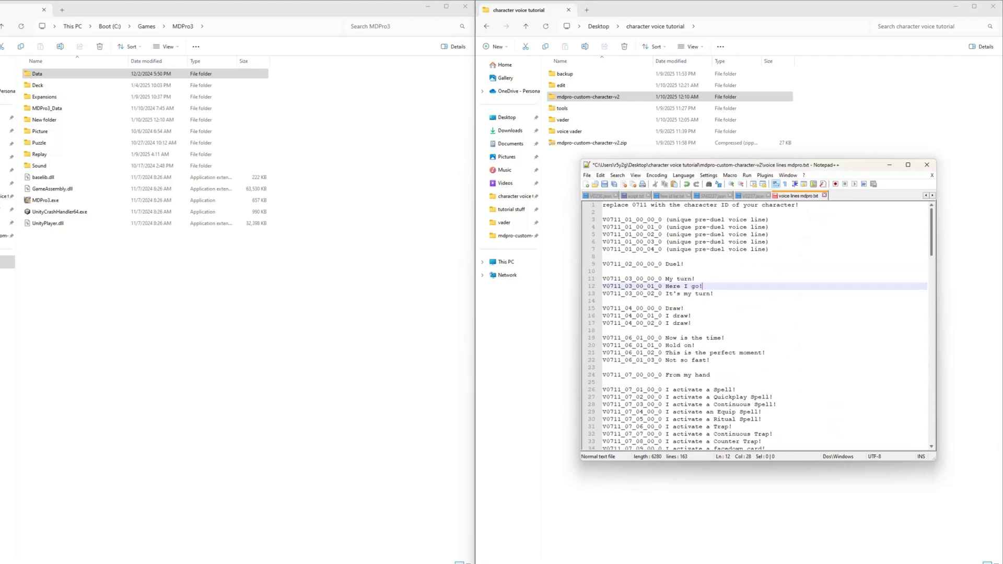
{"action": "left_click", "coordinate": [679, 257]}
{"action": "left_click", "coordinate": [680, 271]}
{"action": "left_click_drag", "start_coordinate": [662, 264], "coordinate": [628, 264]}
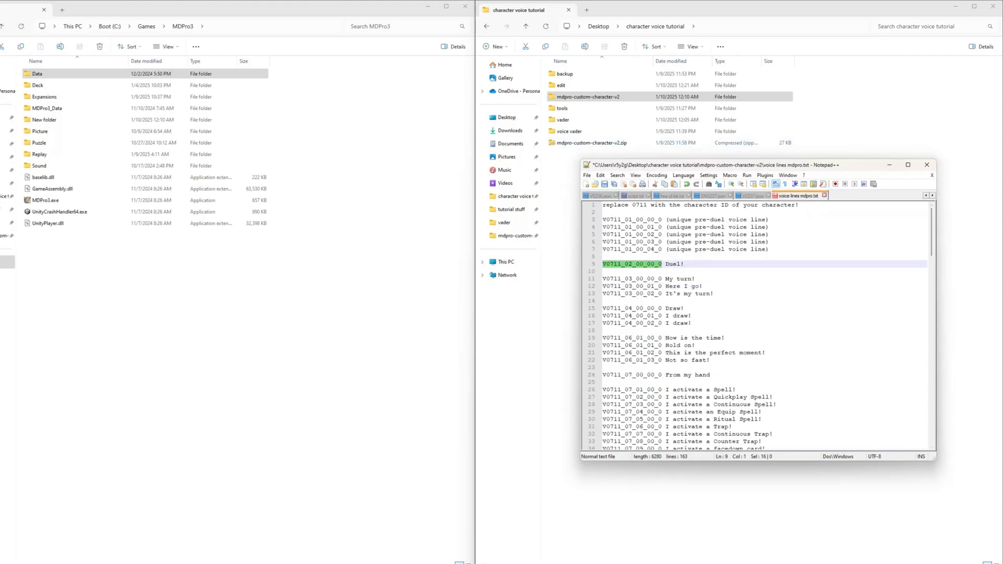
Open the voice vader folder and examine how the WAV voice clips are named after the line codes.
{"action": "left_click", "coordinate": [830, 137]}
{"action": "double_click", "coordinate": [569, 131]}
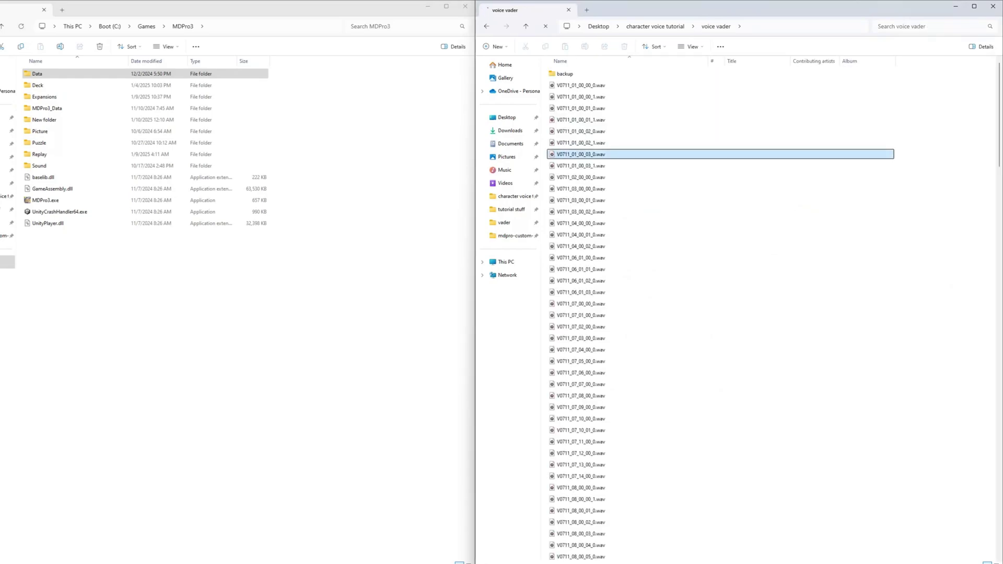
{"action": "right_click", "coordinate": [627, 154]}
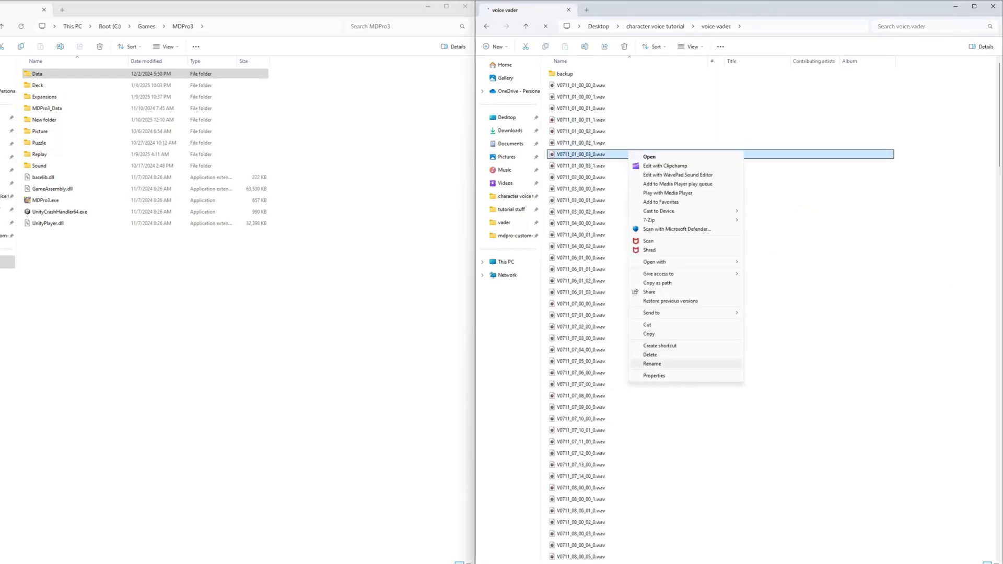
{"action": "left_click", "coordinate": [680, 364]}
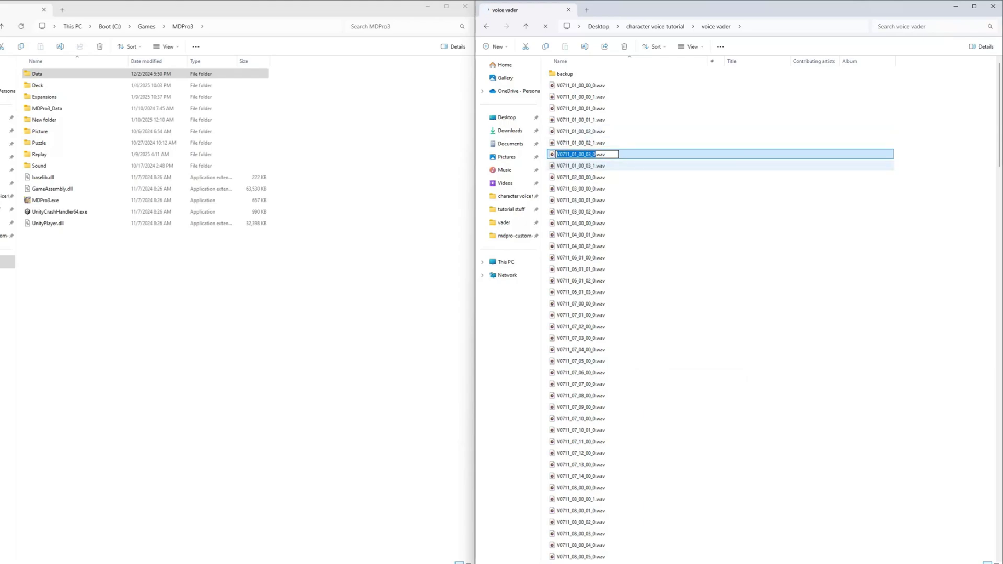
{"action": "left_click", "coordinate": [919, 189]}
{"action": "scroll", "coordinate": [783, 188], "scroll_direction": "down", "scroll_amount": 17}
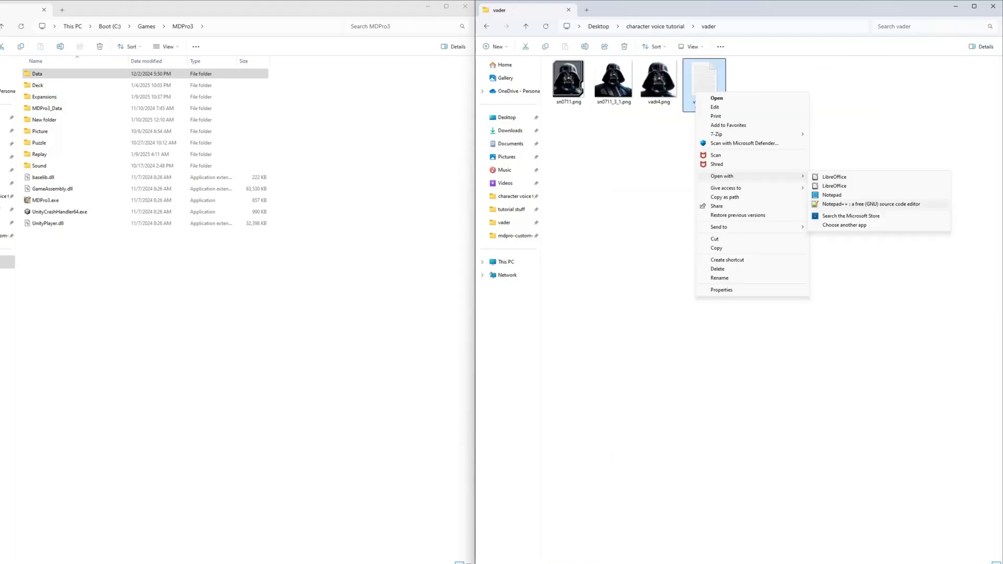
Open voice lines vader.txt from the vader folder in Notepad++ and review its pre-duel, after-duel and summoning lines.
{"action": "left_click", "coordinate": [871, 204]}
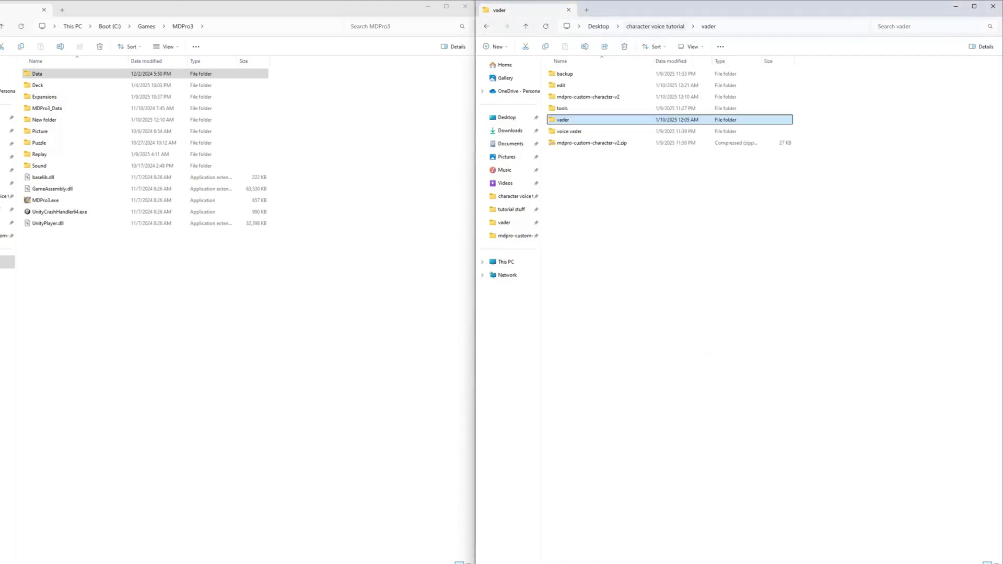
{"action": "left_click", "coordinate": [791, 271]}
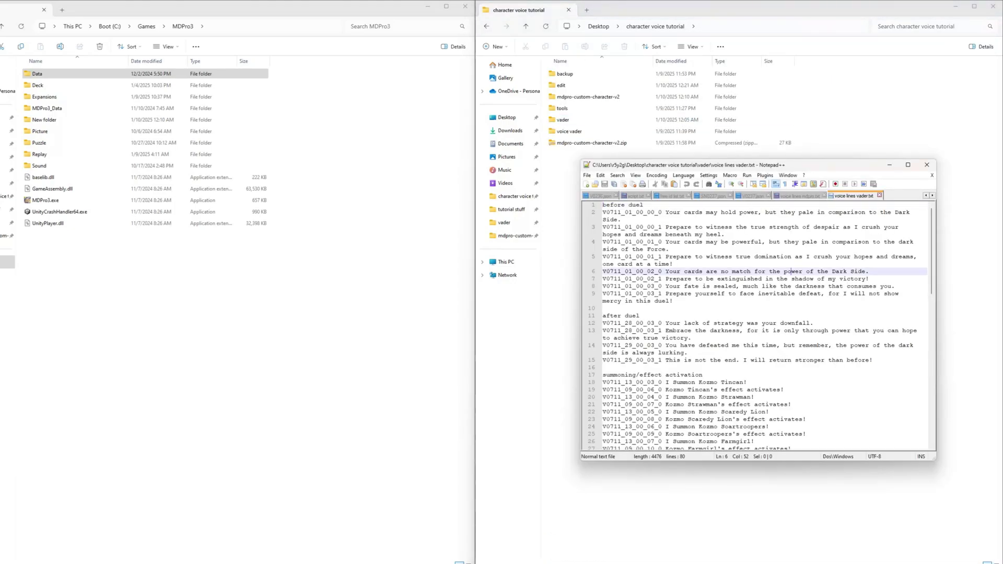
{"action": "left_click", "coordinate": [711, 212]}
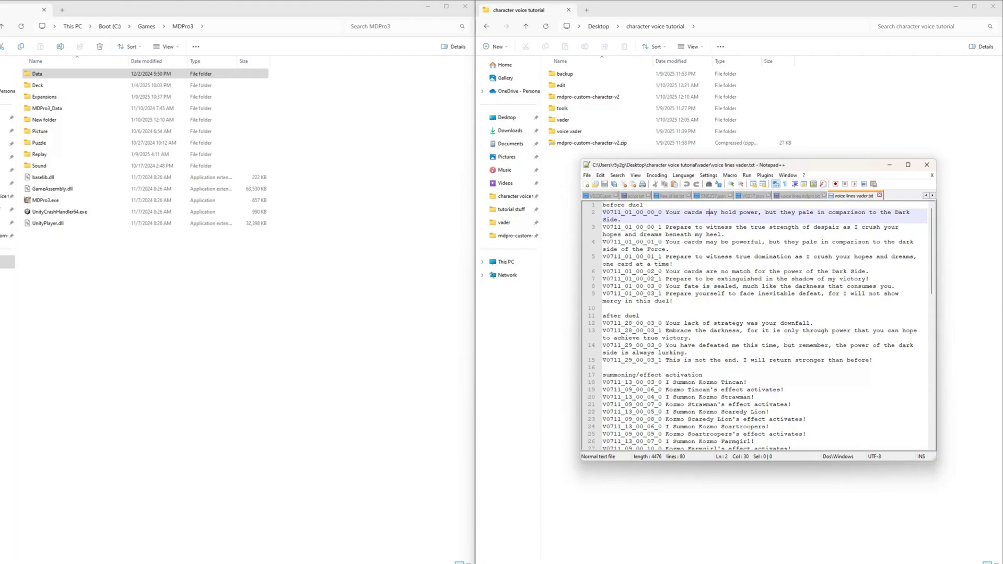
{"action": "scroll", "coordinate": [758, 324], "scroll_direction": "down", "scroll_amount": 16}
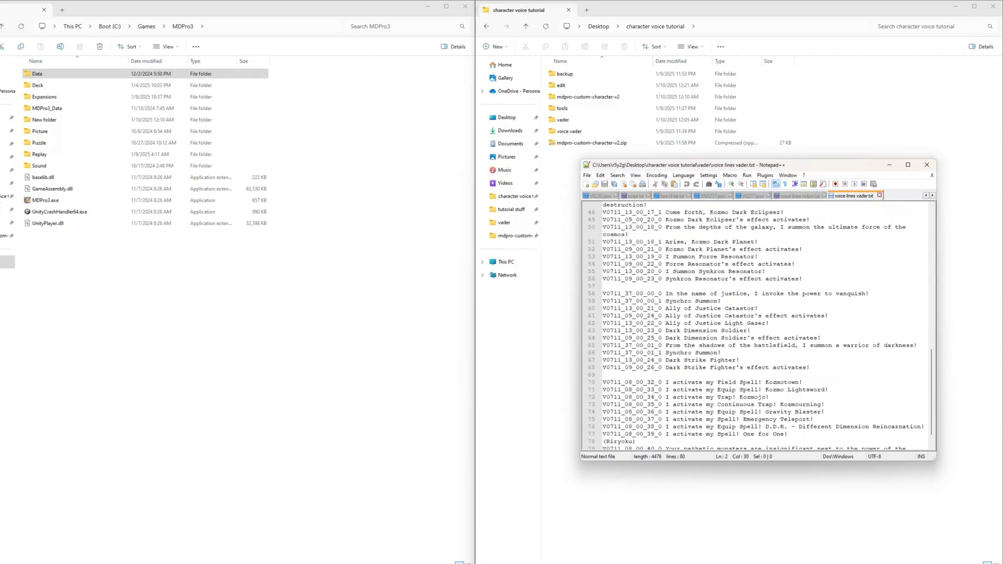
{"action": "scroll", "coordinate": [758, 324], "scroll_direction": "up", "scroll_amount": 18}
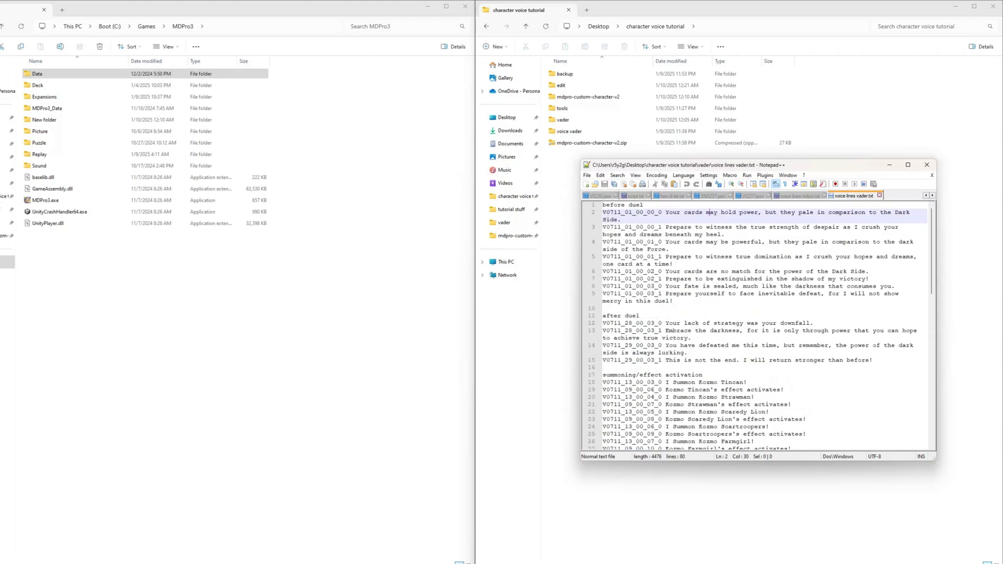
{"action": "left_click_drag", "start_coordinate": [645, 205], "coordinate": [603, 205]}
{"action": "left_click", "coordinate": [620, 212]}
Reorder the open documents so that SN0237.json and V0237.json come after voice lines vader.txt, and display SN0237.json.
{"action": "left_click_drag", "start_coordinate": [713, 196], "coordinate": [859, 196]}
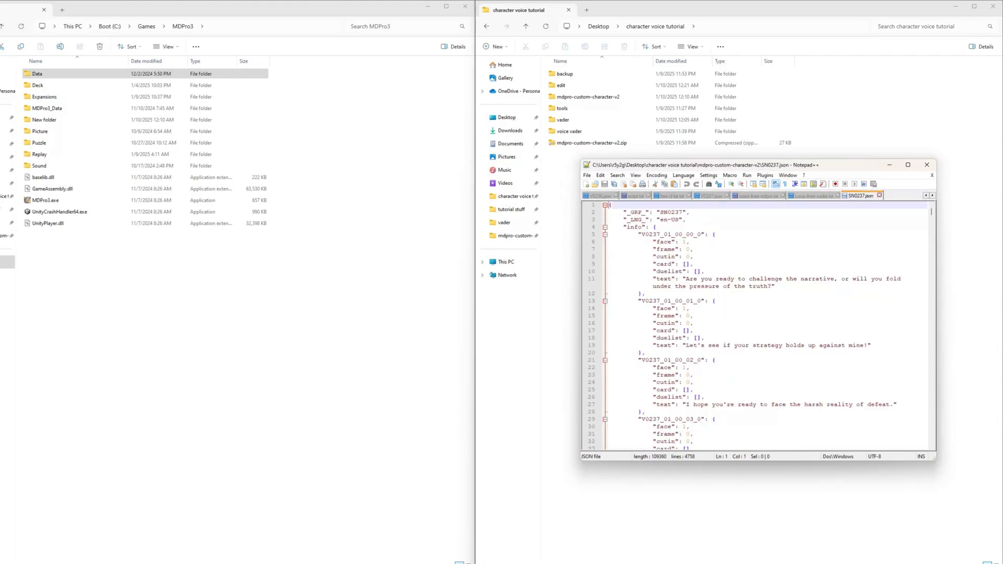
{"action": "left_click_drag", "start_coordinate": [711, 196], "coordinate": [863, 196]}
{"action": "left_click", "coordinate": [773, 196]}
{"action": "left_click", "coordinate": [822, 196]}
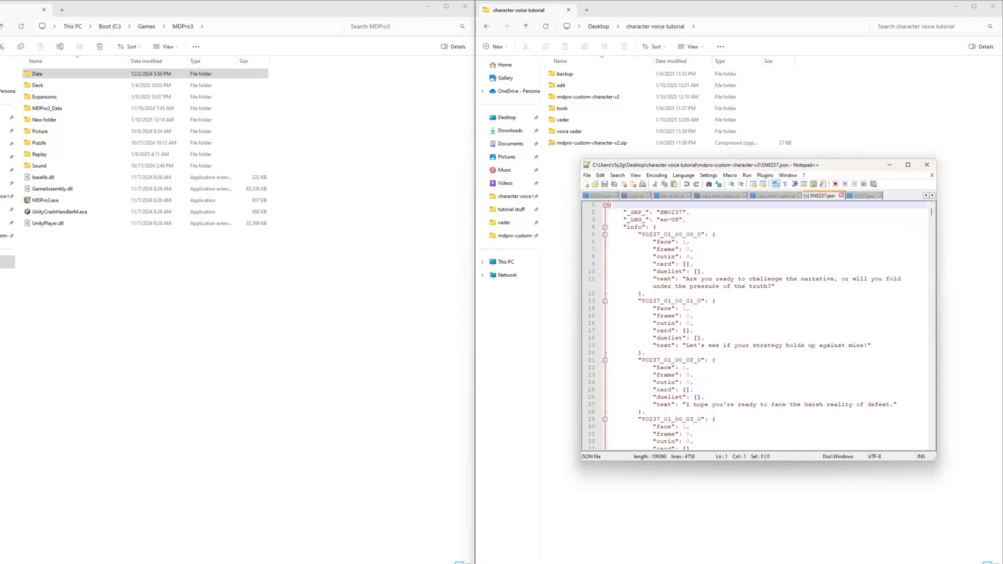
Replace every 0237 with 0711 throughout SN0237.json, including the _GRP_ value and all voice entry codes.
{"action": "left_click", "coordinate": [697, 234]}
{"action": "left_click", "coordinate": [695, 241]}
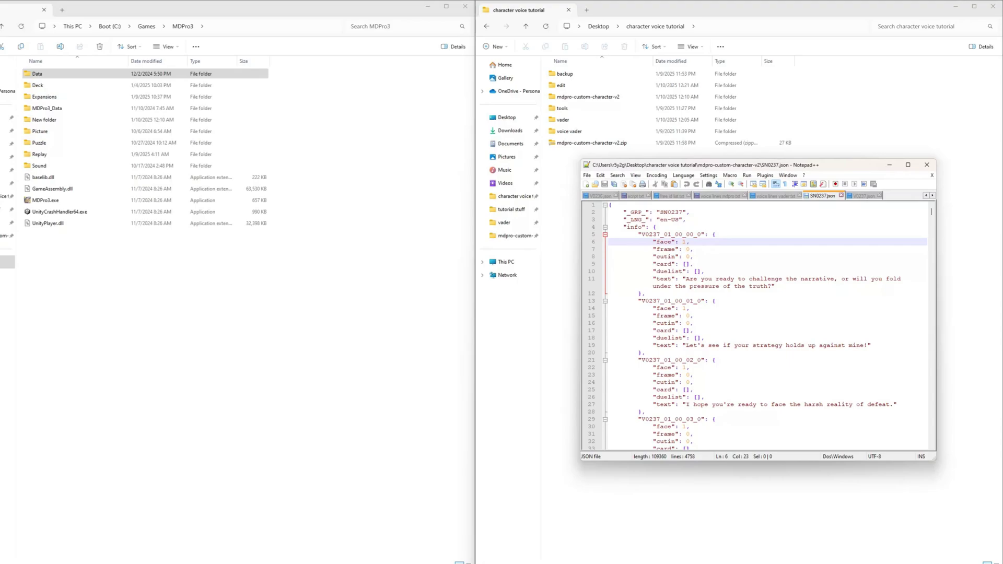
{"action": "left_click", "coordinate": [700, 235]}
{"action": "left_click", "coordinate": [671, 212]}
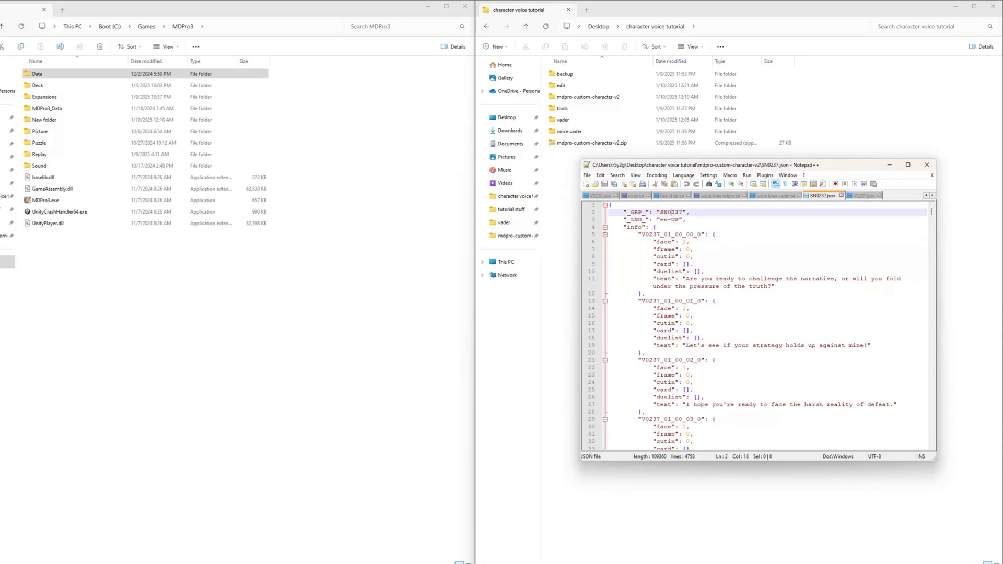
{"action": "double_click", "coordinate": [672, 212]}
{"action": "left_click", "coordinate": [672, 205]}
{"action": "key", "text": "ctrl+f"}
{"action": "left_click", "coordinate": [727, 304]}
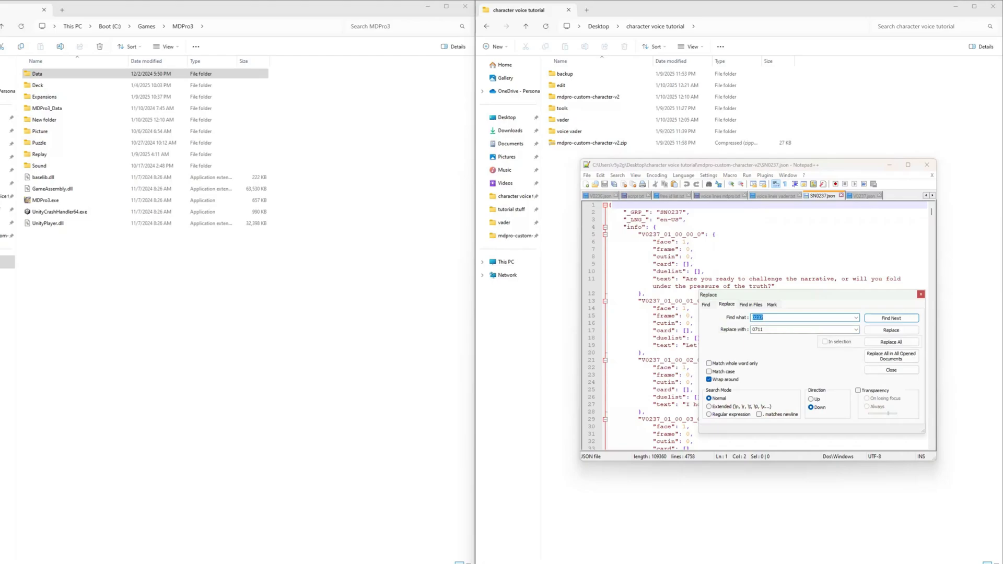
{"action": "left_click", "coordinate": [891, 342]}
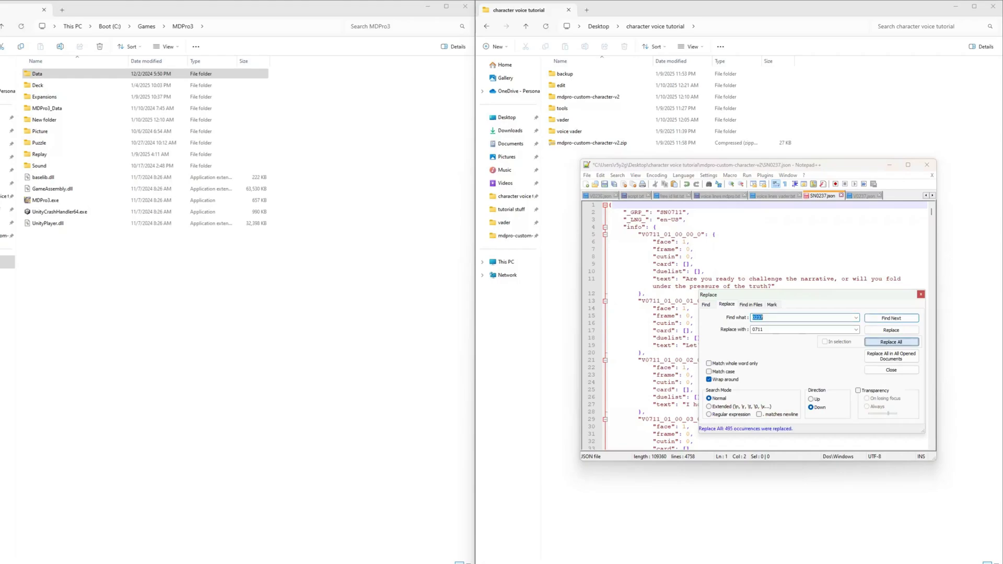
{"action": "left_click", "coordinate": [920, 294]}
{"action": "left_click", "coordinate": [694, 256]}
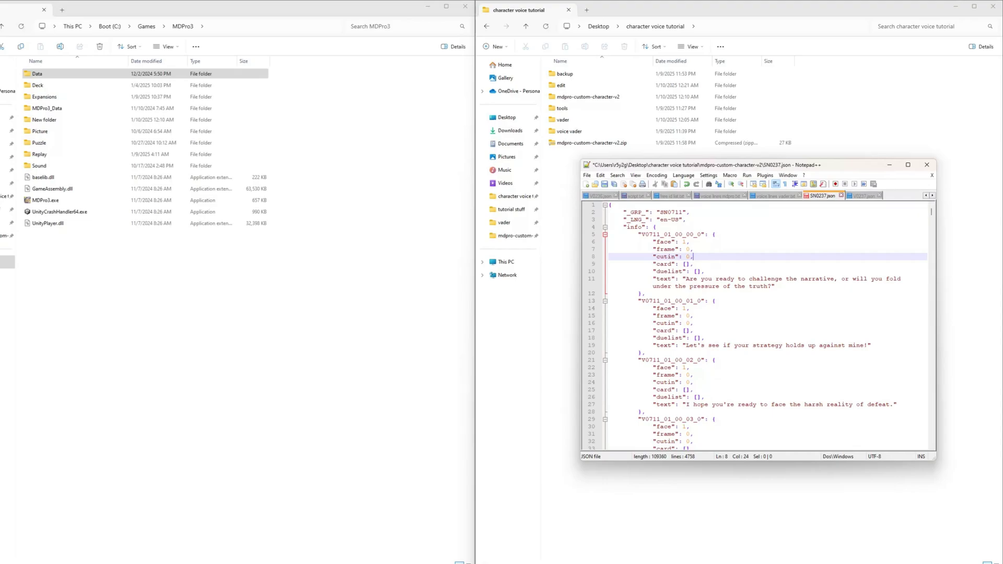
Replace every 0237 with 0711 throughout V0237.json and save the file.
{"action": "left_click", "coordinate": [864, 196]}
{"action": "left_click", "coordinate": [712, 227]}
{"action": "key", "text": "ctrl+h"}
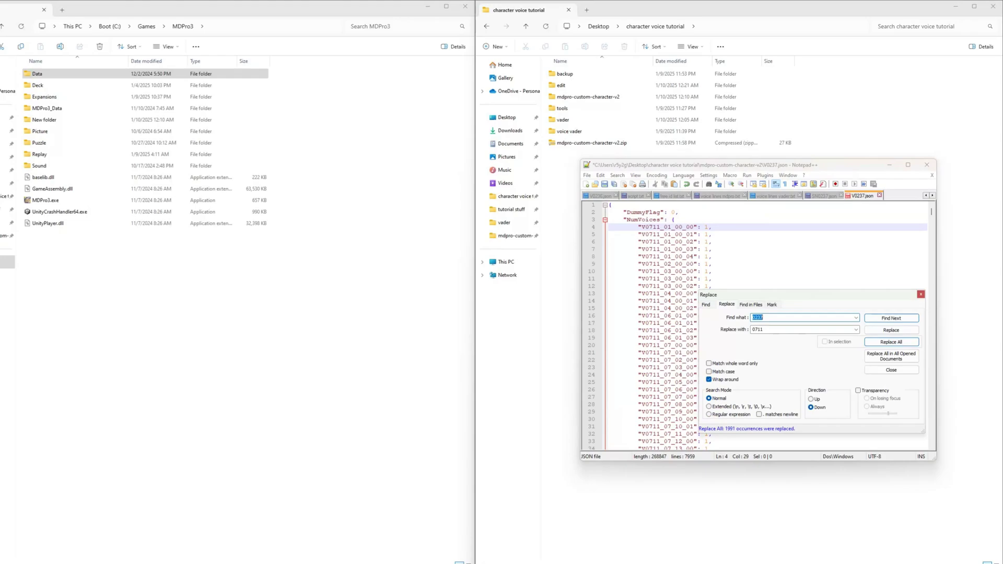
{"action": "key", "text": "Escape"}
{"action": "left_click", "coordinate": [711, 257]}
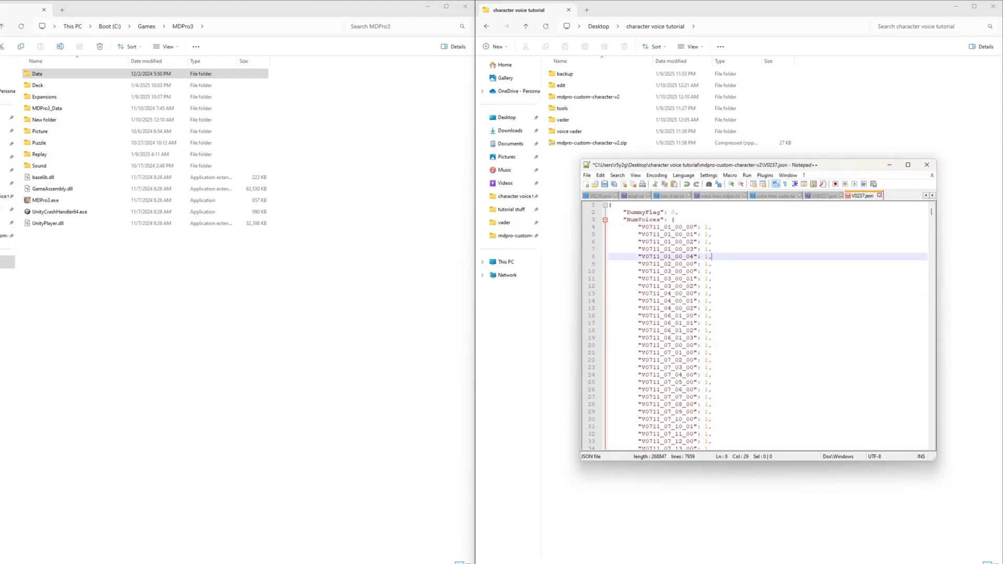
{"action": "key", "text": "ctrl+s"}
Replace the text of entry V0711_01_00_00_0 in SN0237.json with the matching first pre-duel line from voice lines vader.txt.
{"action": "left_click", "coordinate": [773, 196]}
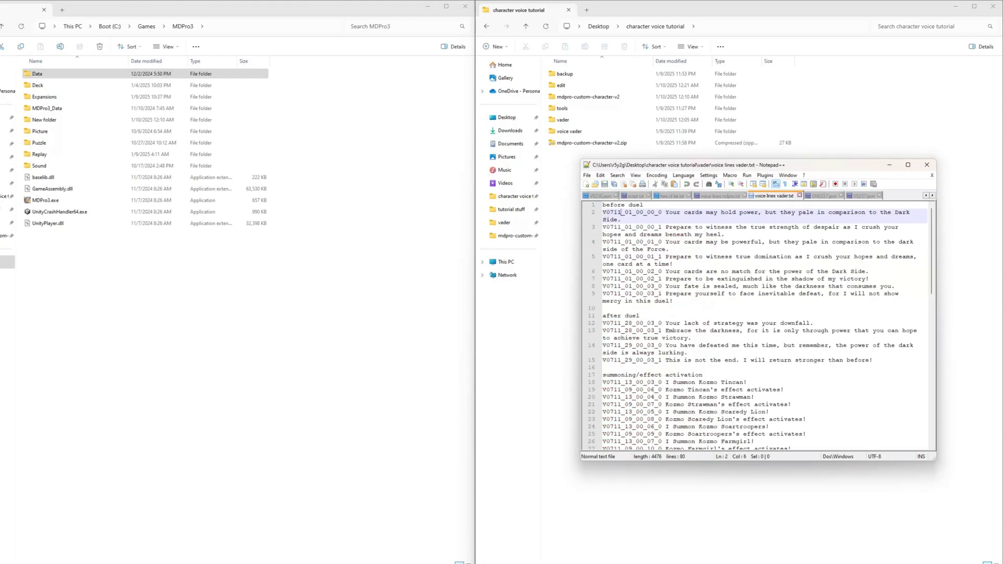
{"action": "left_click_drag", "start_coordinate": [623, 220], "coordinate": [665, 212]}
{"action": "key", "text": "ctrl+c"}
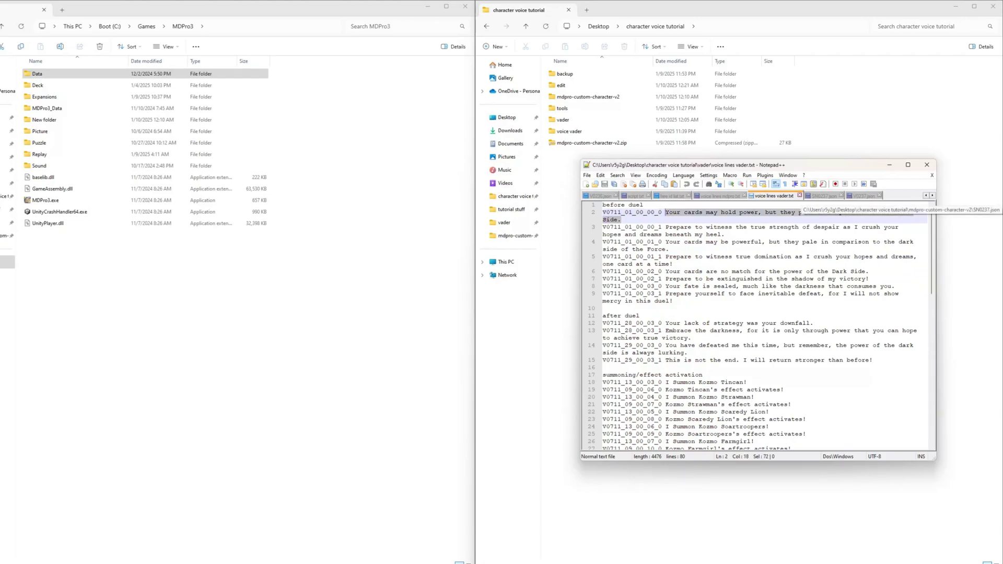
{"action": "left_click", "coordinate": [823, 196]}
{"action": "left_click_drag", "start_coordinate": [773, 287], "coordinate": [686, 279]}
{"action": "key", "text": "ctrl+v"}
Duplicate the V0711_01_00_00_0 entry below itself in SN0237.json and rename the copy V0711_01_00_00_1.
{"action": "left_click", "coordinate": [775, 196]}
{"action": "left_click_drag", "start_coordinate": [724, 234], "coordinate": [666, 228]}
{"action": "left_click", "coordinate": [823, 196]}
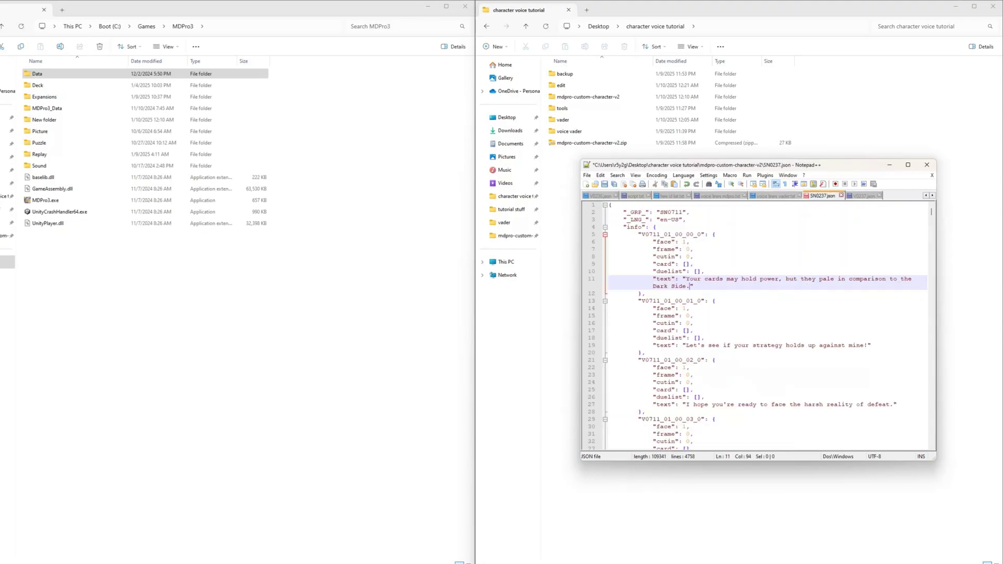
{"action": "left_click_drag", "start_coordinate": [645, 294], "coordinate": [639, 234]}
{"action": "key", "text": "ctrl+c"}
{"action": "left_click", "coordinate": [646, 293]}
{"action": "key", "text": "Return"}
{"action": "key", "text": "ctrl+v"}
{"action": "left_click_drag", "start_coordinate": [701, 300], "coordinate": [698, 301]}
{"action": "type", "text": "1"}
Copy the line "Prepare to witness the true strength of despair as I crush your hopes and dreams beneath my heel." into SN0237.json.
{"action": "left_click", "coordinate": [774, 196]}
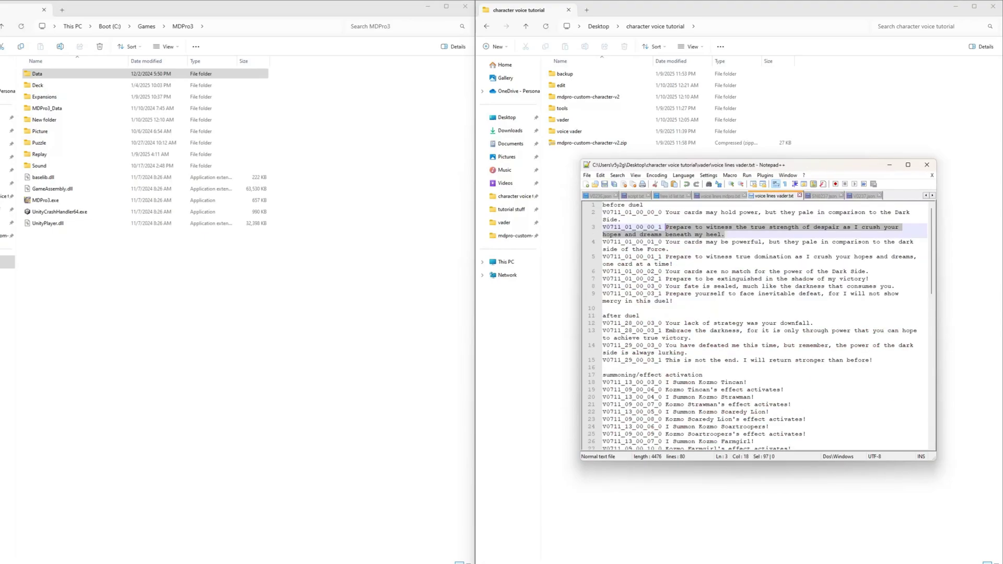
{"action": "key", "text": "ctrl+c"}
{"action": "key", "text": "ctrl+Tab"}
{"action": "key", "text": "ctrl+v"}
{"action": "key", "text": "ctrl+Tab"}
Duplicate the V0711_01_00_01_0 entry below itself in SN0237.json and rename the copy V0711_01_00_01_1.
{"action": "left_click", "coordinate": [823, 196]}
{"action": "scroll", "coordinate": [757, 324], "scroll_direction": "down", "scroll_amount": 7}
{"action": "left_click", "coordinate": [646, 264]}
{"action": "left_click", "coordinate": [775, 196]}
{"action": "left_click", "coordinate": [662, 242]}
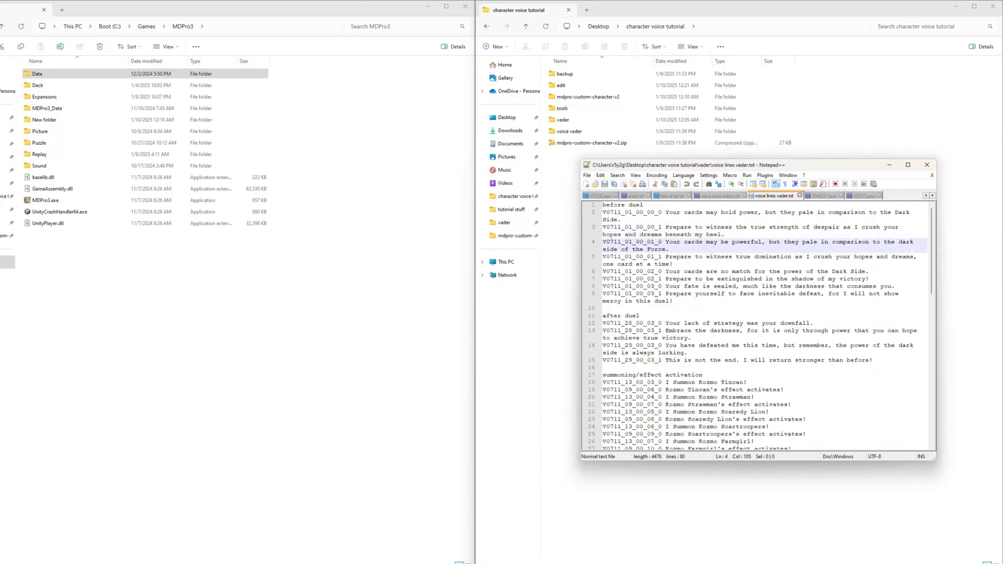
{"action": "left_click", "coordinate": [663, 257]}
{"action": "left_click", "coordinate": [823, 196]}
{"action": "left_click_drag", "start_coordinate": [645, 264], "coordinate": [638, 212]}
{"action": "key", "text": "ctrl+c"}
{"action": "left_click", "coordinate": [646, 264]}
{"action": "key", "text": "Return"}
{"action": "key", "text": "ctrl+v"}
{"action": "scroll", "coordinate": [701, 271], "scroll_direction": "down", "scroll_amount": 2}
{"action": "mouse_move", "coordinate": [701, 249]}
{"action": "left_mouse_down"}
{"action": "mouse_move", "coordinate": [613, 249]}
{"action": "mouse_move", "coordinate": [698, 250]}
{"action": "left_mouse_up"}
{"action": "type", "text": "1"}
Insert a copy of the V0711_01_00_01_1 entry directly below the V0711_01_00_02_0 entry.
{"action": "left_click_drag", "start_coordinate": [646, 279], "coordinate": [639, 227]}
{"action": "key", "text": "ctrl+c"}
{"action": "left_click", "coordinate": [645, 338]}
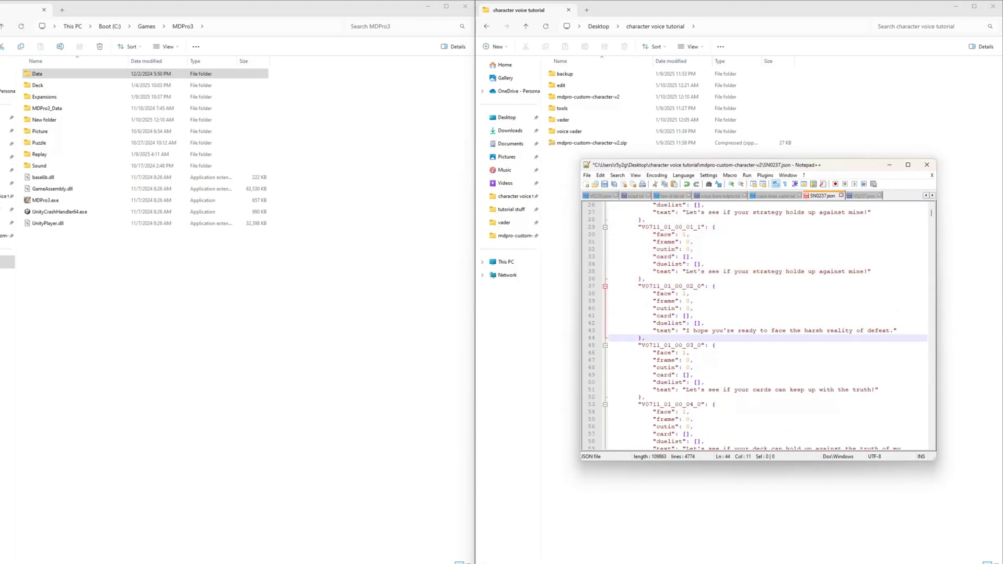
{"action": "key", "text": "Return"}
{"action": "key", "text": "ctrl+v"}
{"action": "scroll", "coordinate": [694, 293], "scroll_direction": "down", "scroll_amount": 3}
{"action": "left_click_drag", "start_coordinate": [690, 279], "coordinate": [694, 279]}
Duplicate the V0711_01_00_03_0 entry below itself as V0711_01_00_03_1 in SN0237.json and delete the V0711_01_00_04_0 entry.
{"action": "left_click_drag", "start_coordinate": [646, 390], "coordinate": [639, 338]}
{"action": "key", "text": "ctrl+c"}
{"action": "left_click", "coordinate": [646, 390]}
{"action": "scroll", "coordinate": [648, 387], "scroll_direction": "down", "scroll_amount": 4}
{"action": "key", "text": "Return"}
{"action": "key", "text": "ctrl+v"}
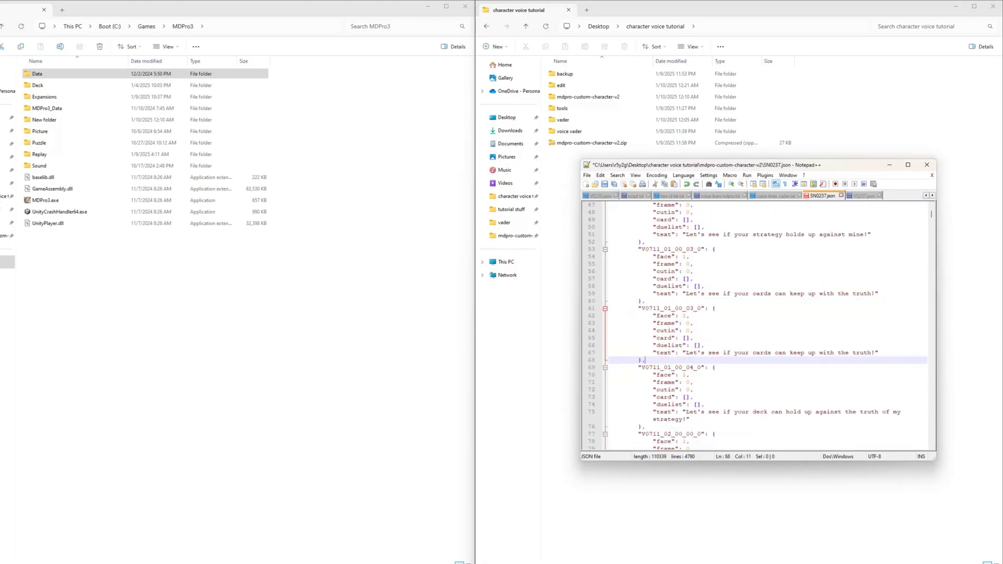
{"action": "type", "text": "1"}
{"action": "left_click_drag", "start_coordinate": [646, 427], "coordinate": [646, 361]}
{"action": "key", "text": "BackSpace"}
Replace the V0711_01_00_01_0 text with "Your cards may be powerful, but they pale in comparison to the dark side of the Force.".
{"action": "scroll", "coordinate": [701, 331], "scroll_direction": "up", "scroll_amount": 13}
{"action": "left_click", "coordinate": [701, 331]}
{"action": "scroll", "coordinate": [700, 331], "scroll_direction": "up", "scroll_amount": 1}
{"action": "left_click", "coordinate": [775, 196]}
{"action": "left_click_drag", "start_coordinate": [669, 249], "coordinate": [665, 242]}
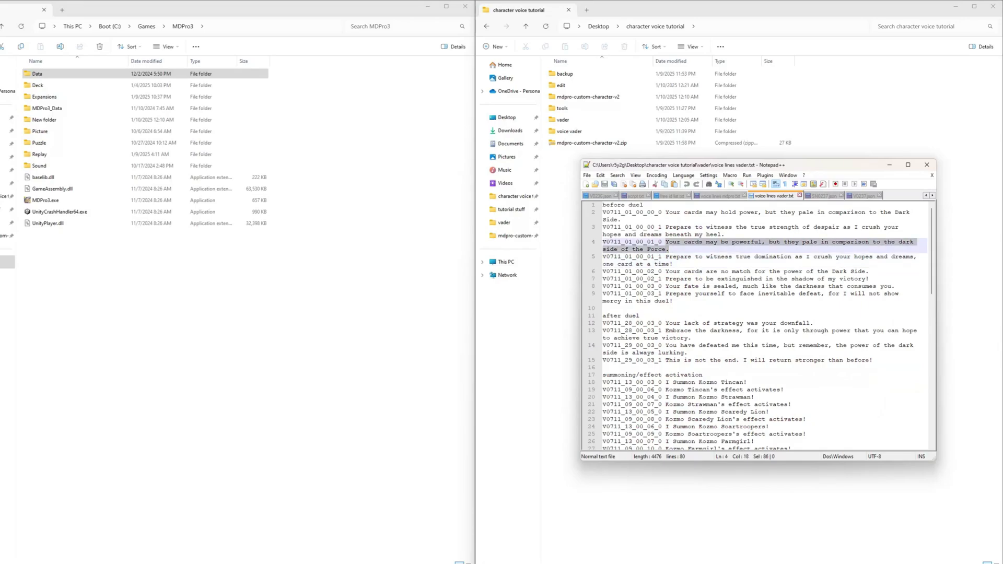
{"action": "left_click", "coordinate": [823, 196]}
{"action": "left_click_drag", "start_coordinate": [867, 368], "coordinate": [686, 368]}
{"action": "key", "text": "ctrl+v"}
Replace the V0711_01_00_01_1 text with "Prepare to witness true domination as I crush your hopes and dreams, one card at a time!".
{"action": "left_click", "coordinate": [775, 196]}
{"action": "left_click_drag", "start_coordinate": [672, 264], "coordinate": [665, 256]}
{"action": "left_click", "coordinate": [822, 196]}
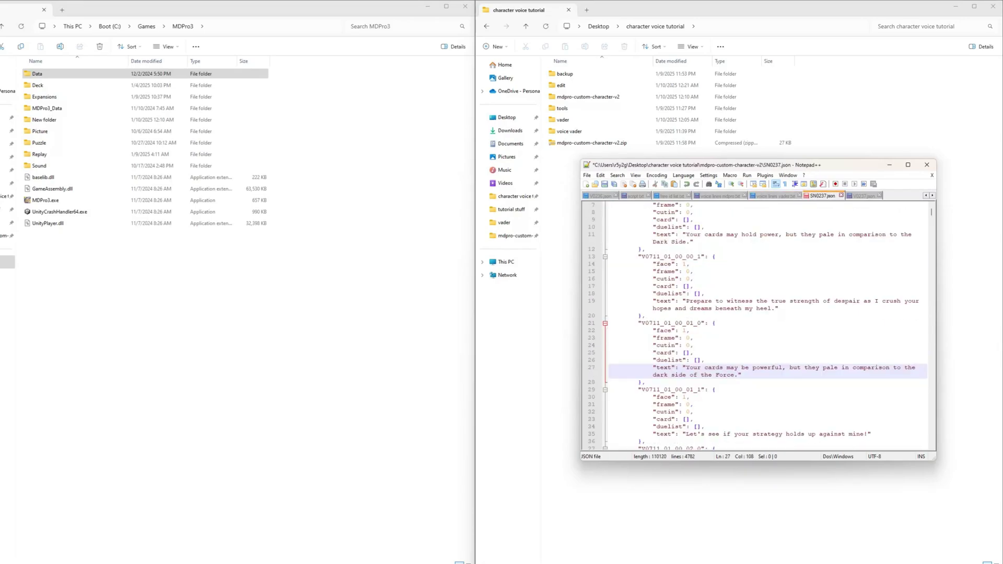
{"action": "scroll", "coordinate": [752, 340], "scroll_direction": "down", "scroll_amount": 5}
{"action": "left_click_drag", "start_coordinate": [868, 323], "coordinate": [686, 323]}
{"action": "key", "text": "ctrl+Tab"}
{"action": "key", "text": "Down"}
{"action": "key", "text": "ctrl+c"}
{"action": "key", "text": "ctrl+Tab"}
{"action": "key", "text": "ctrl+v"}
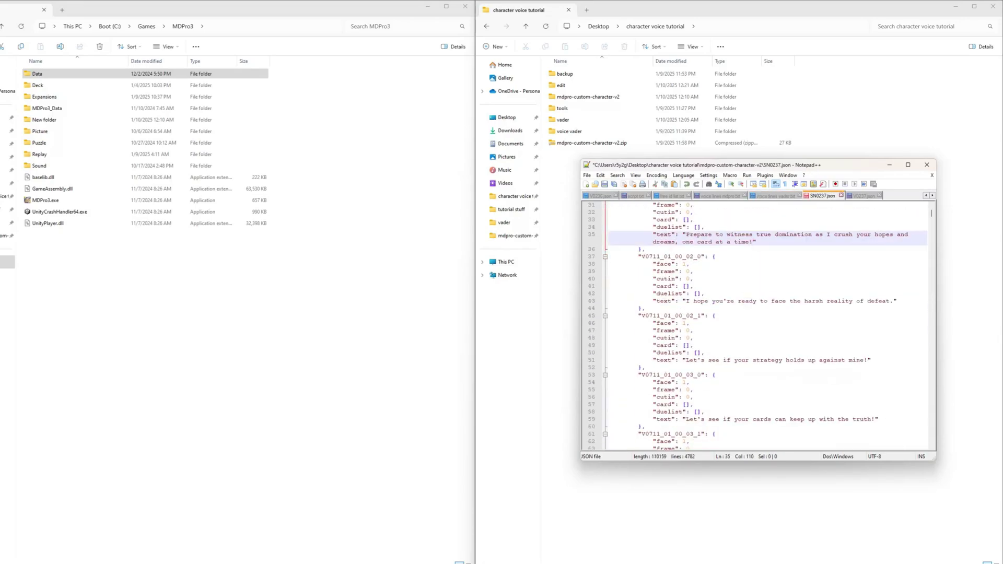
Replace the V0711_01_00_02_0 text with "Your cards are no match for the power of the Dark Side.".
{"action": "key", "text": "Down"}
{"action": "key", "text": "Down"}
{"action": "key", "text": "Down"}
{"action": "key", "text": "Down"}
{"action": "key", "text": "Down"}
{"action": "key", "text": "Down"}
{"action": "key", "text": "Down"}
{"action": "key", "text": "Down"}
{"action": "key", "text": "End"}
{"action": "key", "text": "Left"}
{"action": "key", "text": "ctrl+shift+Left"}
{"action": "key", "text": "ctrl+shift+Left"}
{"action": "key", "text": "ctrl+shift+Left"}
{"action": "key", "text": "ctrl+shift+Left"}
{"action": "key", "text": "ctrl+shift+Left"}
{"action": "key", "text": "ctrl+shift+Left"}
{"action": "key", "text": "ctrl+shift+Left"}
{"action": "key", "text": "ctrl+shift+Left"}
{"action": "key", "text": "ctrl+shift+Left"}
{"action": "key", "text": "ctrl+shift+Left"}
{"action": "key", "text": "ctrl+shift+Left"}
{"action": "key", "text": "ctrl+shift+Left"}
{"action": "key", "text": "ctrl+shift+Left"}
{"action": "key", "text": "ctrl+shift+Left"}
{"action": "key", "text": "ctrl+Tab"}
{"action": "key", "text": "Down"}
{"action": "key", "text": "ctrl+c"}
{"action": "key", "text": "ctrl+Tab"}
{"action": "key", "text": "ctrl+v"}
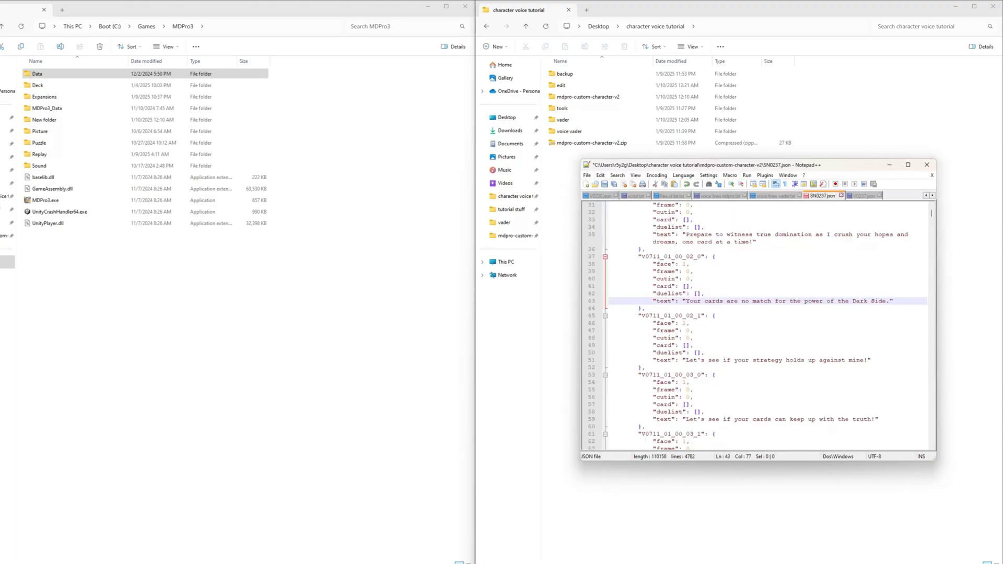
Replace the V0711_01_00_02_1 text with "Prepare to be extinguished in the shadow of my victory!".
{"action": "key", "text": "Down"}
{"action": "key", "text": "Down"}
{"action": "key", "text": "Down"}
{"action": "key", "text": "Down"}
{"action": "key", "text": "Down"}
{"action": "key", "text": "Down"}
{"action": "key", "text": "Down"}
{"action": "key", "text": "Down"}
{"action": "key", "text": "End"}
{"action": "key", "text": "Left"}
{"action": "key", "text": "ctrl+shift+Left"}
{"action": "key", "text": "ctrl+shift+Left"}
{"action": "key", "text": "ctrl+shift+Left"}
{"action": "key", "text": "ctrl+shift+Left"}
{"action": "key", "text": "ctrl+shift+Left"}
{"action": "key", "text": "ctrl+shift+Left"}
{"action": "key", "text": "ctrl+shift+Left"}
{"action": "key", "text": "ctrl+shift+Left"}
{"action": "key", "text": "ctrl+shift+Left"}
{"action": "key", "text": "ctrl+shift+Left"}
{"action": "key", "text": "ctrl+shift+Left"}
{"action": "key", "text": "ctrl+shift+Left"}
{"action": "key", "text": "ctrl+Tab"}
{"action": "key", "text": "Down"}
{"action": "key", "text": "ctrl+c"}
{"action": "key", "text": "ctrl+Tab"}
{"action": "key", "text": "ctrl+v"}
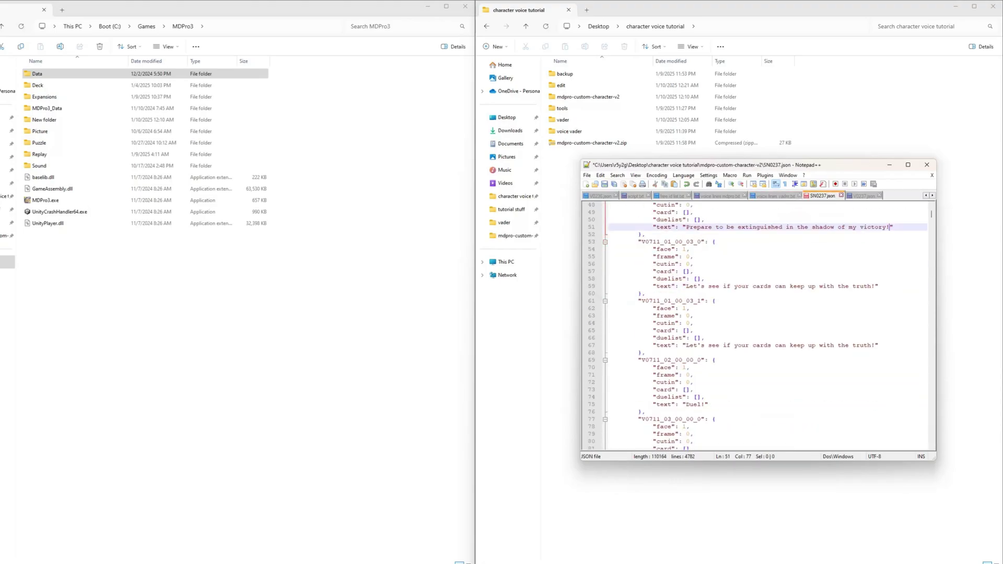
Replace the V0711_01_00_03_0 text with "Your fate is sealed, much like the darkness that consumes you.".
{"action": "key", "text": "Down"}
{"action": "key", "text": "Down"}
{"action": "key", "text": "Down"}
{"action": "key", "text": "Down"}
{"action": "key", "text": "Down"}
{"action": "key", "text": "Down"}
{"action": "key", "text": "Down"}
{"action": "key", "text": "Down"}
{"action": "key", "text": "End"}
{"action": "key", "text": "Left"}
{"action": "key", "text": "ctrl+shift+Left"}
{"action": "key", "text": "ctrl+shift+Left"}
{"action": "key", "text": "ctrl+shift+Left"}
{"action": "key", "text": "ctrl+shift+Left"}
{"action": "key", "text": "ctrl+shift+Left"}
{"action": "key", "text": "ctrl+shift+Left"}
{"action": "key", "text": "ctrl+shift+Left"}
{"action": "key", "text": "ctrl+shift+Left"}
{"action": "key", "text": "ctrl+shift+Left"}
{"action": "key", "text": "ctrl+shift+Left"}
{"action": "key", "text": "ctrl+shift+Left"}
{"action": "key", "text": "ctrl+shift+Left"}
{"action": "key", "text": "ctrl+shift+Left"}
{"action": "key", "text": "ctrl+shift+Left"}
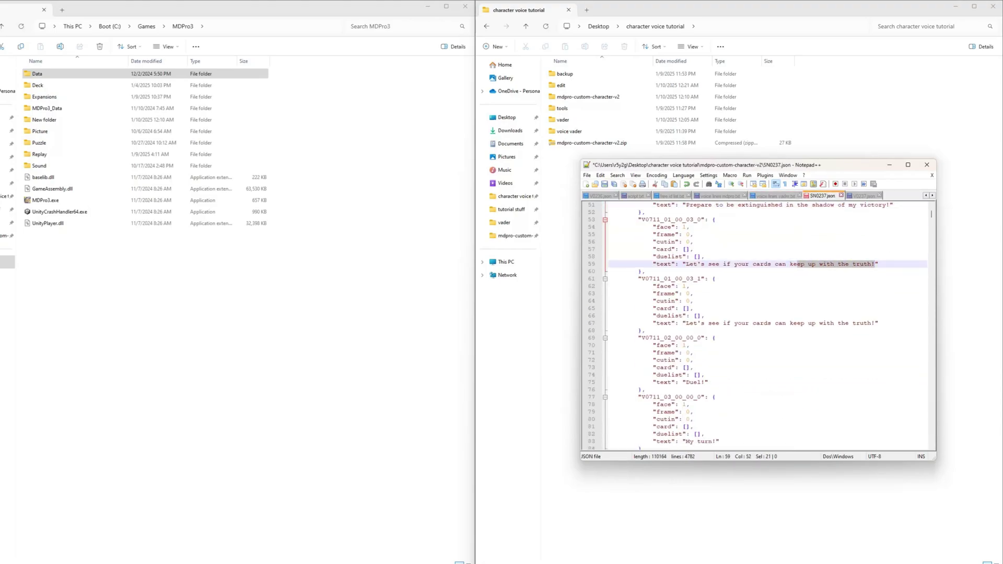
{"action": "key", "text": "ctrl+shift+Right"}
{"action": "key", "text": "ctrl+Tab"}
{"action": "key", "text": "Down"}
{"action": "key", "text": "ctrl+c"}
{"action": "key", "text": "ctrl+Tab"}
{"action": "key", "text": "ctrl+v"}
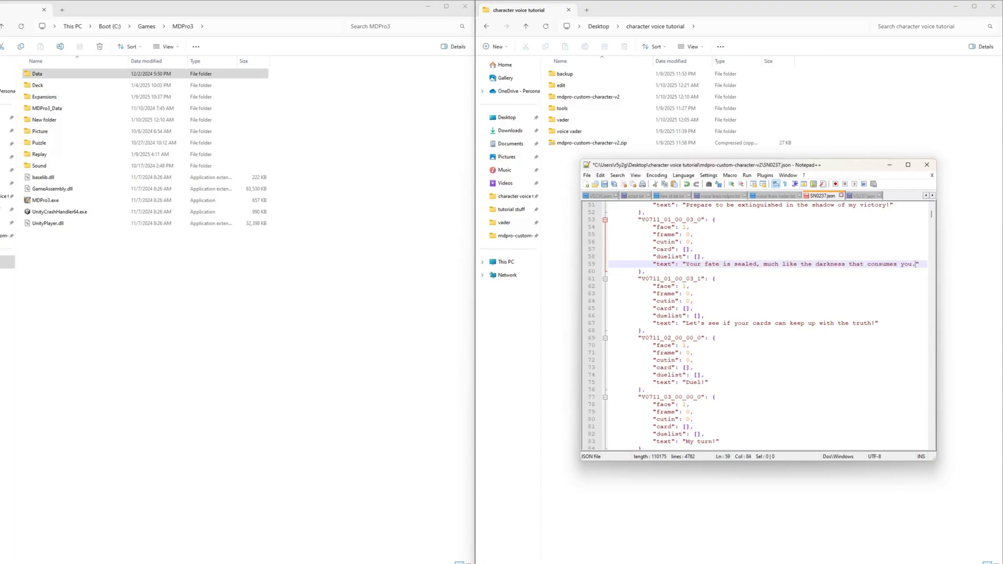
Replace the V0711_01_00_03_1 text with "Prepare yourself to face inevitable defeat, for I will not show mercy in this duel!".
{"action": "key", "text": "ctrl+Tab"}
{"action": "key", "text": "Down"}
{"action": "key", "text": "End"}
{"action": "key", "text": "ctrl+shift+Left"}
{"action": "key", "text": "ctrl+shift+Left"}
{"action": "key", "text": "ctrl+shift+Left"}
{"action": "key", "text": "ctrl+shift+Left"}
{"action": "key", "text": "ctrl+shift+Left"}
{"action": "key", "text": "ctrl+shift+Left"}
{"action": "key", "text": "ctrl+shift+Left"}
{"action": "key", "text": "ctrl+shift+Left"}
{"action": "key", "text": "ctrl+shift+Left"}
{"action": "key", "text": "ctrl+shift+Left"}
{"action": "key", "text": "ctrl+shift+Left"}
{"action": "key", "text": "ctrl+shift+Left"}
{"action": "key", "text": "ctrl+shift+Left"}
{"action": "key", "text": "ctrl+shift+Left"}
{"action": "key", "text": "ctrl+shift+Left"}
{"action": "key", "text": "ctrl+shift+Left"}
{"action": "key", "text": "ctrl+shift+Left"}
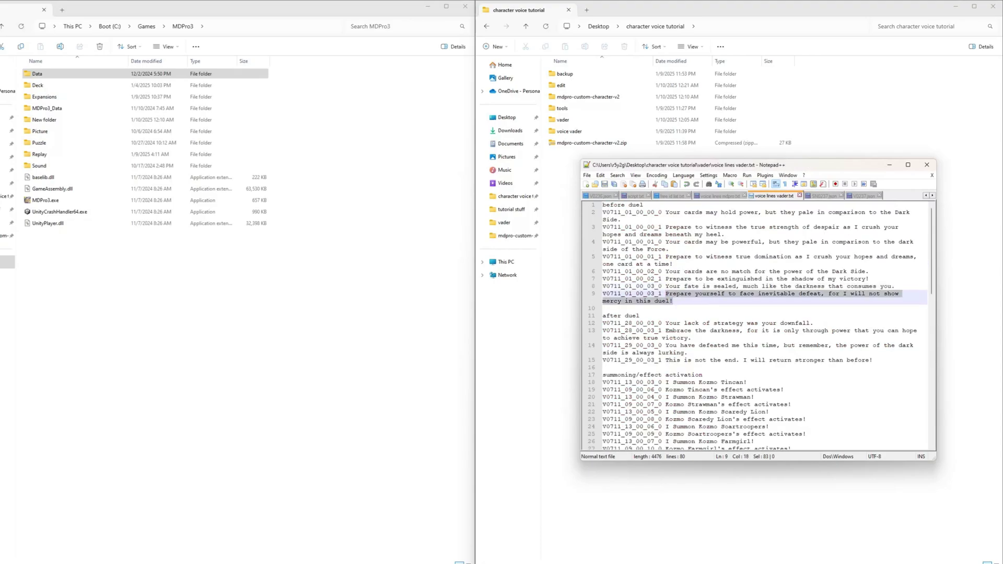
{"action": "key", "text": "ctrl+c"}
{"action": "key", "text": "ctrl+Tab"}
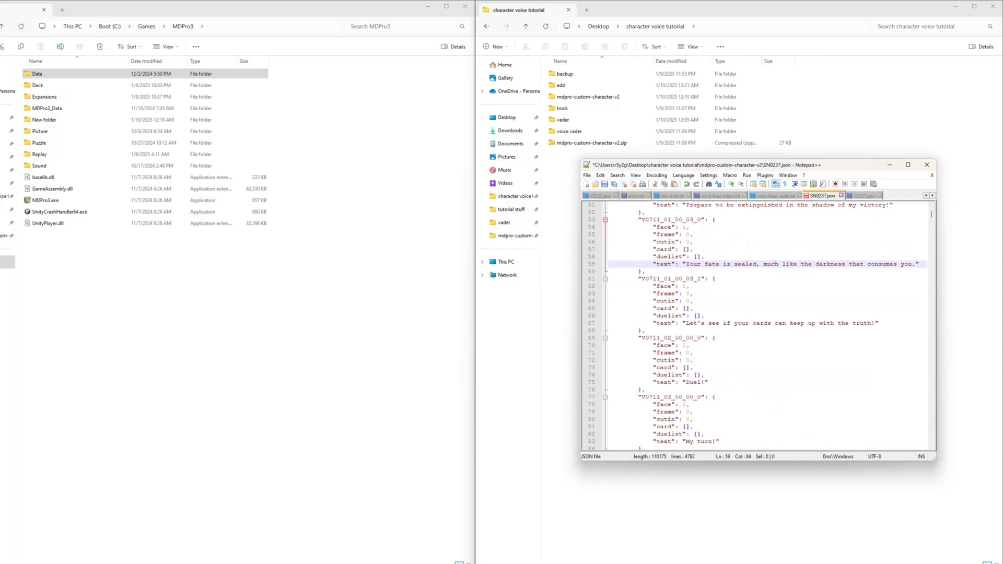
{"action": "left_click_drag", "start_coordinate": [876, 324], "coordinate": [686, 323]}
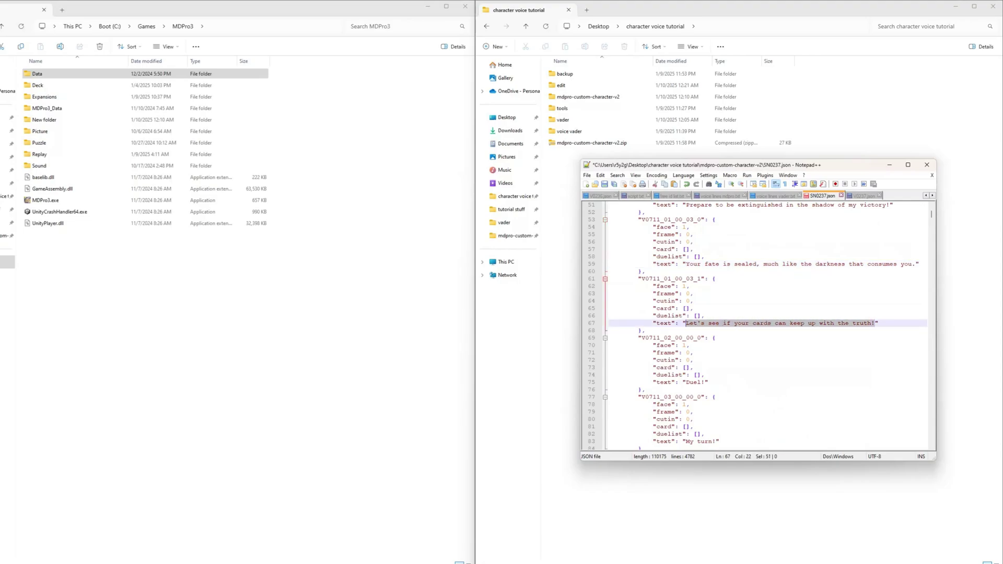
{"action": "key", "text": "ctrl+v"}
{"action": "left_click", "coordinate": [694, 301]}
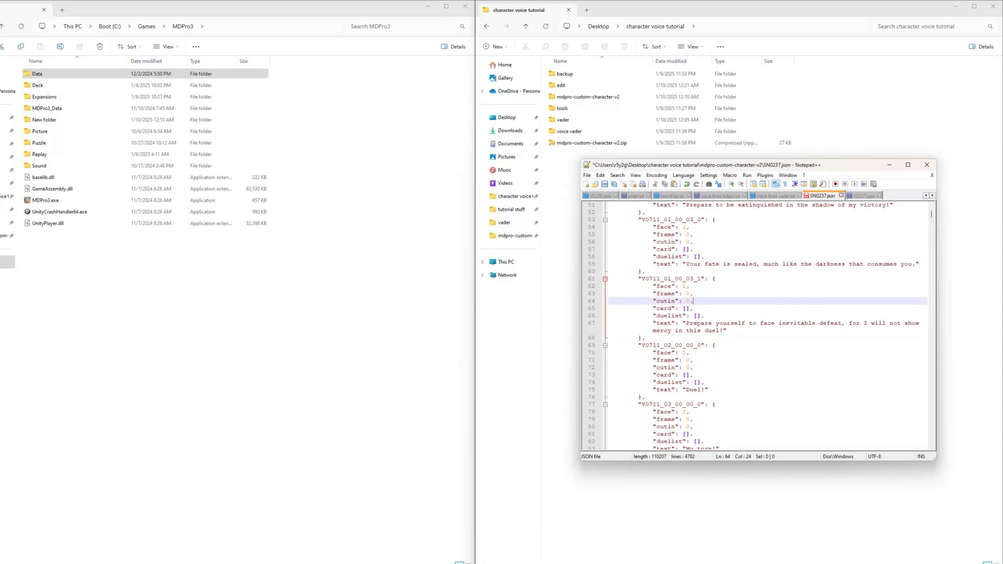
{"action": "left_click", "coordinate": [694, 309]}
{"action": "scroll", "coordinate": [694, 308], "scroll_direction": "down", "scroll_amount": 1}
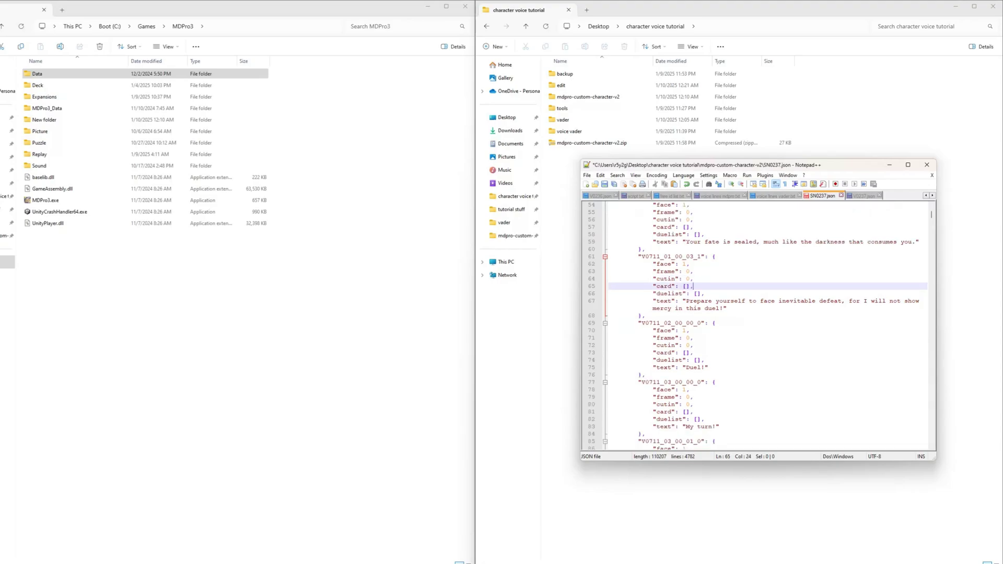
Replace the V0711_28_00_03_0 text in SN0237.json with the after-duel line "Your lack of strategy was your downfall." from the Vader voice lines.
{"action": "left_click", "coordinate": [775, 196]}
{"action": "scroll", "coordinate": [732, 292], "scroll_direction": "down", "scroll_amount": 2}
{"action": "left_click_drag", "start_coordinate": [639, 271], "coordinate": [603, 271]}
{"action": "left_click", "coordinate": [641, 271]}
{"action": "left_click", "coordinate": [823, 196]}
{"action": "left_click_drag", "start_coordinate": [932, 214], "coordinate": [932, 242]}
{"action": "scroll", "coordinate": [694, 271], "scroll_direction": "down", "scroll_amount": 2}
{"action": "left_click", "coordinate": [694, 271]}
{"action": "left_click", "coordinate": [775, 196]}
{"action": "left_click_drag", "start_coordinate": [812, 286], "coordinate": [665, 286]}
{"action": "key", "text": "ctrl+c"}
{"action": "left_click", "coordinate": [822, 196]}
{"action": "left_click_drag", "start_coordinate": [871, 308], "coordinate": [642, 265]}
{"action": "key", "text": "ctrl+v"}
Duplicate the V0711_28_00_03_0 entry directly beneath itself in SN0237.json and rename the copy V0711_28_00_03_1.
{"action": "left_click", "coordinate": [645, 316]}
{"action": "key", "text": "Return"}
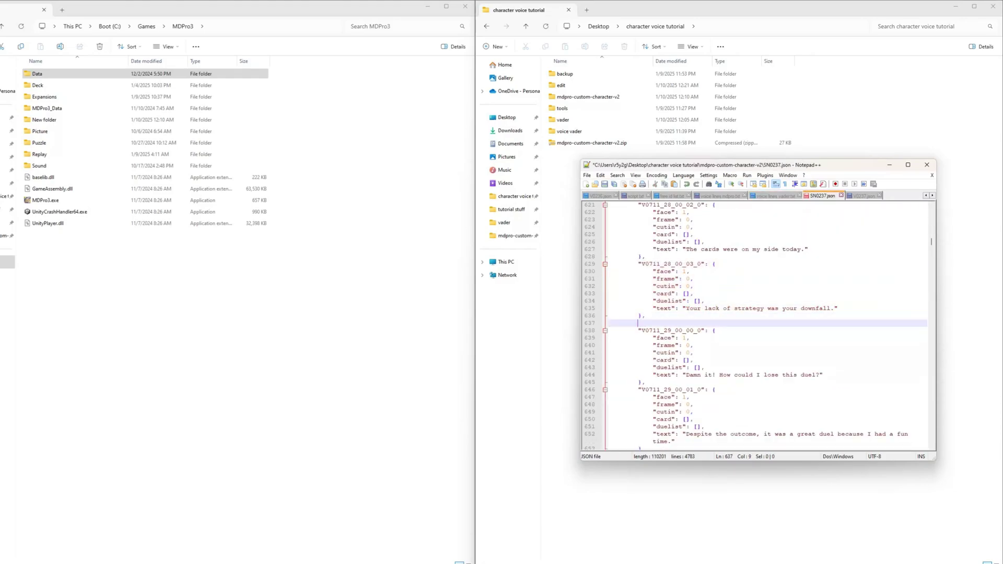
{"action": "key", "text": "ctrl+v"}
{"action": "left_click", "coordinate": [702, 323]}
{"action": "type", "text": "1"}
Replace the V0711_28_00_03_1 text with "Embrace the darkness, for it is only through power that you can hope to achieve true victory.".
{"action": "left_click", "coordinate": [775, 196]}
{"action": "left_click_drag", "start_coordinate": [691, 302], "coordinate": [666, 293]}
{"action": "left_click", "coordinate": [823, 195]}
{"action": "left_click_drag", "start_coordinate": [835, 368], "coordinate": [686, 368]}
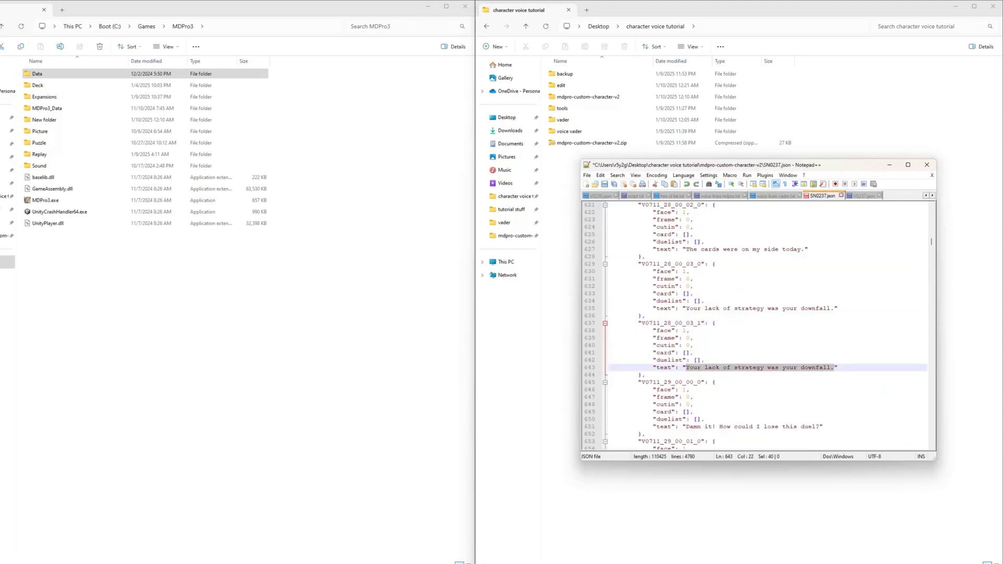
{"action": "key", "text": "ctrl+v"}
Replace the V0711_29_00_03_0 text with "You have defeated me this time, but remember, the power of the dark side is always lurking.".
{"action": "left_click", "coordinate": [775, 196]}
{"action": "scroll", "coordinate": [731, 271], "scroll_direction": "down", "scroll_amount": 2}
{"action": "left_click_drag", "start_coordinate": [689, 272], "coordinate": [666, 265]}
{"action": "left_click", "coordinate": [822, 196]}
{"action": "scroll", "coordinate": [757, 314], "scroll_direction": "down", "scroll_amount": 14}
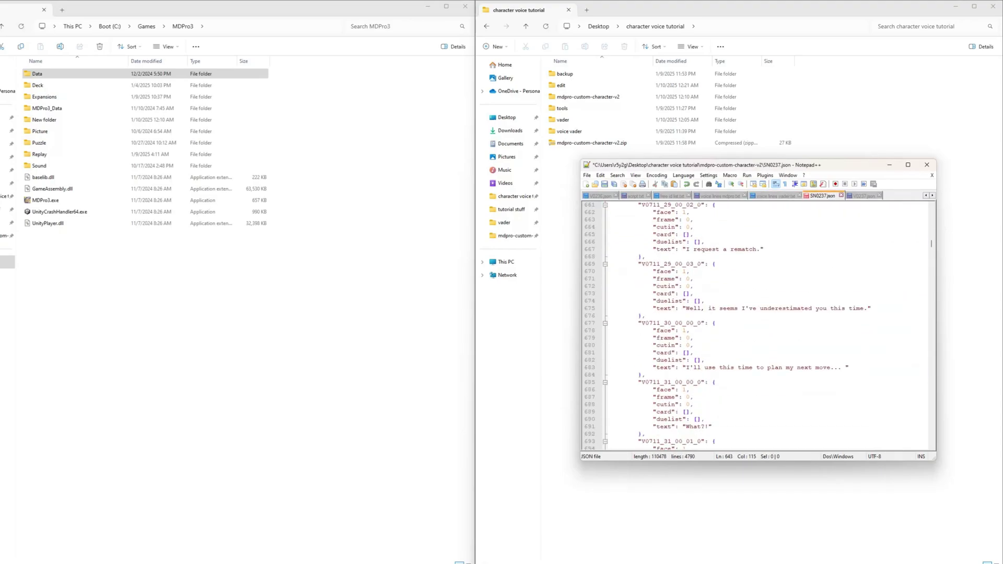
{"action": "left_click_drag", "start_coordinate": [867, 308], "coordinate": [639, 265]}
{"action": "key", "text": "ctrl+v"}
Duplicate the V0711_29_00_03_0 entry directly beneath itself and rename the copy V0711_29_00_03_1.
{"action": "left_click", "coordinate": [646, 323]}
{"action": "key", "text": "Return"}
{"action": "key", "text": "ctrl+v"}
{"action": "scroll", "coordinate": [757, 324], "scroll_direction": "down", "scroll_amount": 1}
{"action": "left_click", "coordinate": [701, 309]}
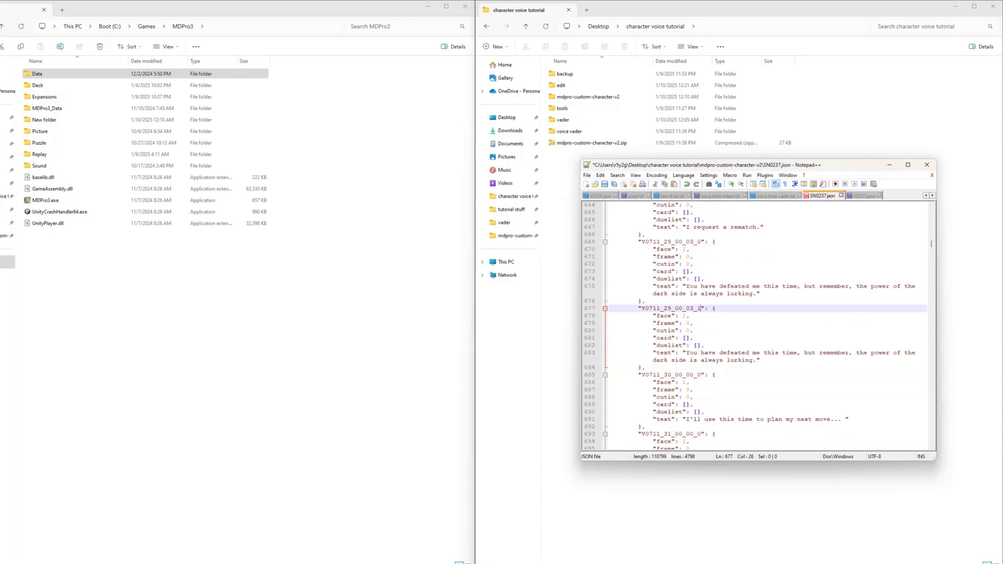
{"action": "key", "text": "BackSpace"}
{"action": "type", "text": "1"}
Replace the V0711_29_00_03_1 text with "This is not the end. I will return stronger than before!" from the Vader voice lines.
{"action": "left_click", "coordinate": [776, 196]}
{"action": "left_click_drag", "start_coordinate": [873, 279], "coordinate": [666, 279]}
{"action": "left_click", "coordinate": [822, 195]}
{"action": "left_click_drag", "start_coordinate": [757, 316], "coordinate": [687, 309]}
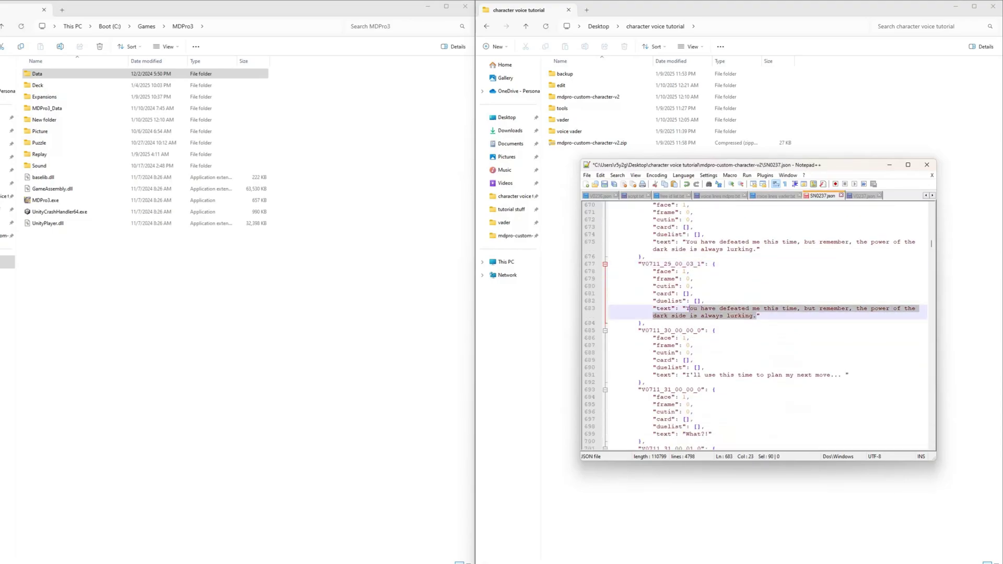
{"action": "key", "text": "ctrl+v"}
{"action": "left_click", "coordinate": [752, 279]}
Copy the Kozmo Tincan summoning line from the Vader voice lines and set the V0711_13_00_03_0 text to "I Summon Kozmo Tincan!".
{"action": "left_click", "coordinate": [775, 196]}
{"action": "scroll", "coordinate": [757, 313], "scroll_direction": "down", "scroll_amount": 3}
{"action": "scroll", "coordinate": [758, 314], "scroll_direction": "up", "scroll_amount": 1}
{"action": "left_click", "coordinate": [740, 249]}
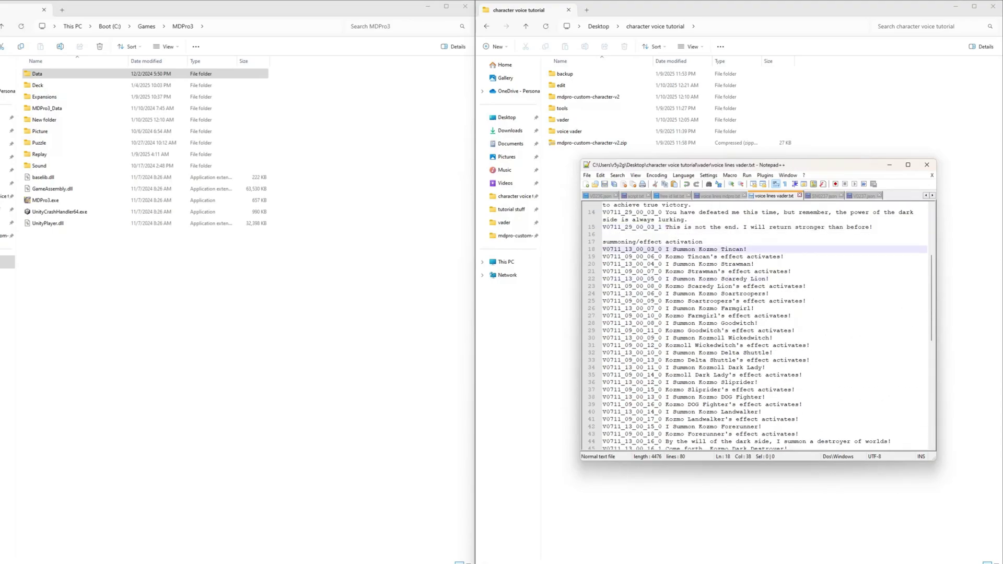
{"action": "scroll", "coordinate": [739, 261], "scroll_direction": "down", "scroll_amount": 5}
{"action": "scroll", "coordinate": [739, 261], "scroll_direction": "up", "scroll_amount": 5}
{"action": "left_click_drag", "start_coordinate": [747, 249], "coordinate": [668, 249]}
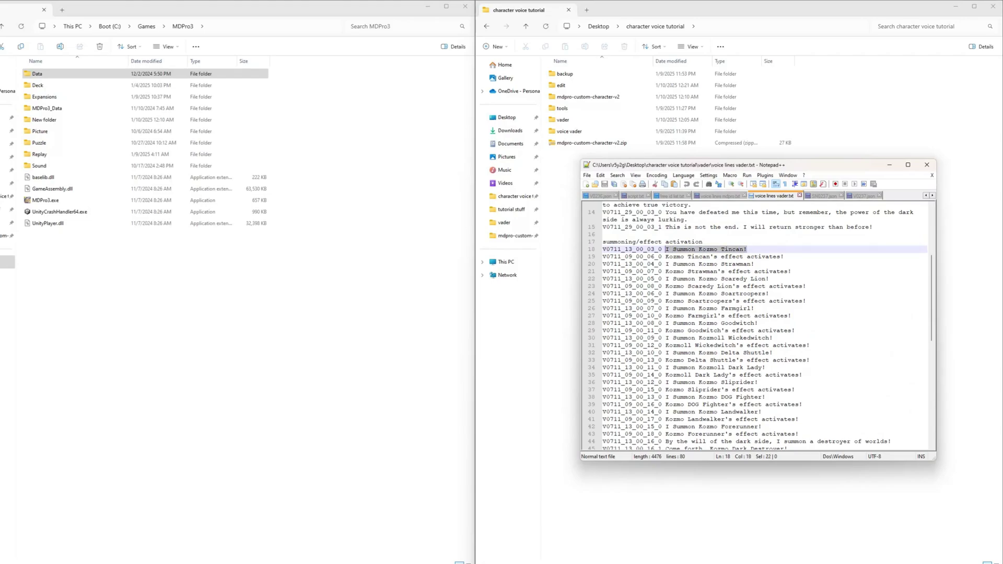
{"action": "left_click", "coordinate": [701, 249]}
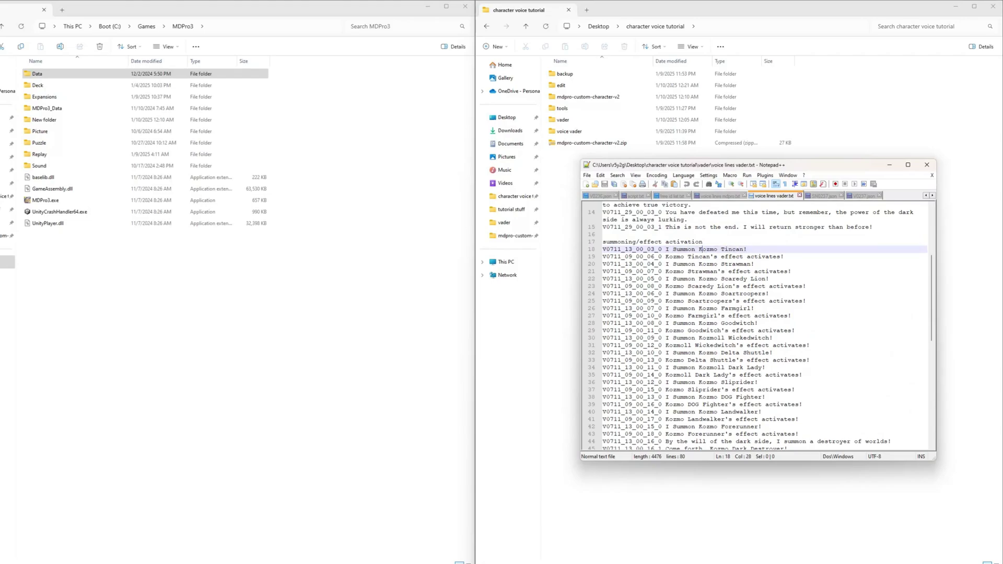
{"action": "left_click", "coordinate": [823, 196]}
{"action": "scroll", "coordinate": [758, 314], "scroll_direction": "down", "scroll_amount": 7}
{"action": "left_click_drag", "start_coordinate": [932, 244], "coordinate": [932, 346]}
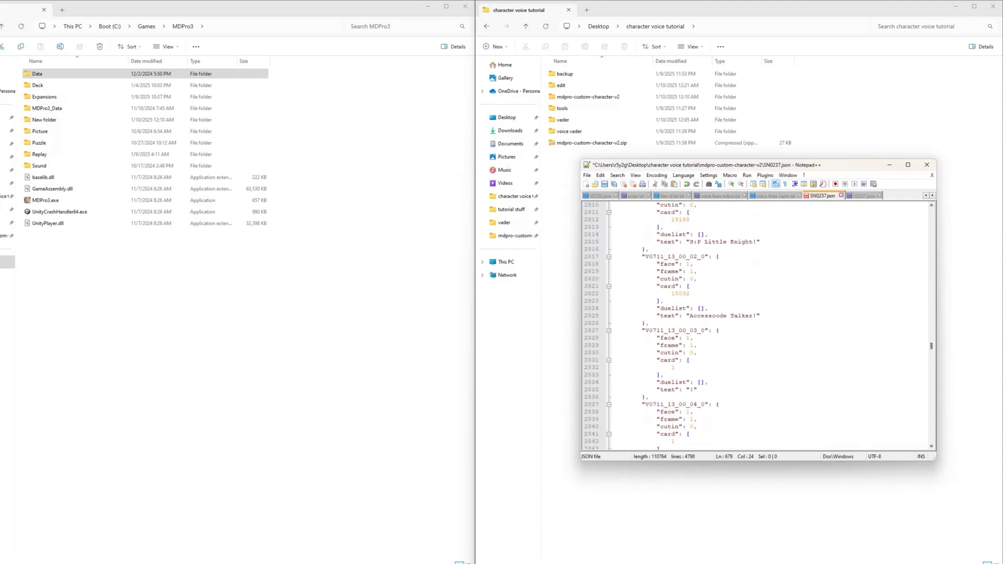
{"action": "scroll", "coordinate": [758, 324], "scroll_direction": "down", "scroll_amount": 3}
{"action": "left_click_drag", "start_coordinate": [690, 324], "coordinate": [694, 323]}
{"action": "key", "text": "ctrl+v"}
{"action": "left_click", "coordinate": [690, 294]}
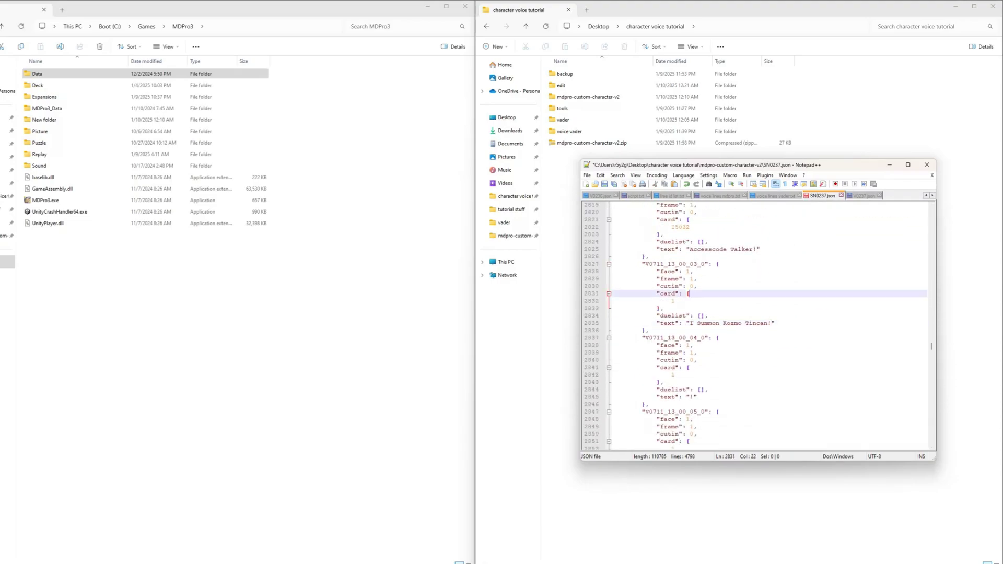
Set the V0711_09_00_06_0 text in SN0237.json to "Kozmo Tincan's effect activates!" from the Vader voice lines.
{"action": "left_click", "coordinate": [774, 196]}
{"action": "left_click_drag", "start_coordinate": [784, 265], "coordinate": [666, 264]}
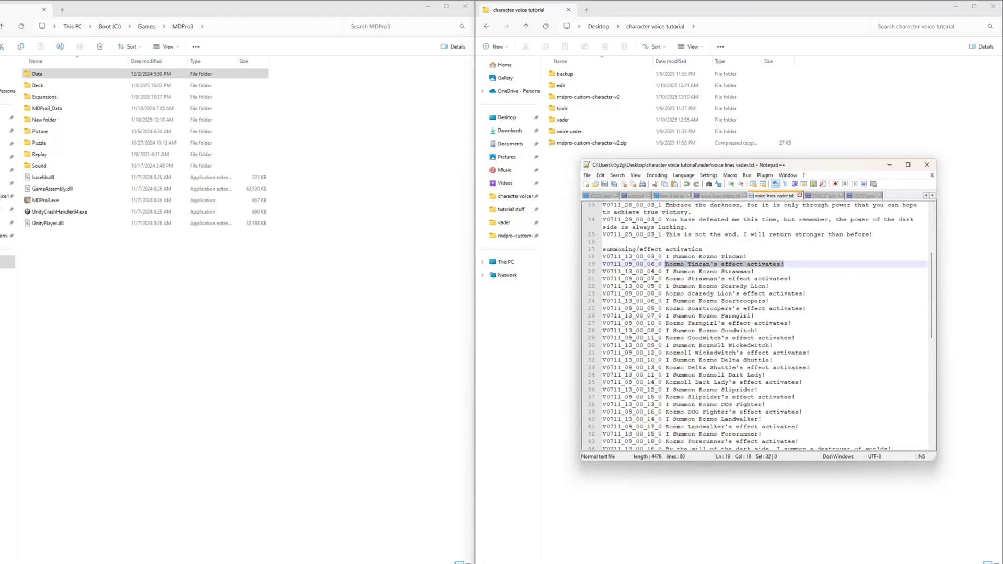
{"action": "key", "text": "ctrl+Tab"}
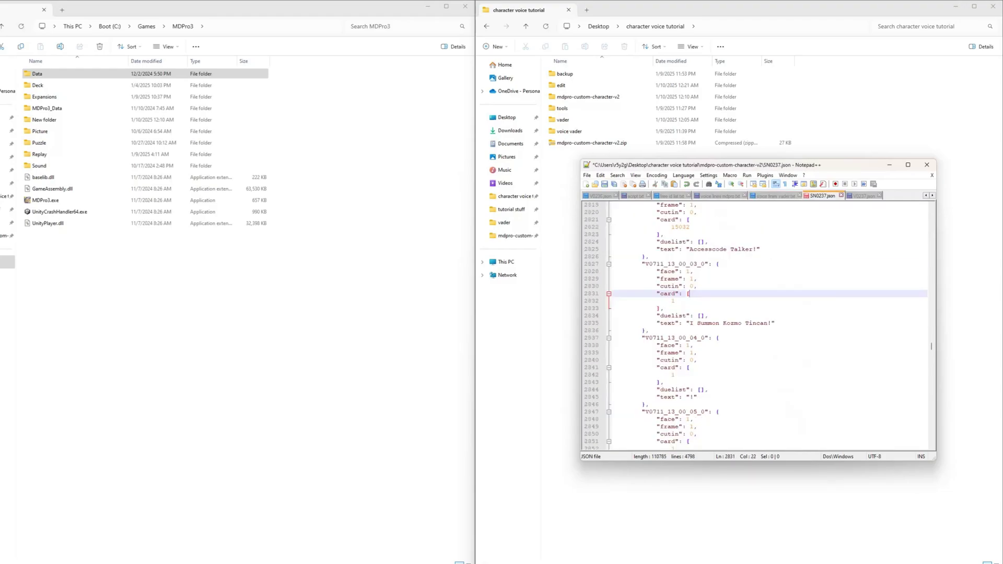
{"action": "scroll", "coordinate": [758, 324], "scroll_direction": "up", "scroll_amount": 10}
{"action": "left_click_drag", "start_coordinate": [932, 345], "coordinate": [931, 299]}
{"action": "scroll", "coordinate": [770, 326], "scroll_direction": "down", "scroll_amount": 4}
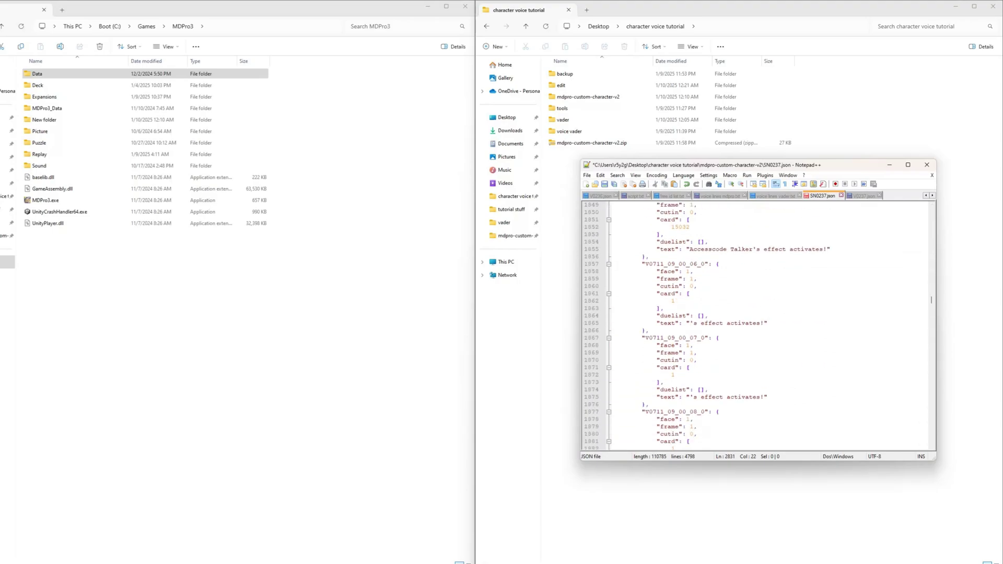
{"action": "left_click_drag", "start_coordinate": [764, 323], "coordinate": [688, 323]}
{"action": "key", "text": "ctrl+v"}
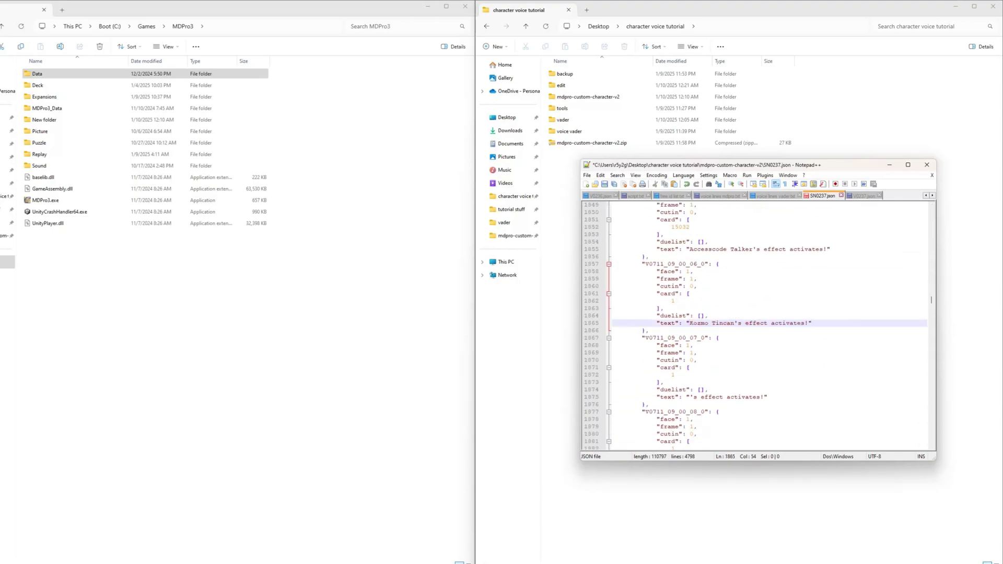
{"action": "key", "text": "Up"}
{"action": "key", "text": "Up"}
{"action": "key", "text": "Up"}
{"action": "key", "text": "Up"}
{"action": "key", "text": "Up"}
Review the Synchro Summon and spell activation lines in voice lines vader.txt, starting at the V0711_37_00_00_0 line.
{"action": "key", "text": "ctrl+Tab"}
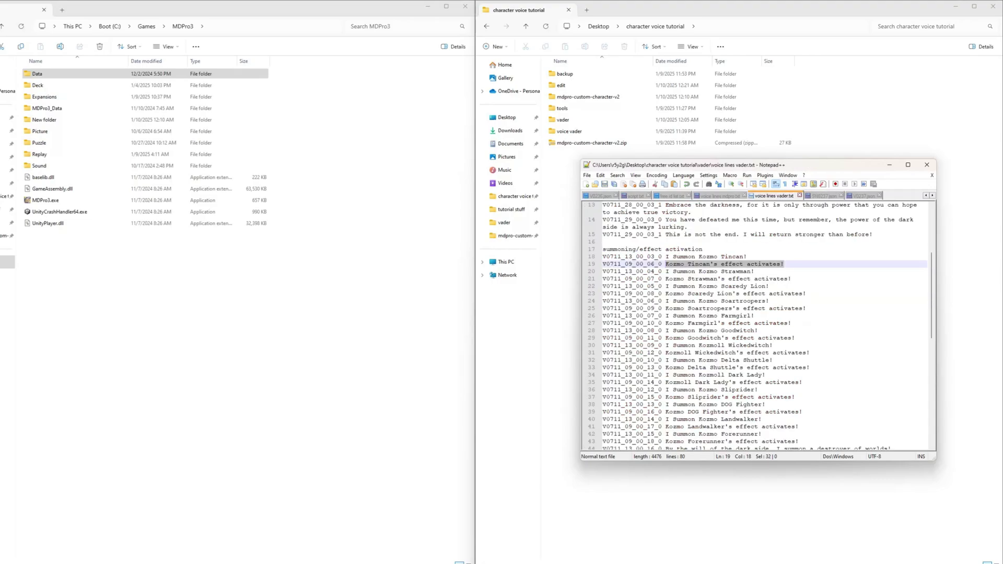
{"action": "scroll", "coordinate": [758, 324], "scroll_direction": "down", "scroll_amount": 12}
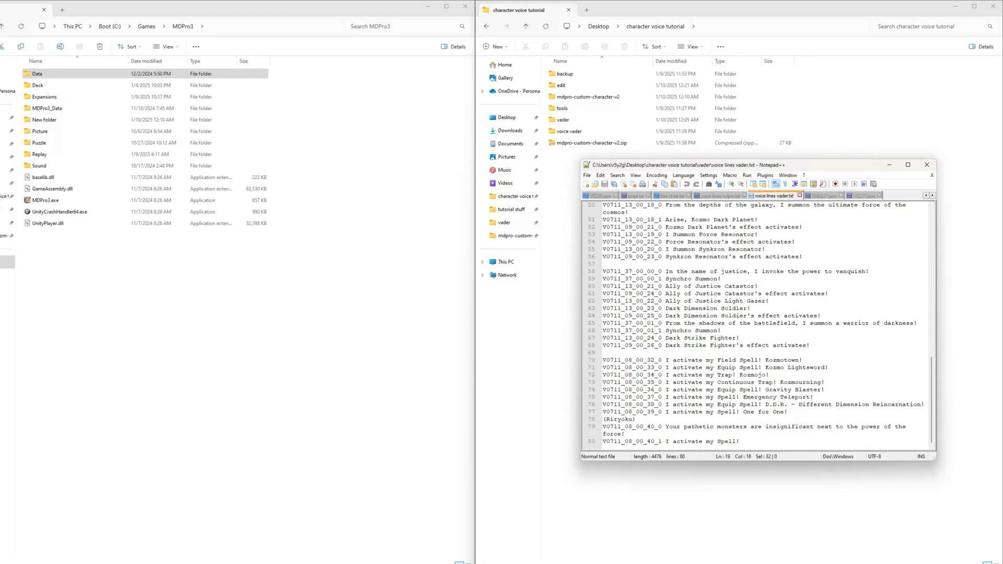
{"action": "left_click", "coordinate": [699, 271]}
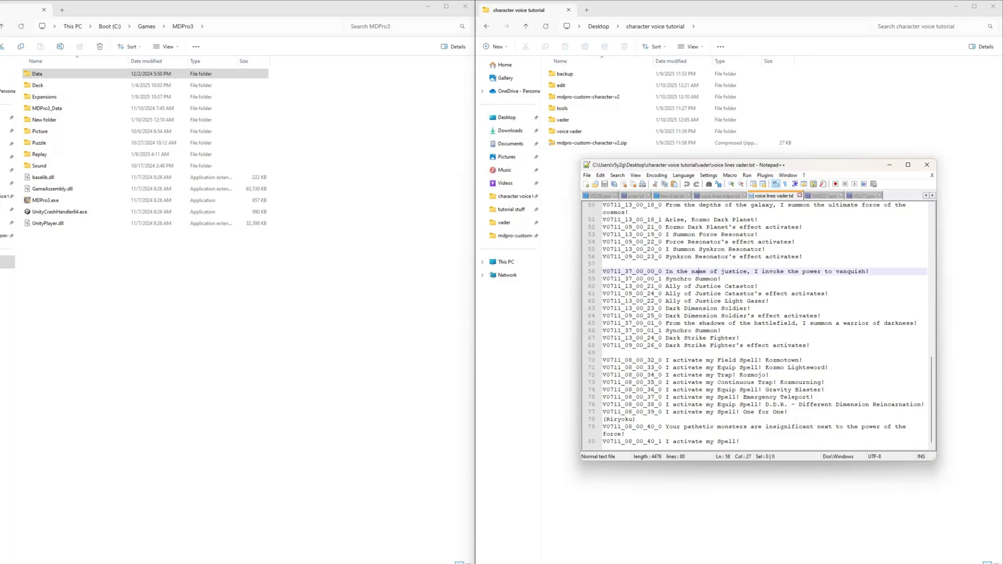